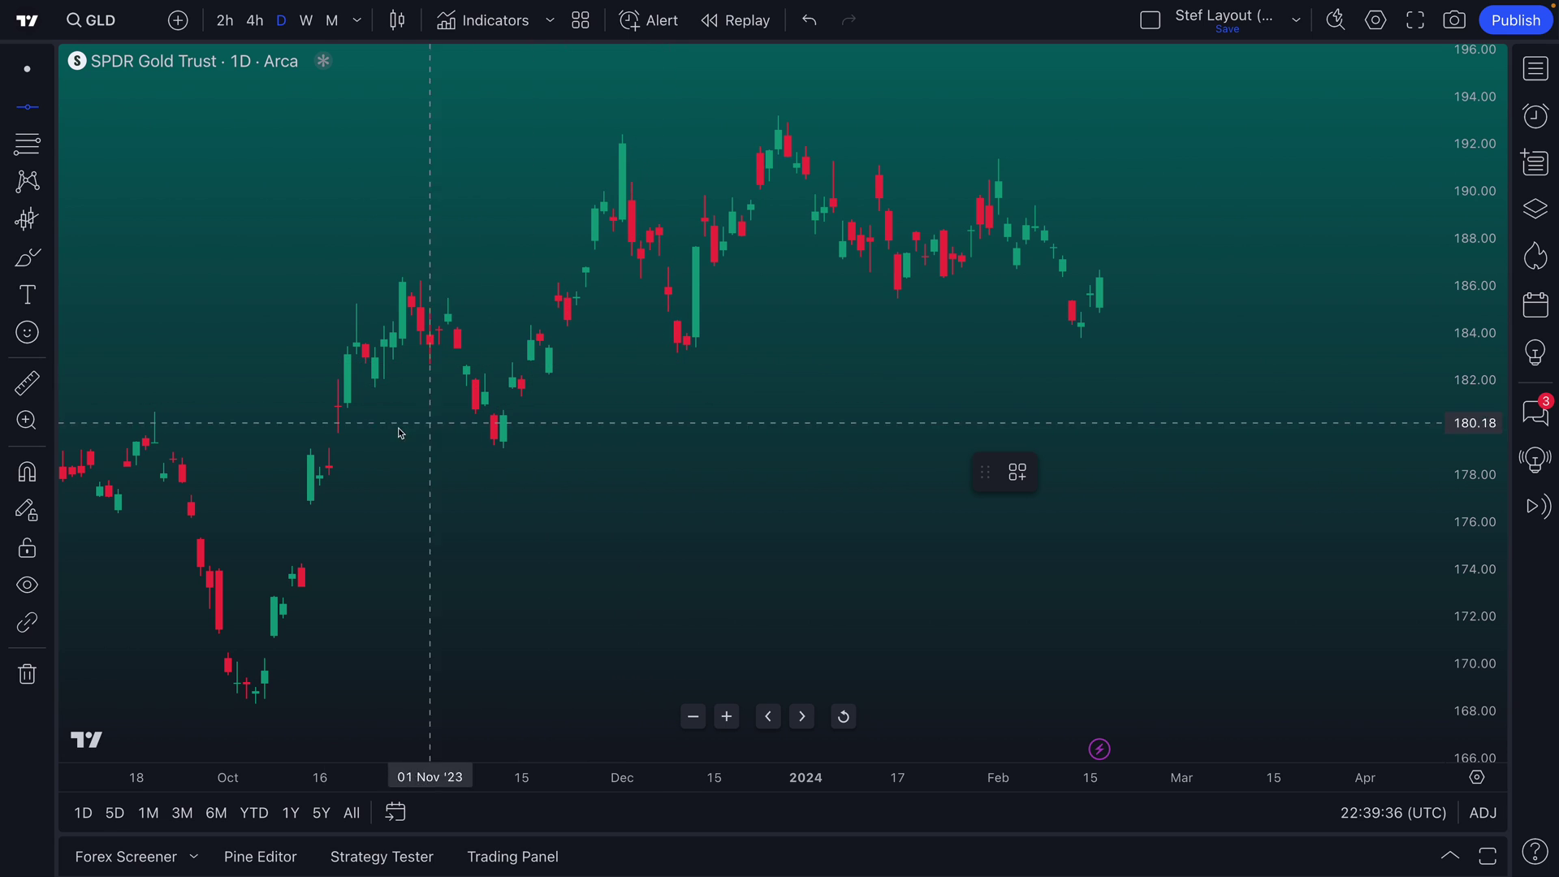
{"action": "left_click", "coordinate": [50, 479]}
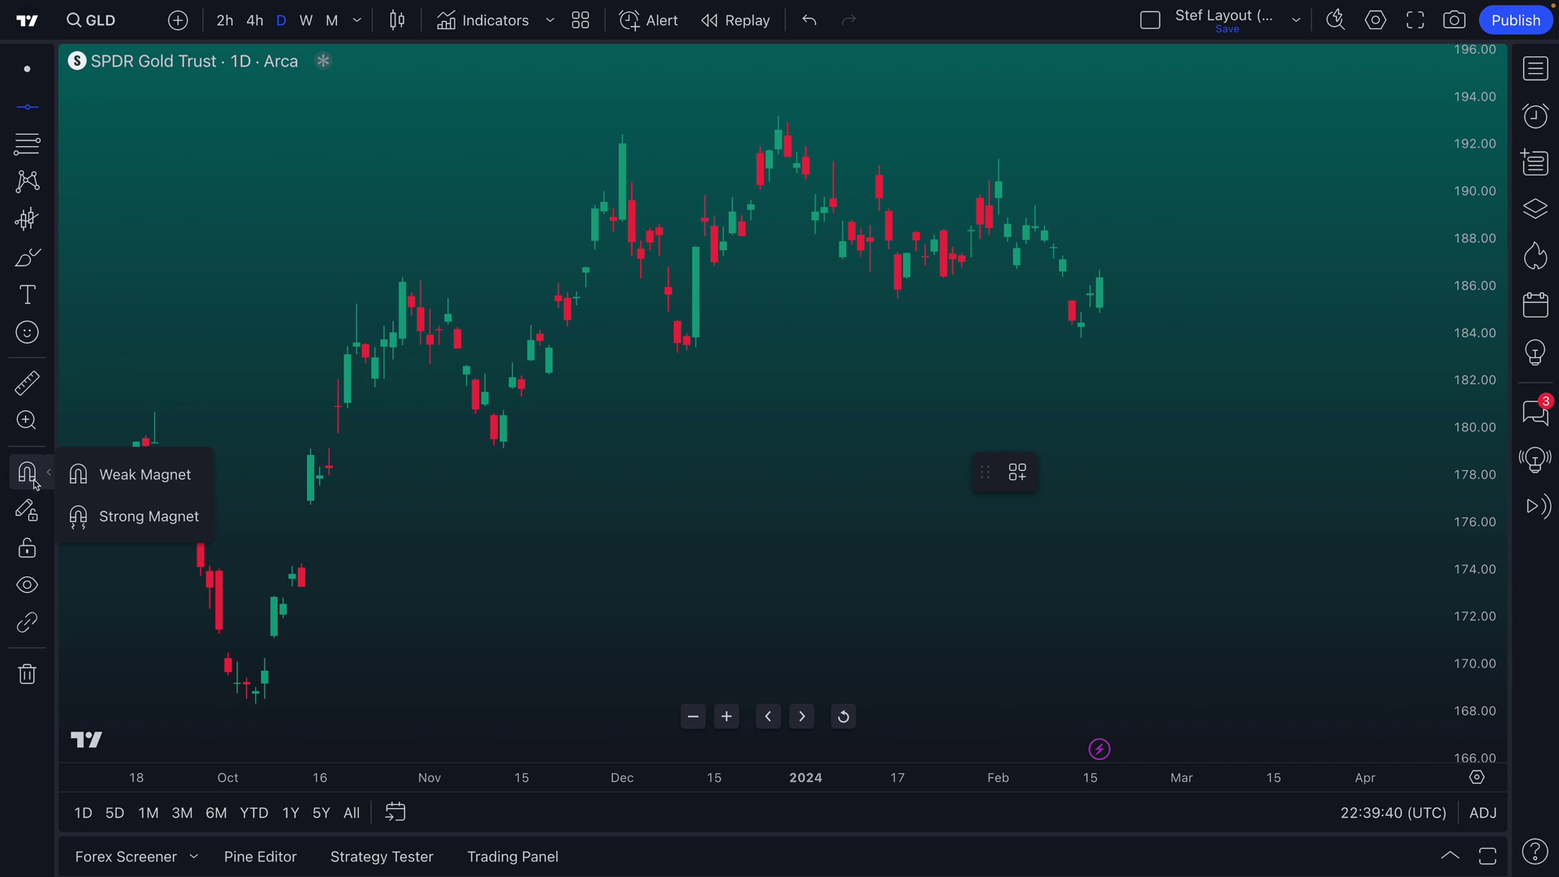
{"action": "left_click", "coordinate": [48, 472]}
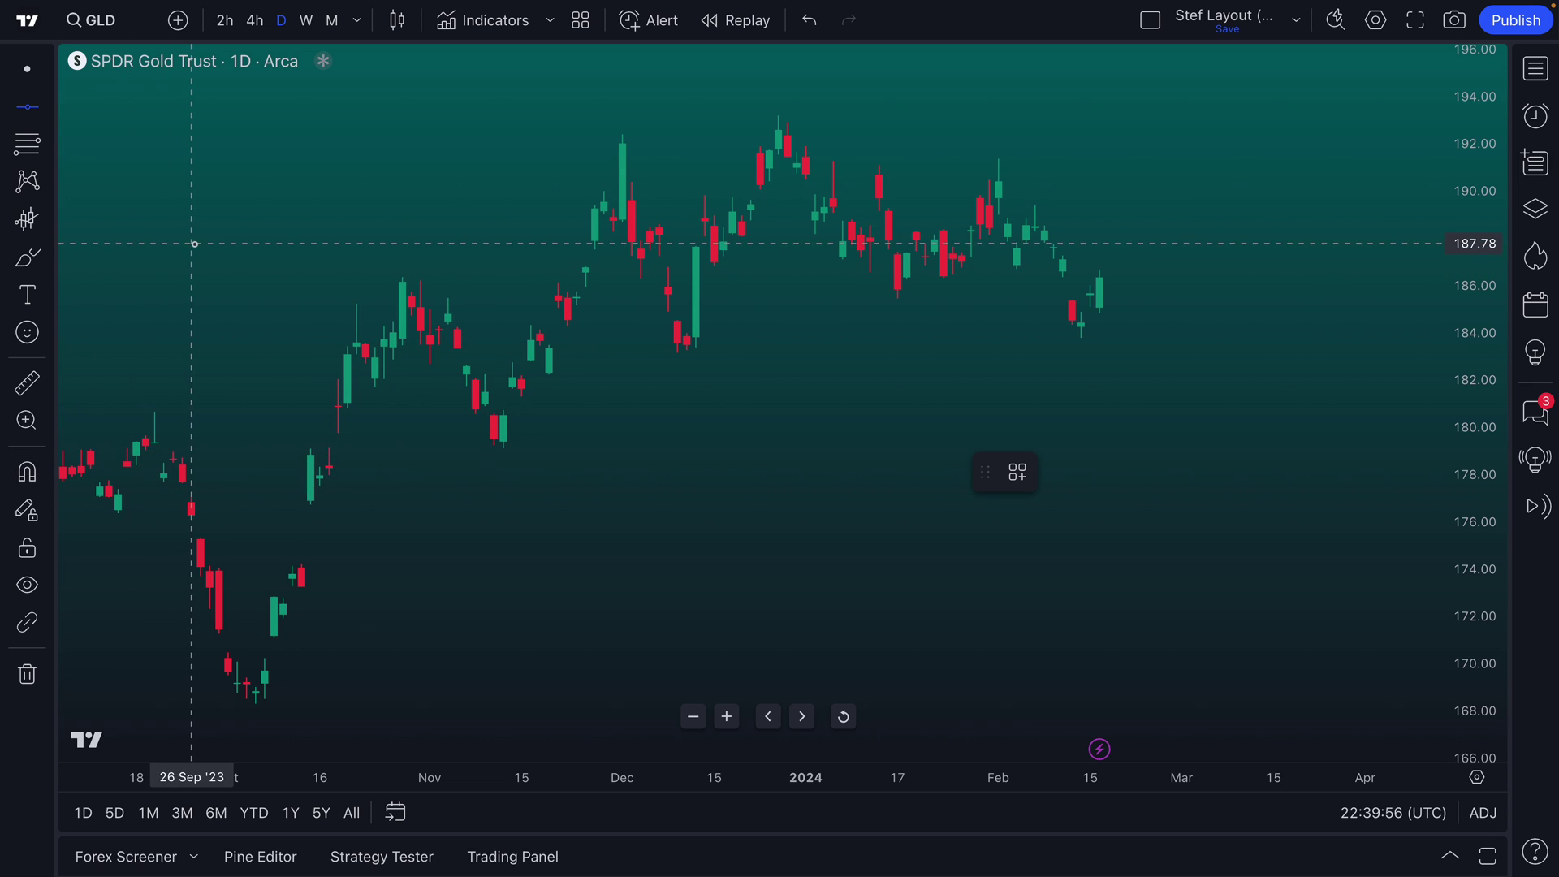
Circle the late-December and early-February highs with the Brush, and undo both strokes
{"action": "scroll", "coordinate": [216, 254], "scroll_direction": "up", "scroll_amount": 5}
{"action": "scroll", "coordinate": [169, 224], "scroll_direction": "up", "scroll_amount": 2}
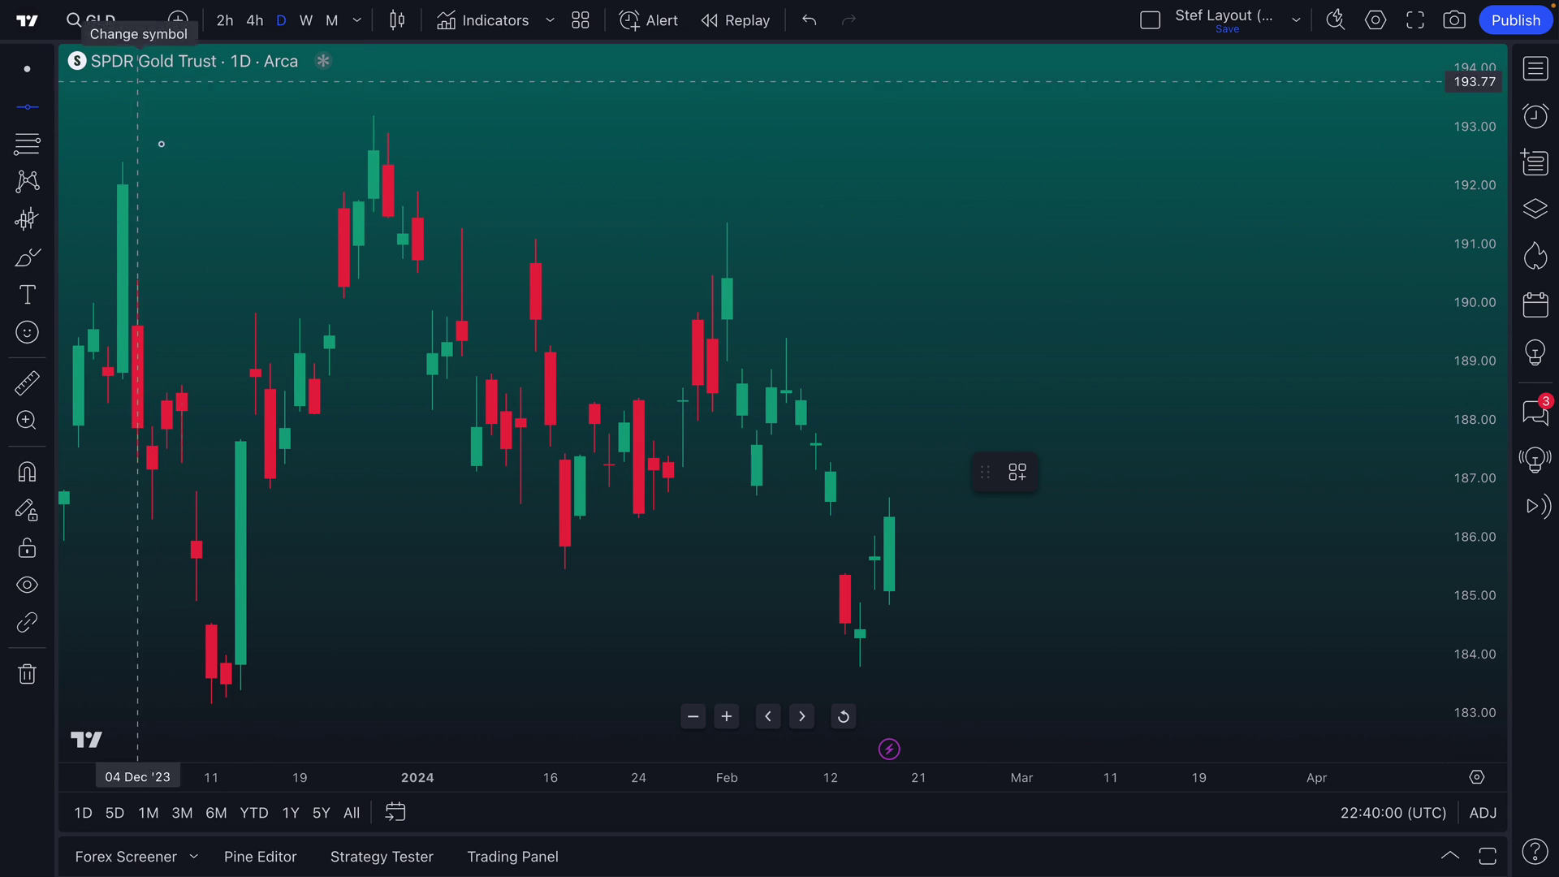
{"action": "scroll", "coordinate": [254, 276], "scroll_direction": "down", "scroll_amount": 1}
{"action": "left_click", "coordinate": [33, 265]}
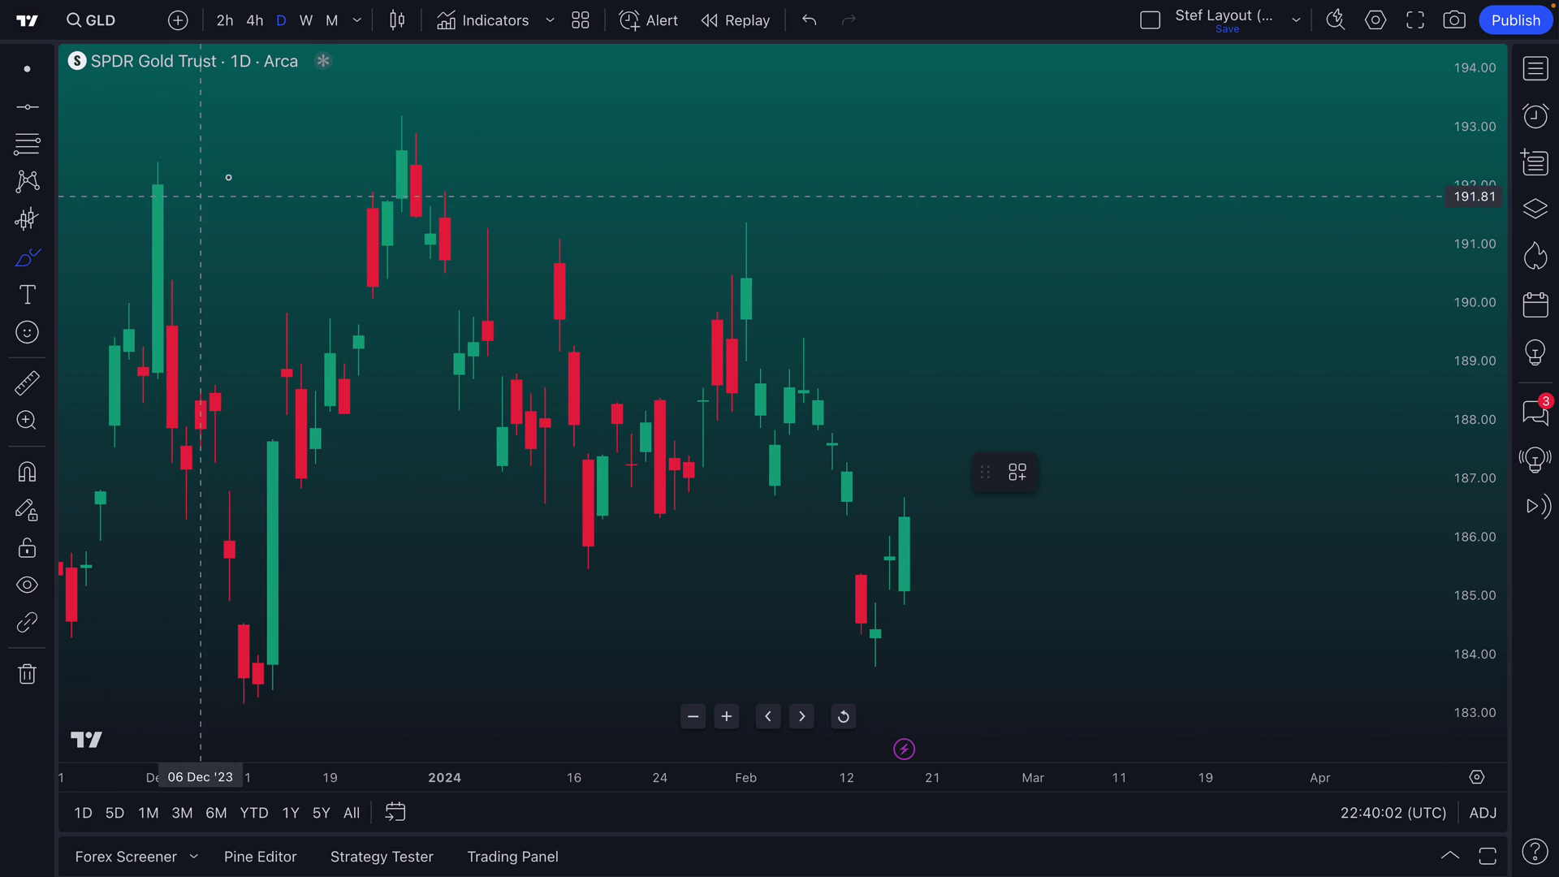
{"action": "mouse_move", "coordinate": [380, 126]}
{"action": "left_mouse_down"}
{"action": "mouse_move", "coordinate": [400, 129]}
{"action": "mouse_move", "coordinate": [400, 112]}
{"action": "left_mouse_up"}
{"action": "mouse_move", "coordinate": [752, 216]}
{"action": "left_mouse_down"}
{"action": "mouse_move", "coordinate": [731, 226]}
{"action": "mouse_move", "coordinate": [742, 216]}
{"action": "left_mouse_up"}
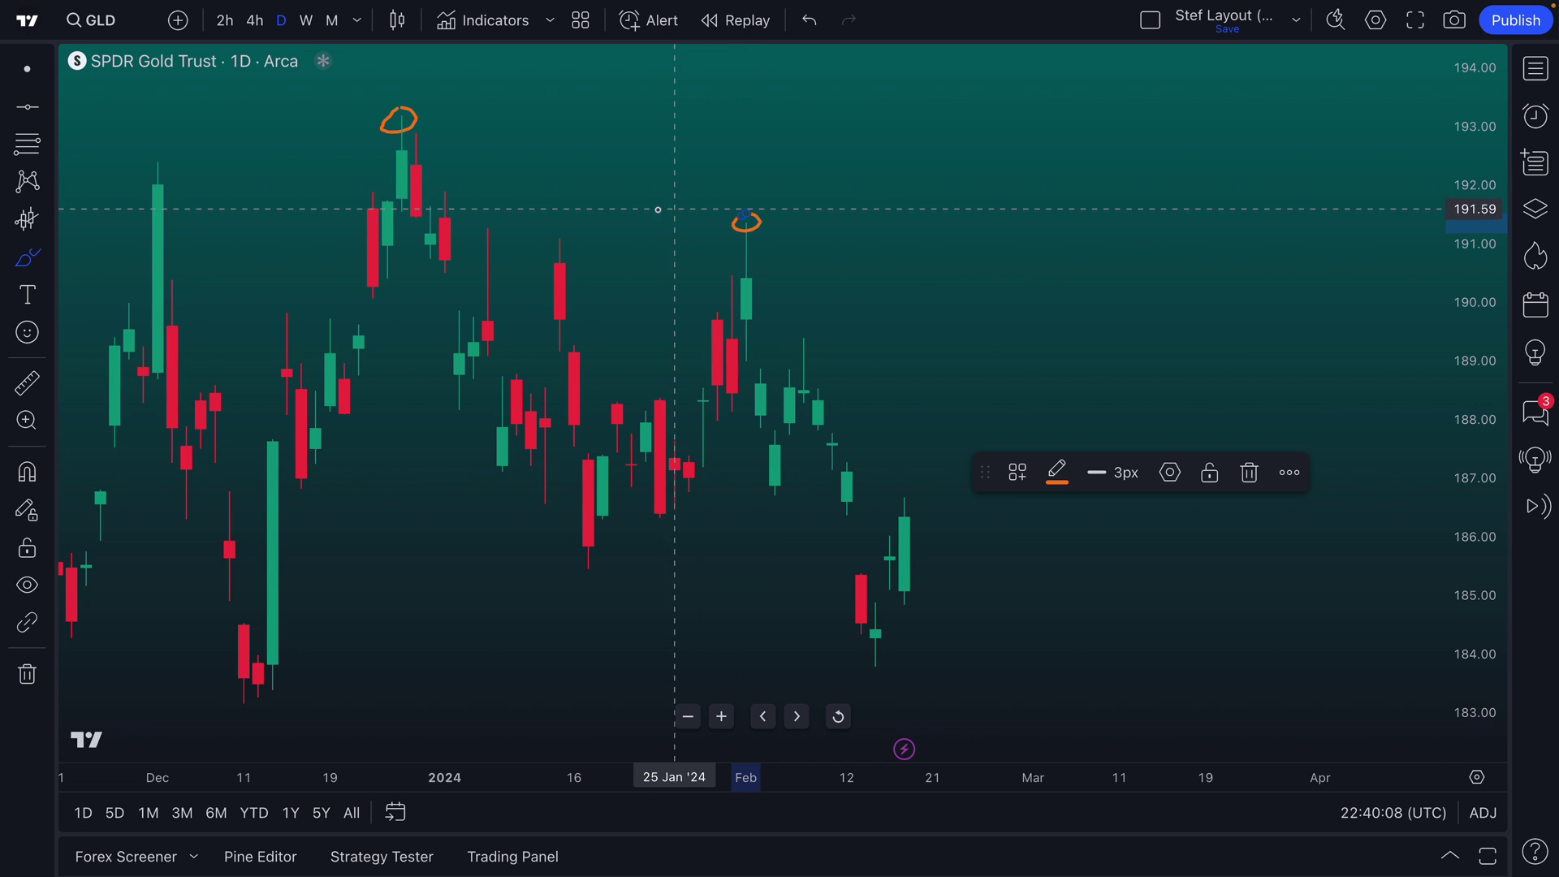
{"action": "key", "text": "ctrl+z"}
{"action": "key", "text": "ctrl+z"}
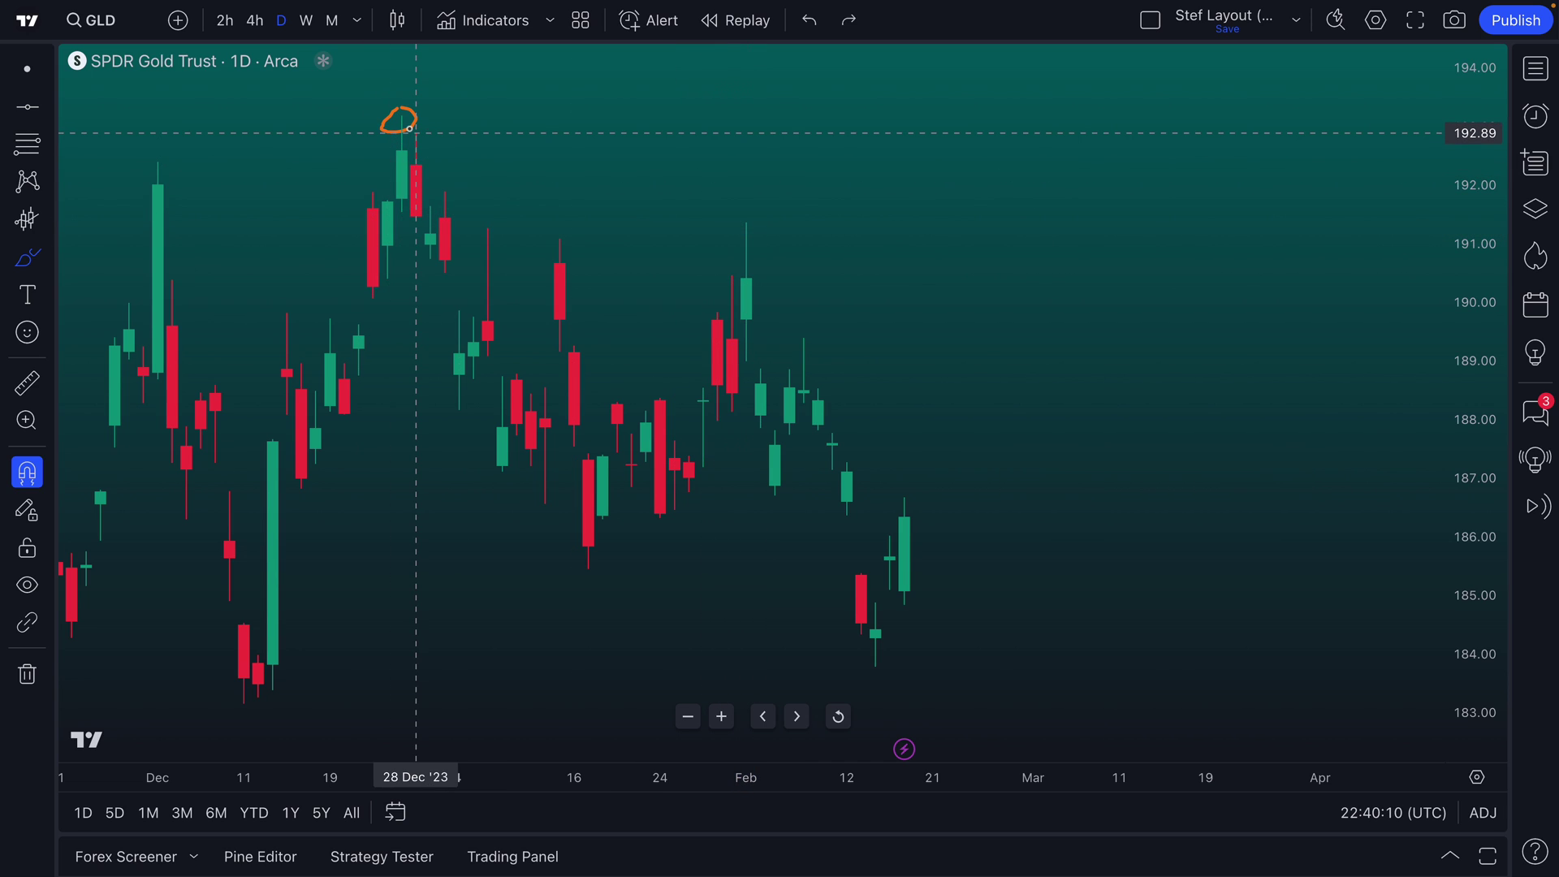
Draw a trial trend line from about 192.15 on 02 Feb '24 to about 191.72 on 15 Feb '24, and delete it
{"action": "left_click", "coordinate": [48, 109]}
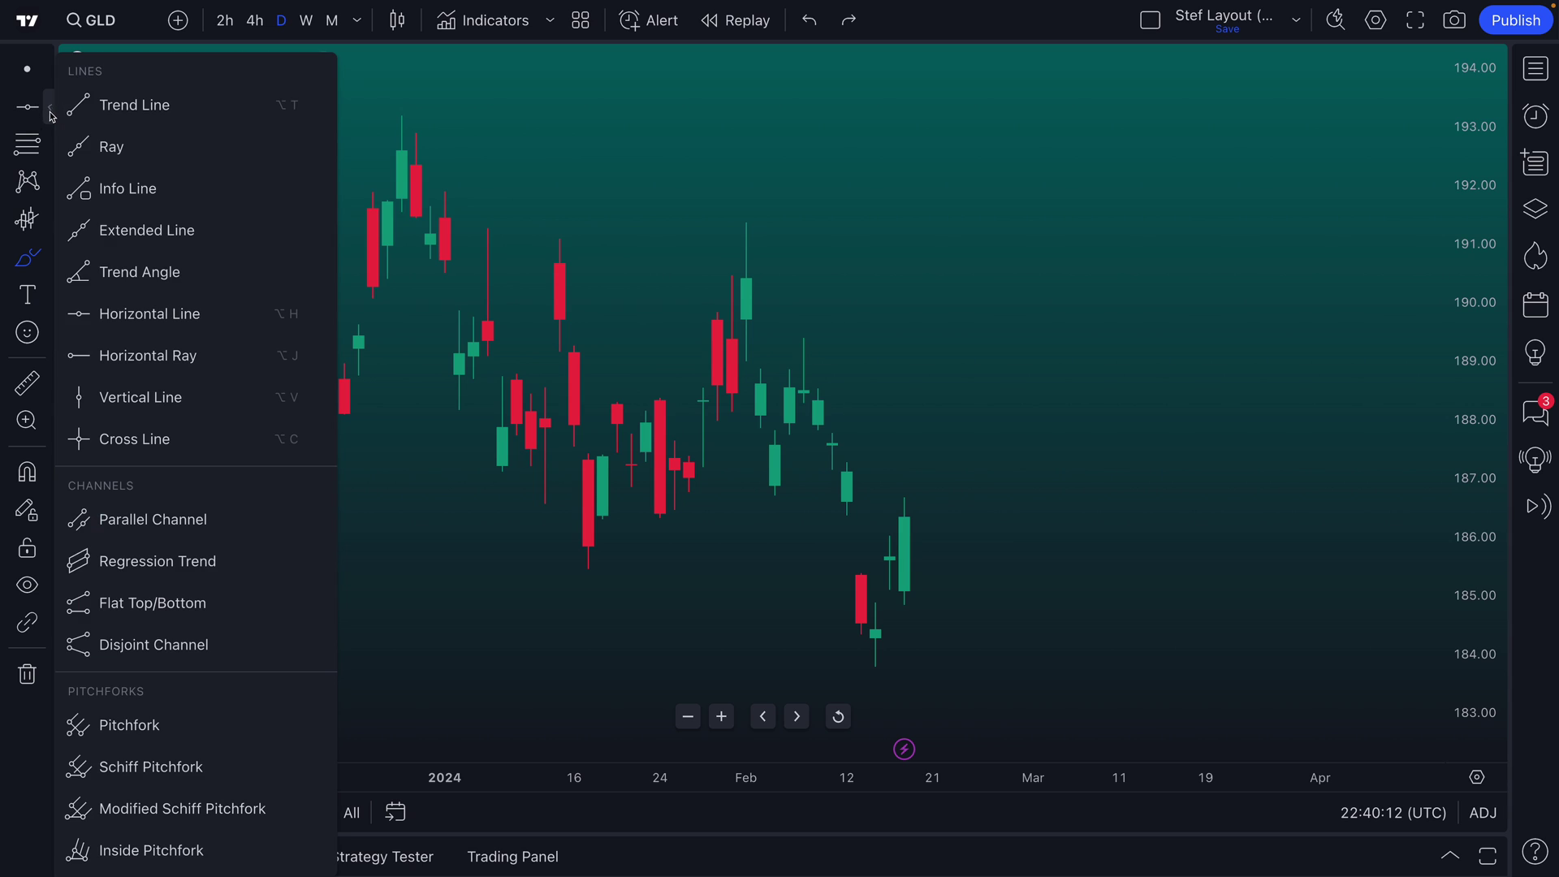
{"action": "left_click", "coordinate": [130, 101]}
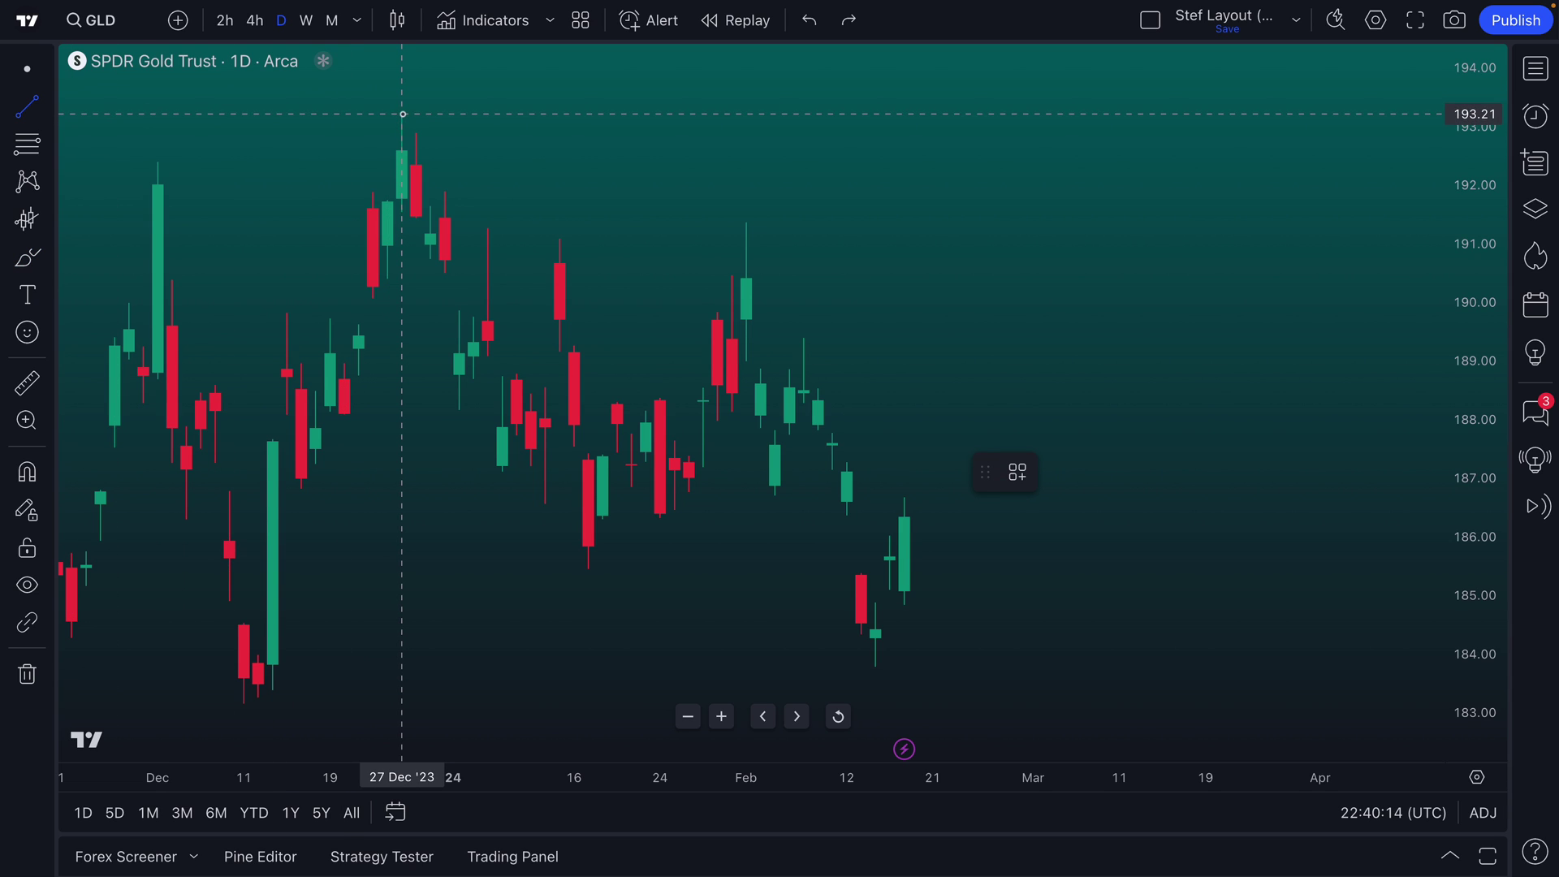
{"action": "left_click", "coordinate": [49, 110]}
{"action": "left_click", "coordinate": [51, 110]}
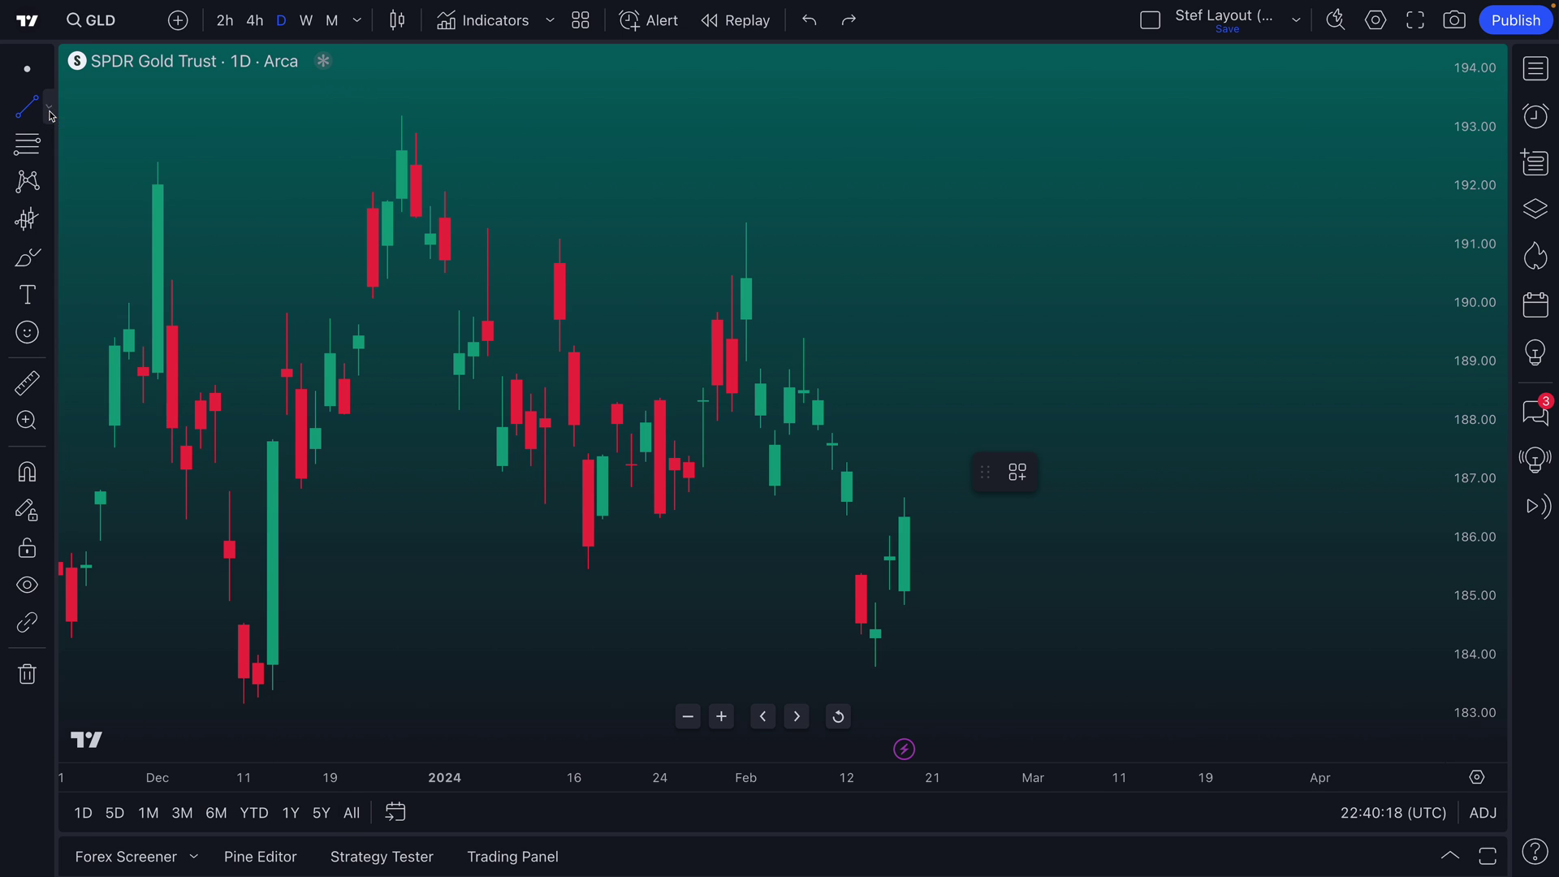
{"action": "left_click", "coordinate": [761, 176]}
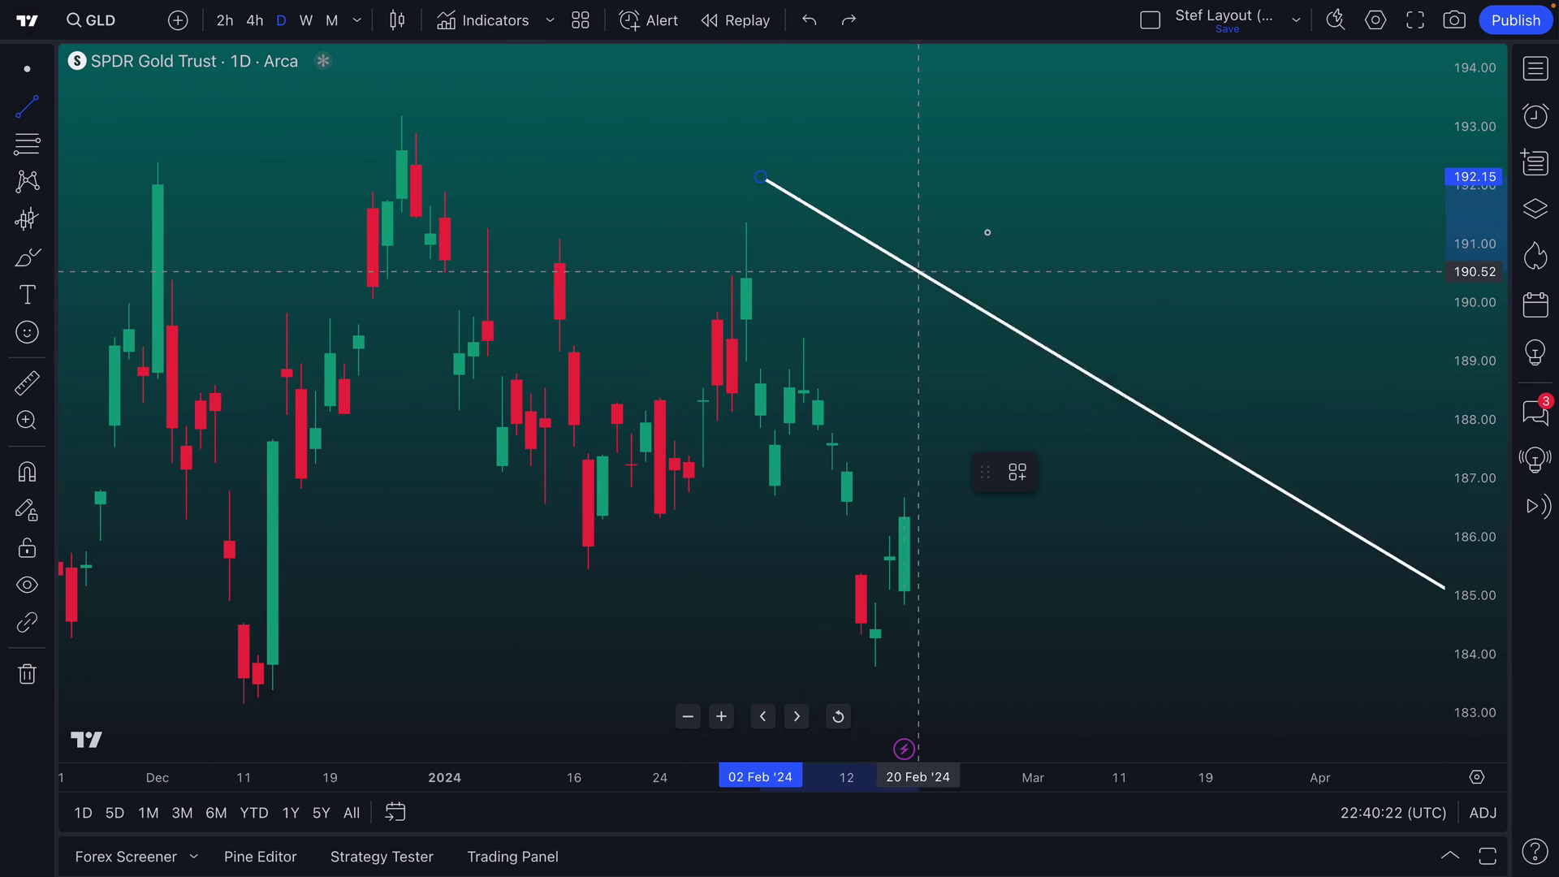
{"action": "left_click", "coordinate": [889, 200]}
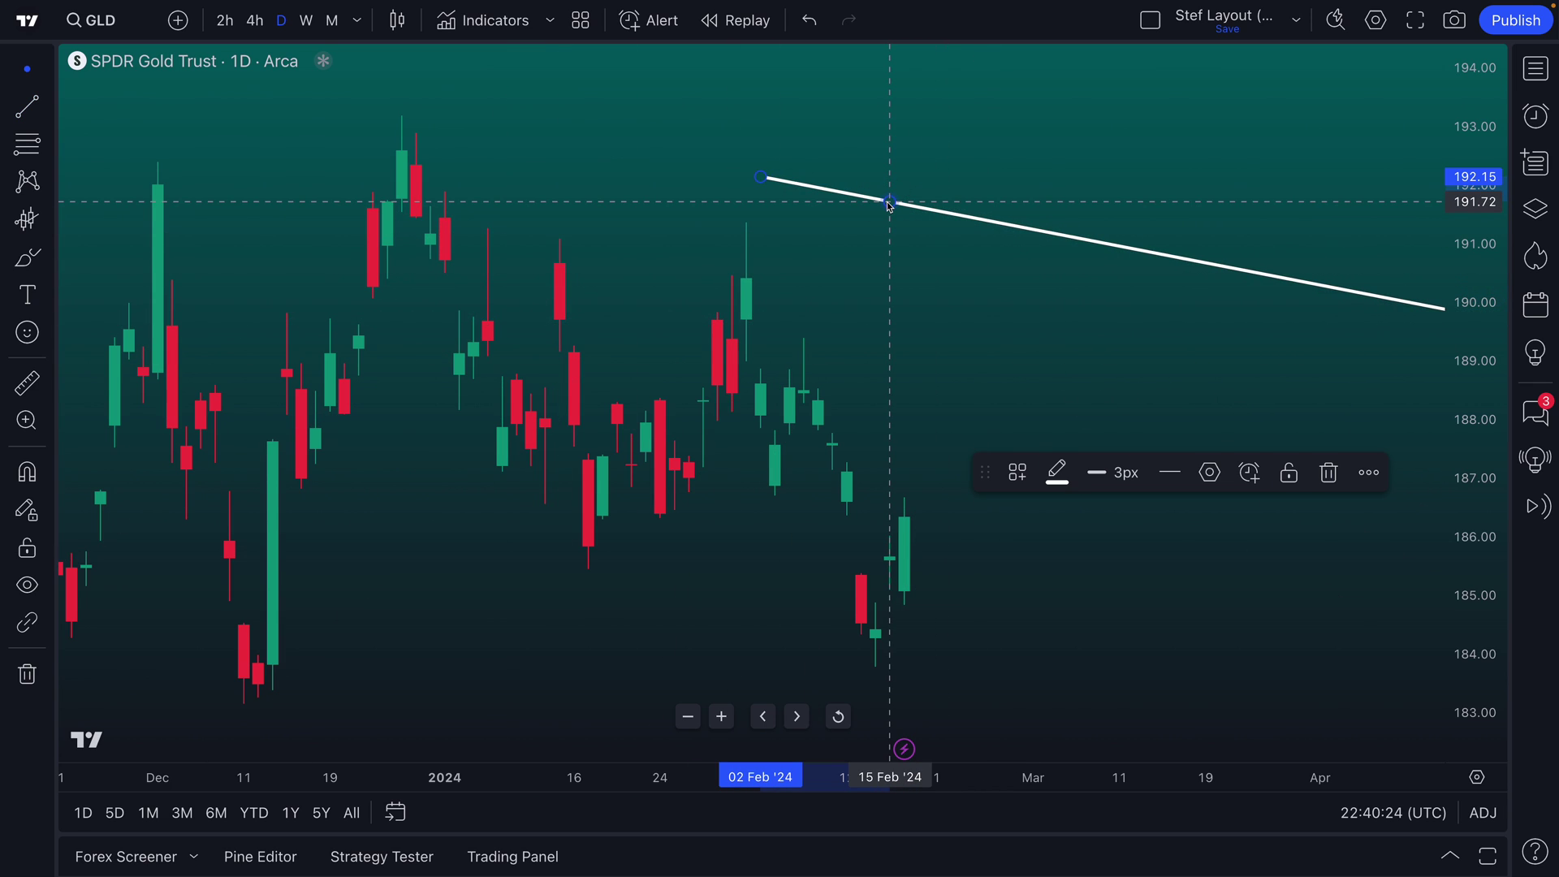
{"action": "key", "text": "Delete"}
Draw a trend line freehand from the 27 Dec '23 high at about 193.21 to the 01 Feb '24 high at about 191.31
{"action": "left_click", "coordinate": [36, 116]}
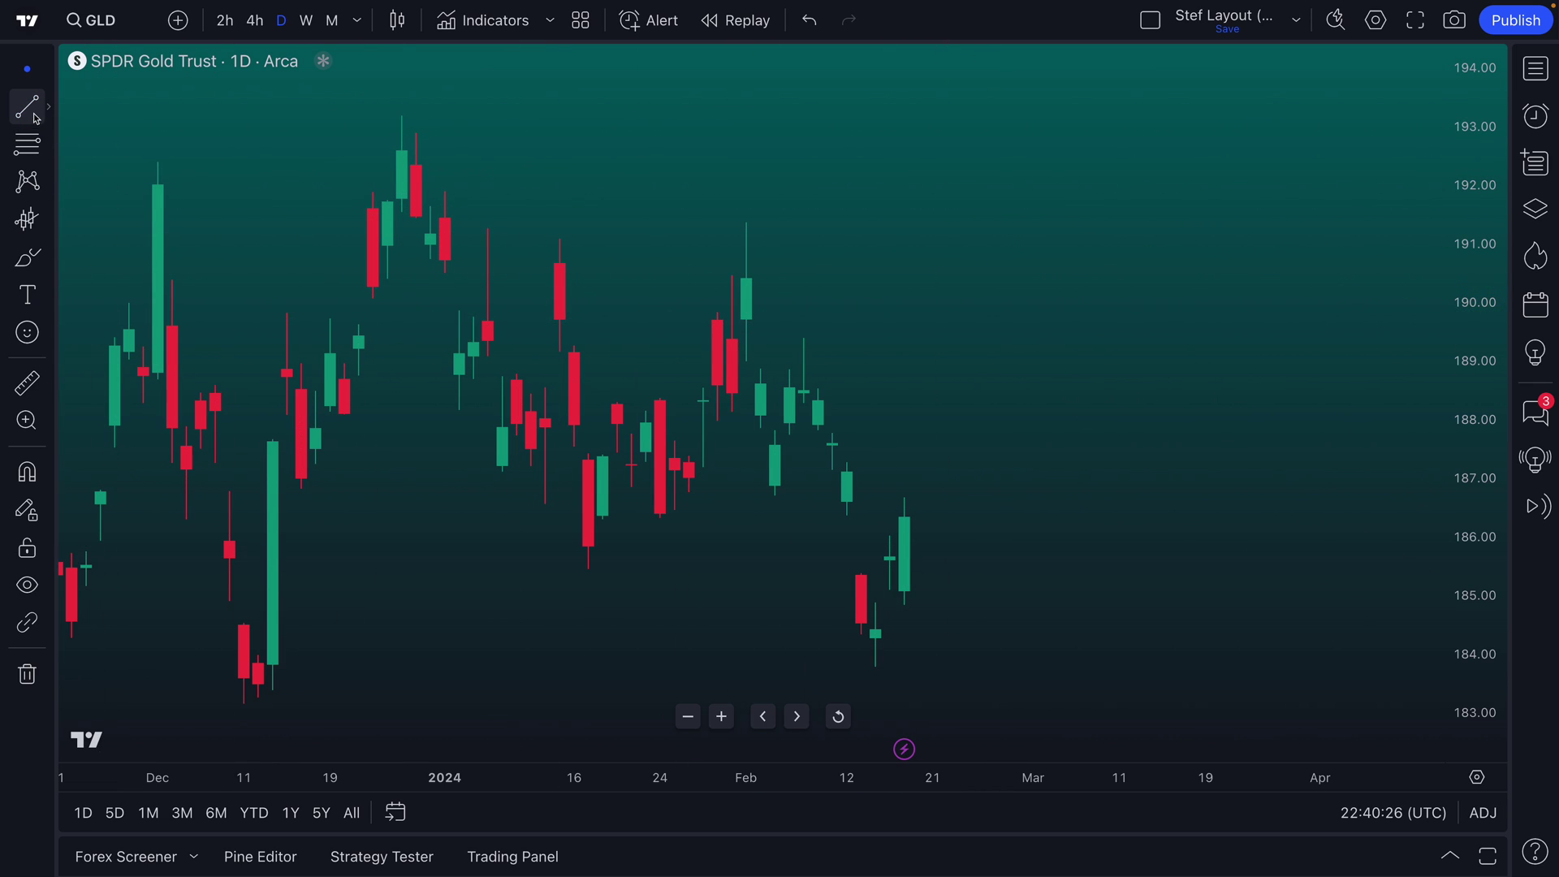
{"action": "left_click", "coordinate": [402, 114]}
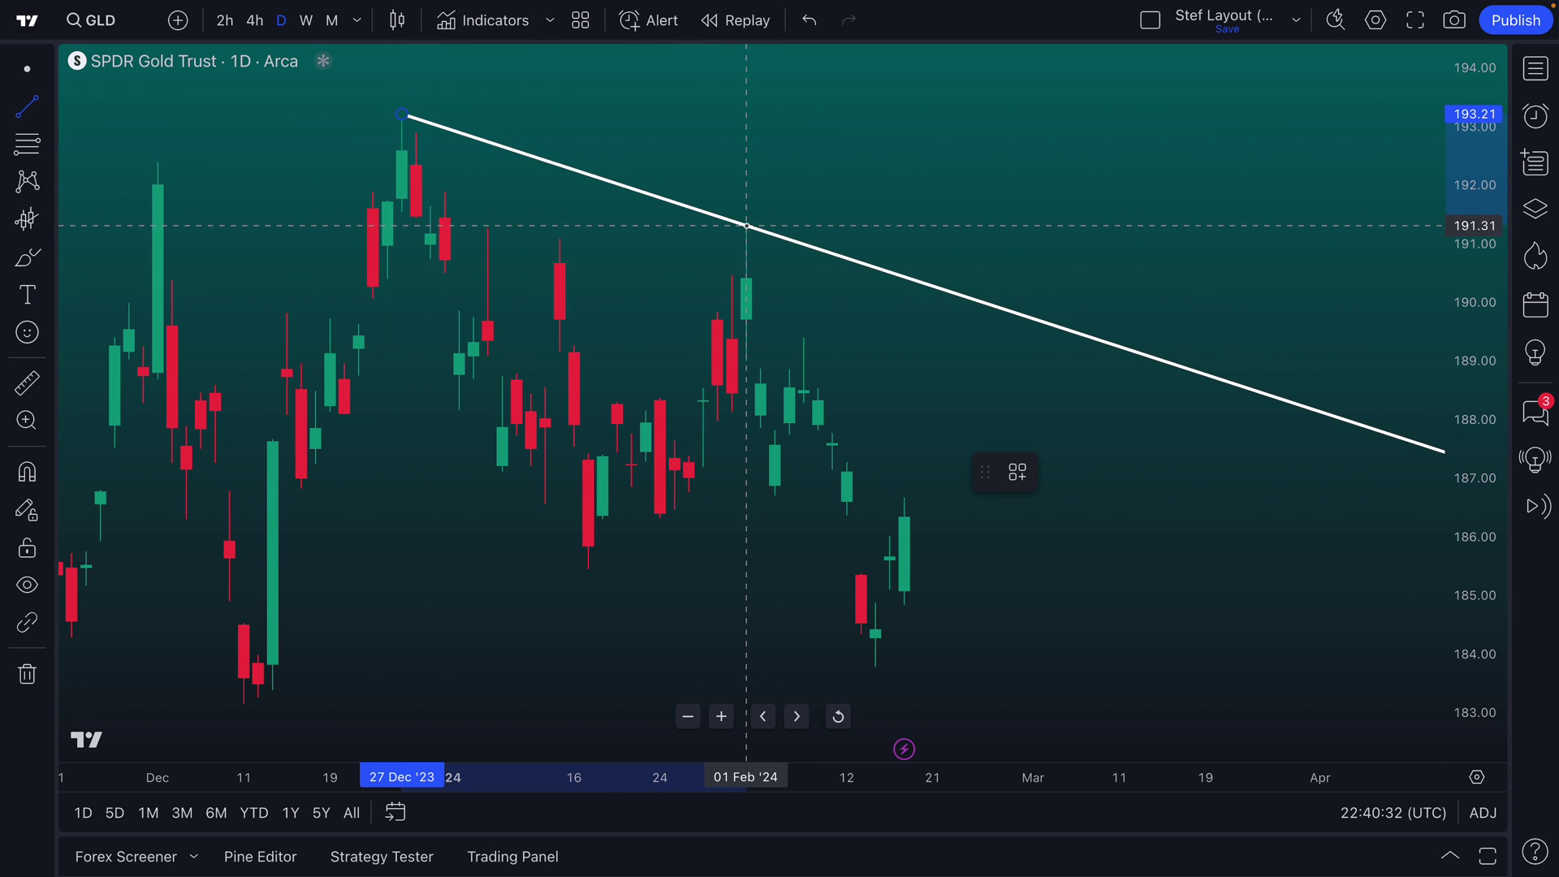
{"action": "left_click", "coordinate": [746, 225]}
{"action": "key", "text": "Escape"}
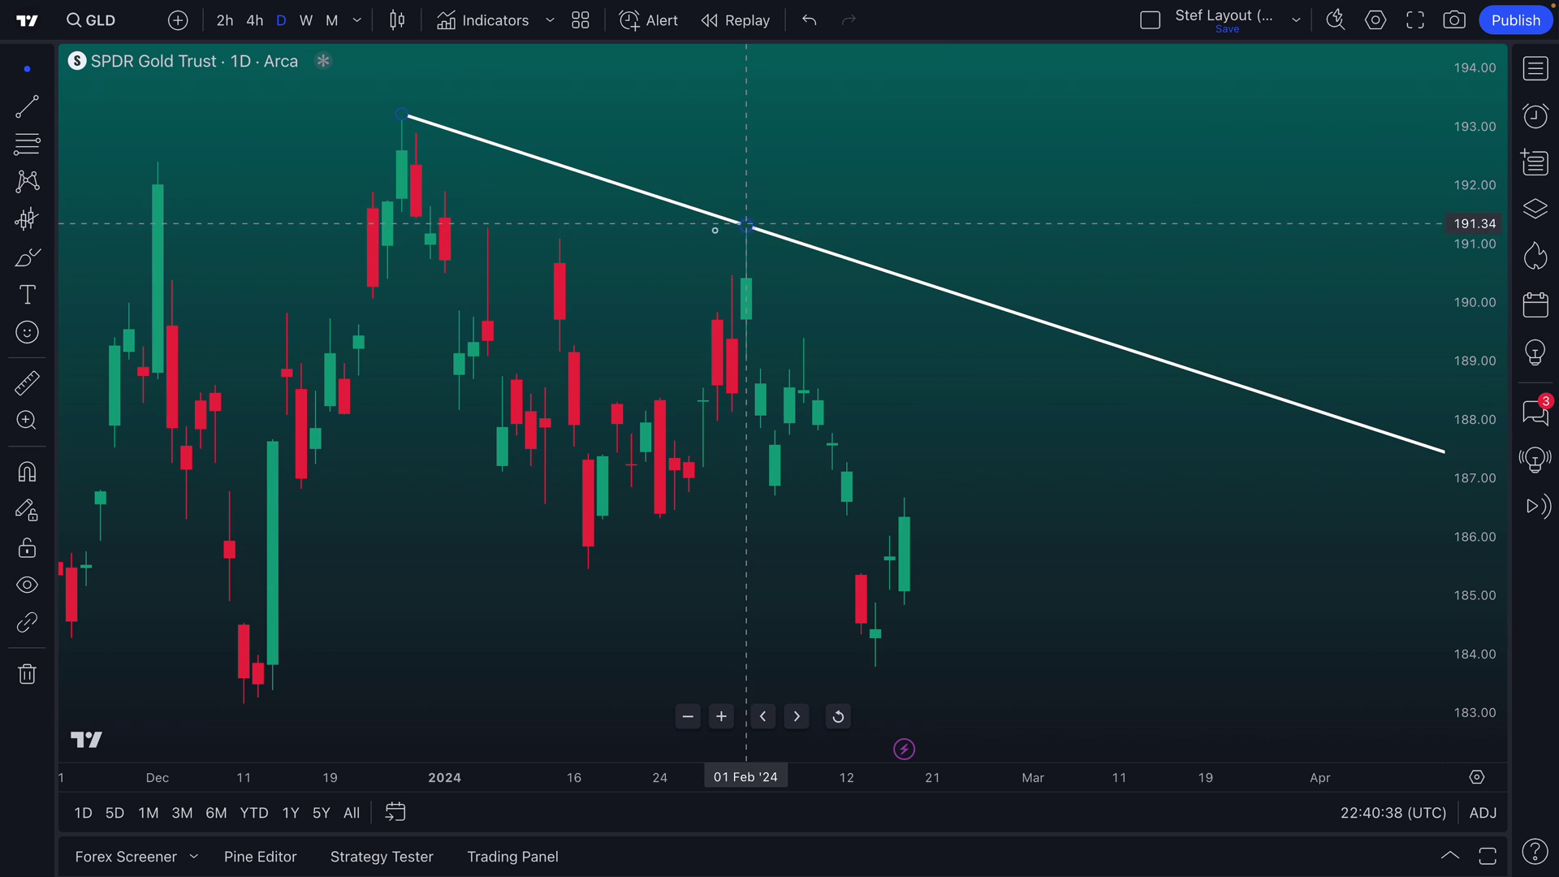
Examine how closely the trend line's anchor points meet the wicks of the two highs
{"action": "scroll", "coordinate": [539, 285], "scroll_direction": "right", "scroll_amount": 5}
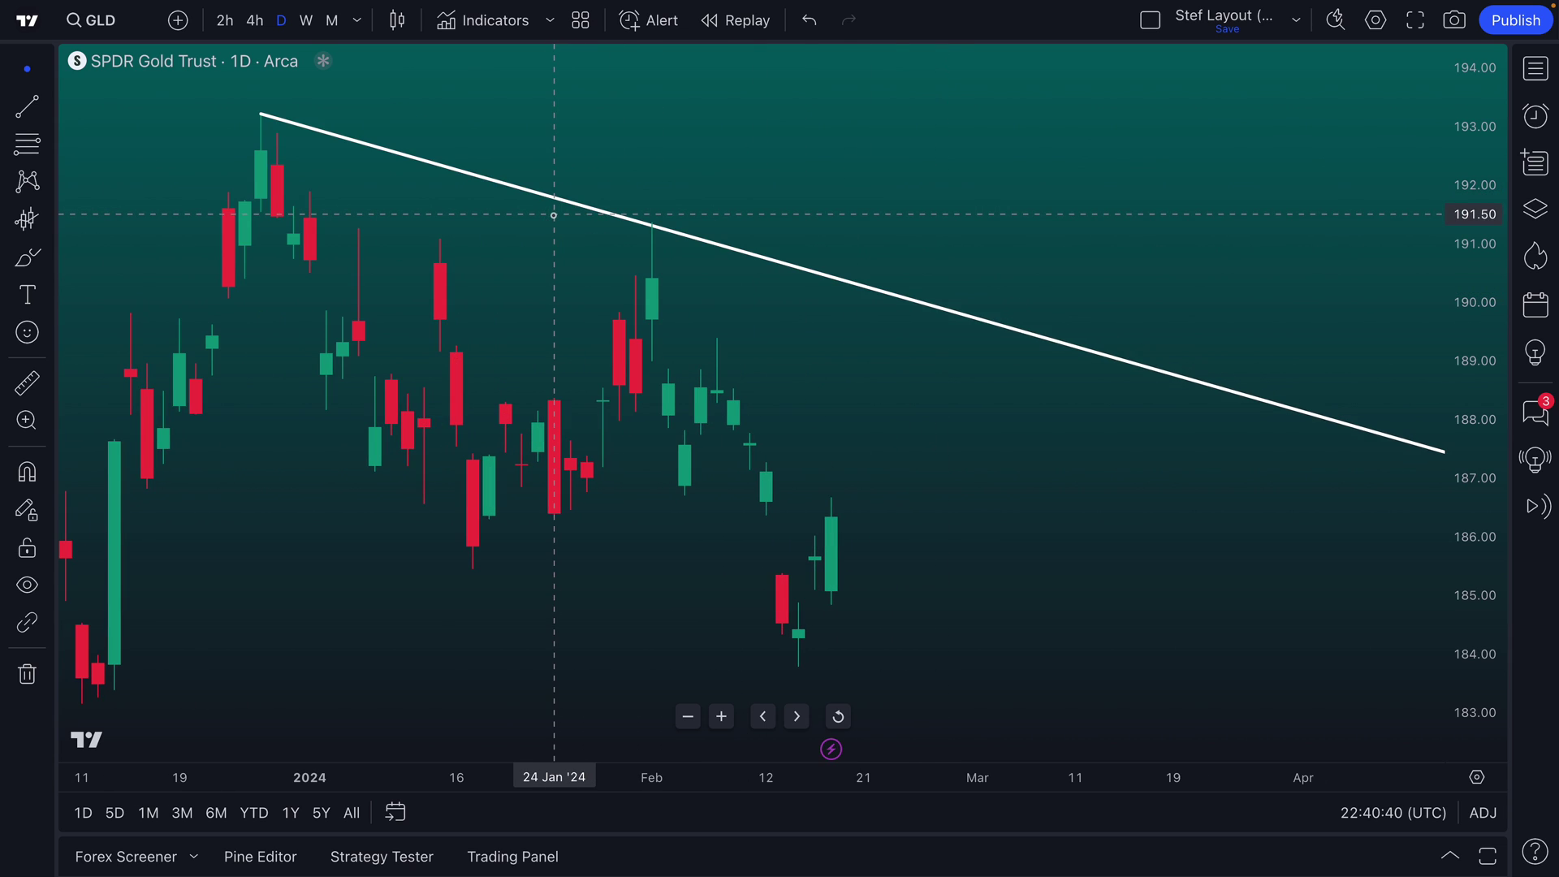
{"action": "left_click_drag", "start_coordinate": [366, 291], "coordinate": [584, 303]}
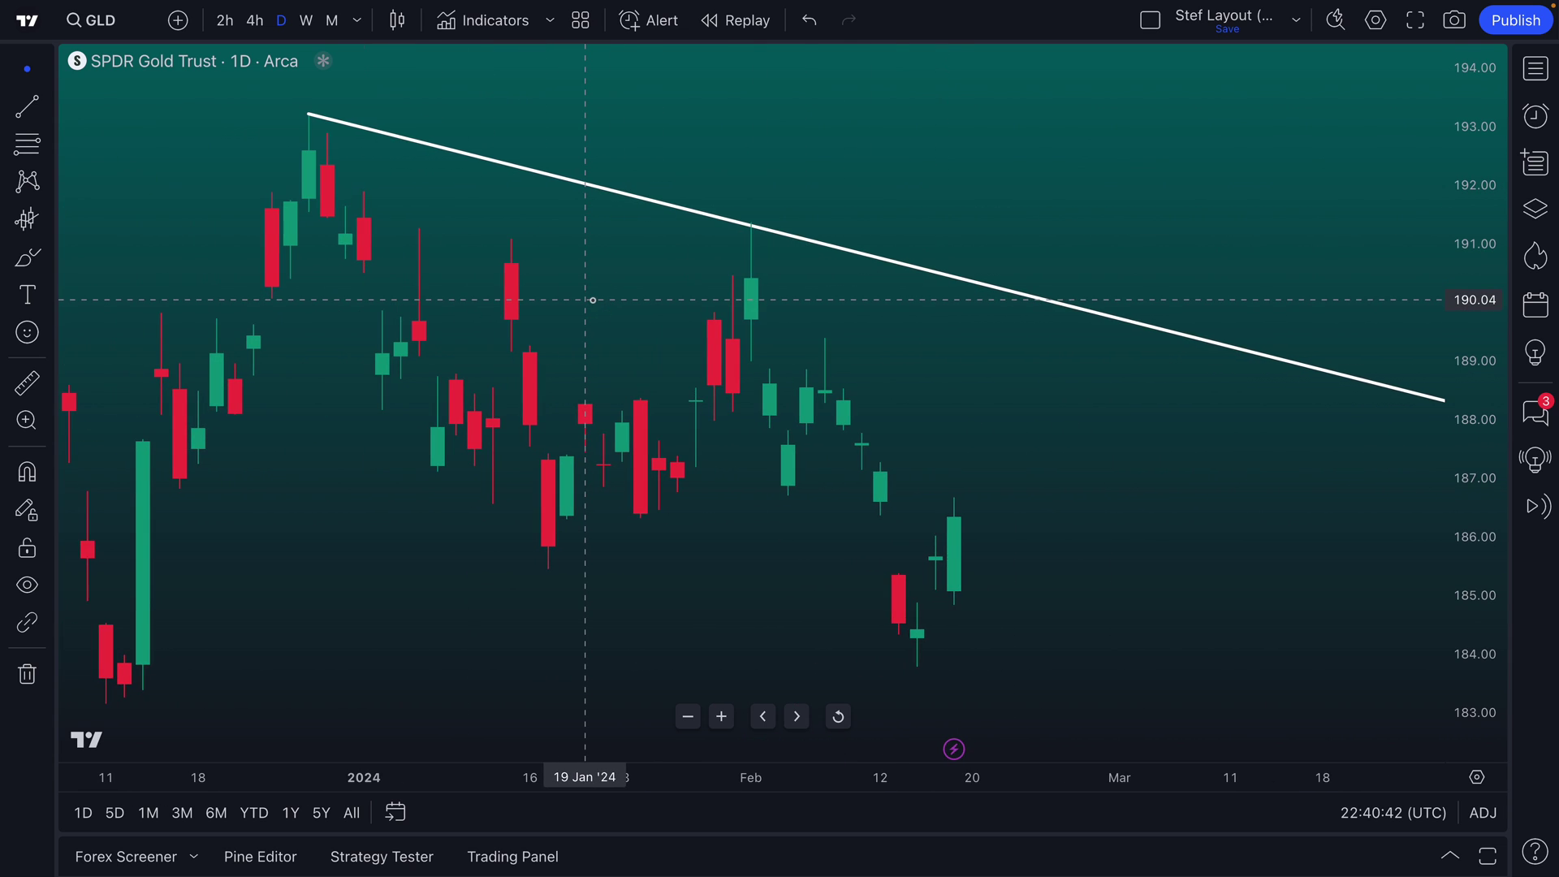
{"action": "scroll", "coordinate": [600, 303], "scroll_direction": "up", "scroll_amount": 2}
{"action": "scroll", "coordinate": [580, 325], "scroll_direction": "down", "scroll_amount": 2}
{"action": "scroll", "coordinate": [579, 317], "scroll_direction": "up", "scroll_amount": 2}
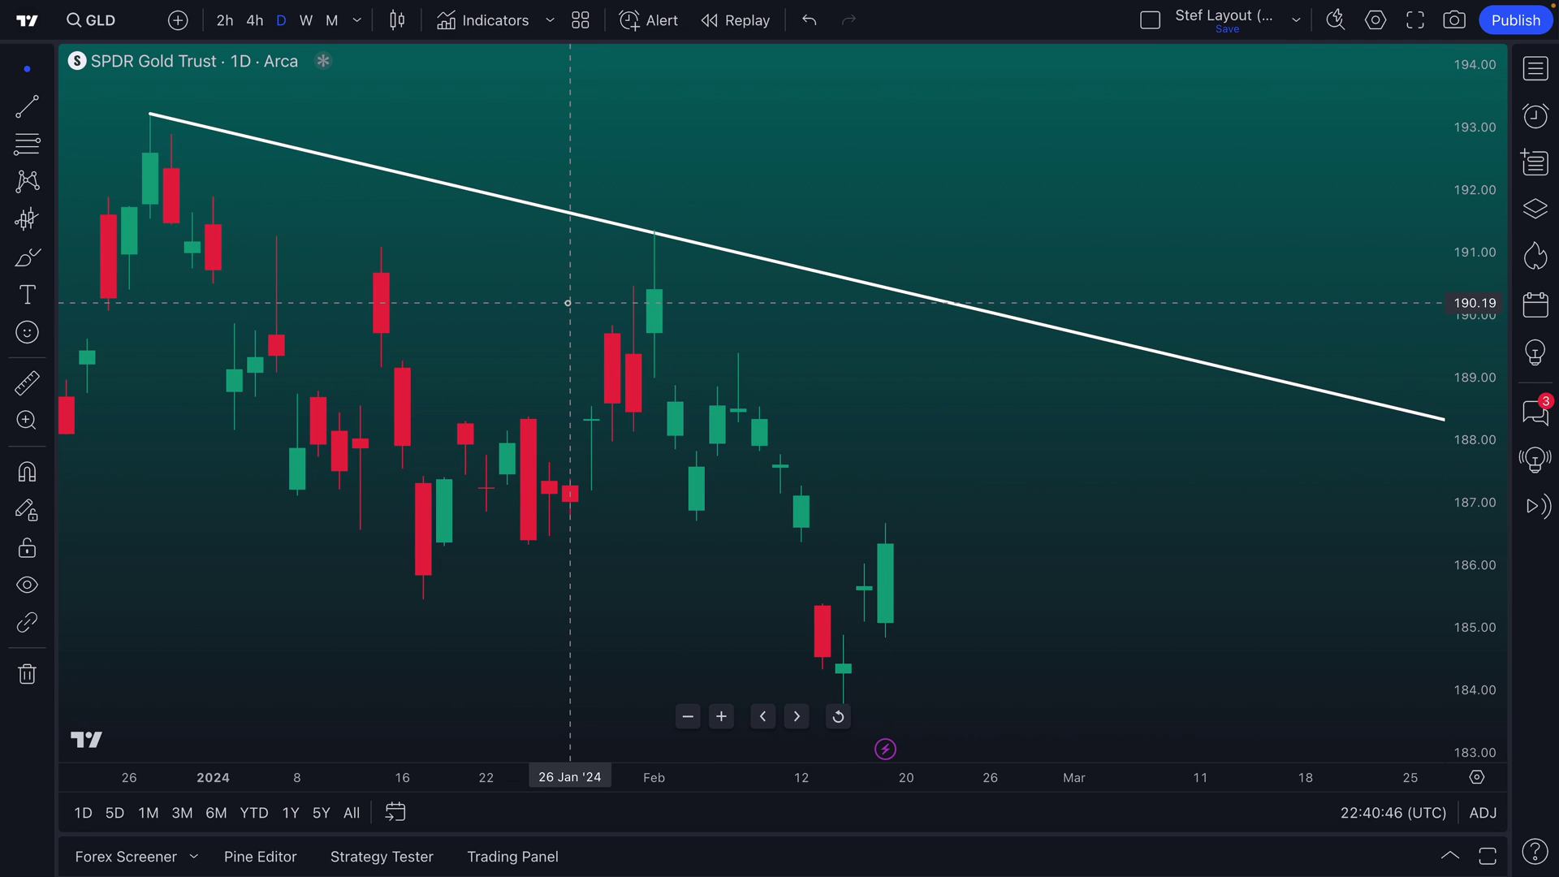
{"action": "scroll", "coordinate": [572, 309], "scroll_direction": "up", "scroll_amount": 1}
{"action": "scroll", "coordinate": [567, 306], "scroll_direction": "down", "scroll_amount": 2}
{"action": "scroll", "coordinate": [566, 306], "scroll_direction": "up", "scroll_amount": 1}
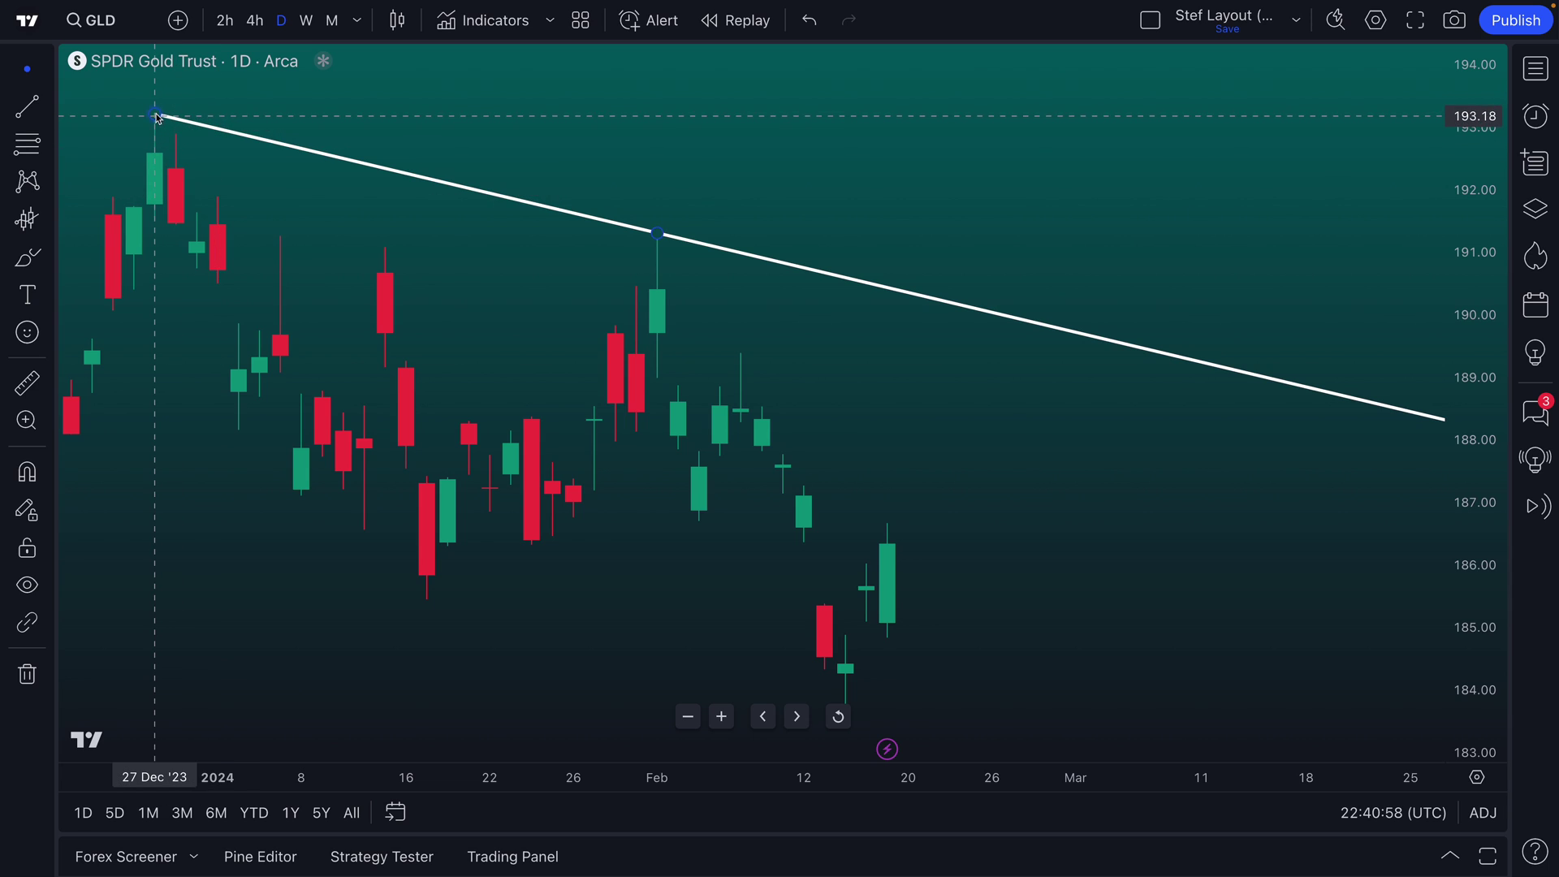
Delete the trend line connecting the 27 Dec '23 and 01 Feb '24 highs
{"action": "left_click", "coordinate": [659, 236]}
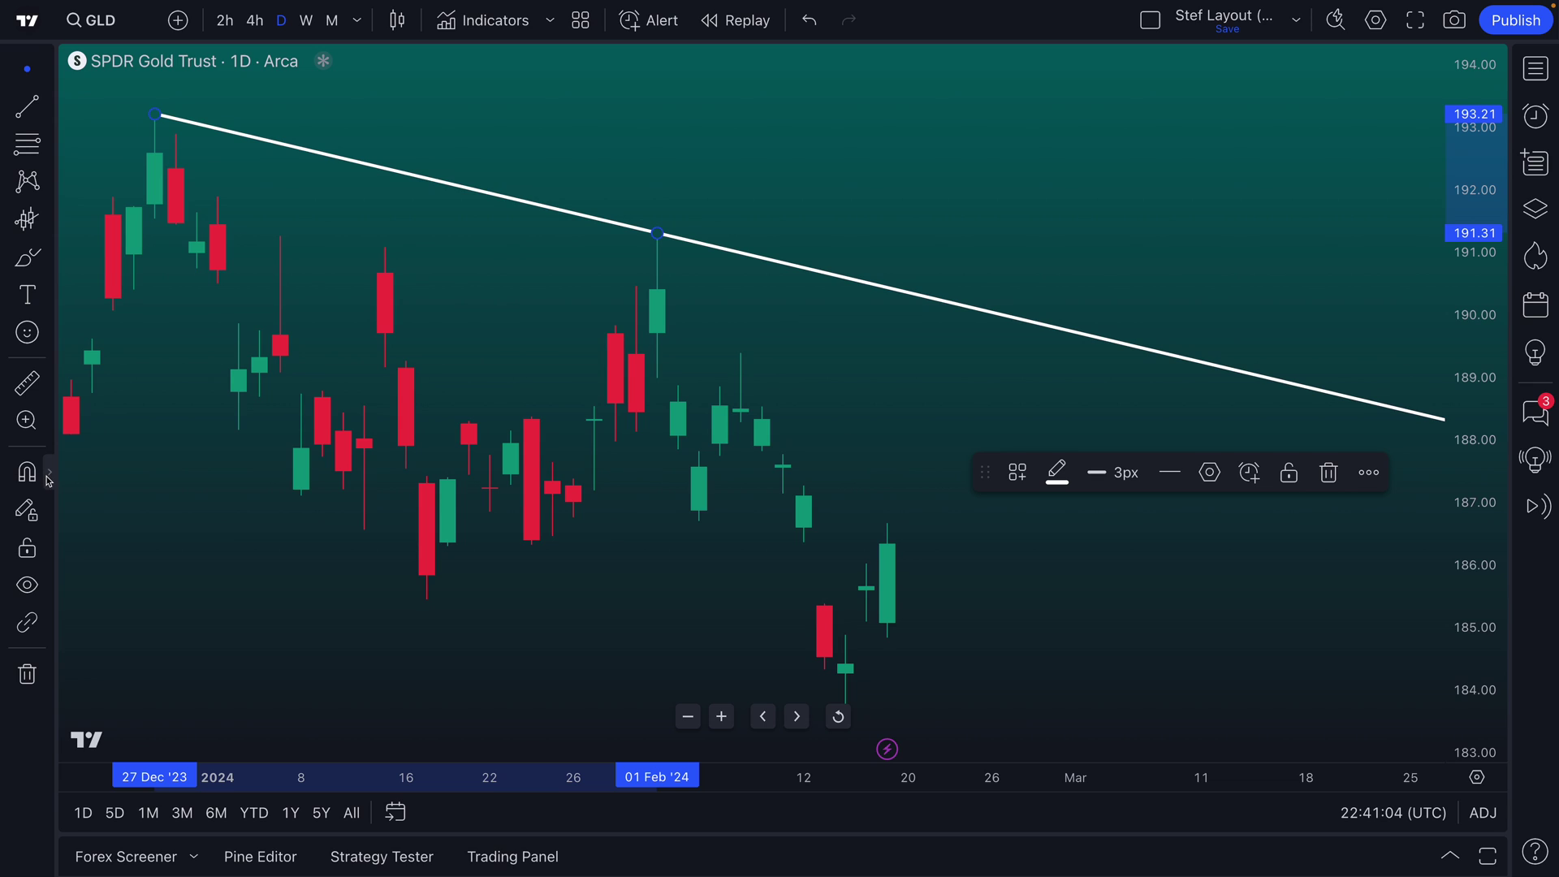
{"action": "key", "text": "Delete"}
With Strong Magnet on, draw a trend line from the 27 Dec '23 high at 193.18 to the 01 Feb '24 high at 191.36
{"action": "left_click", "coordinate": [50, 475]}
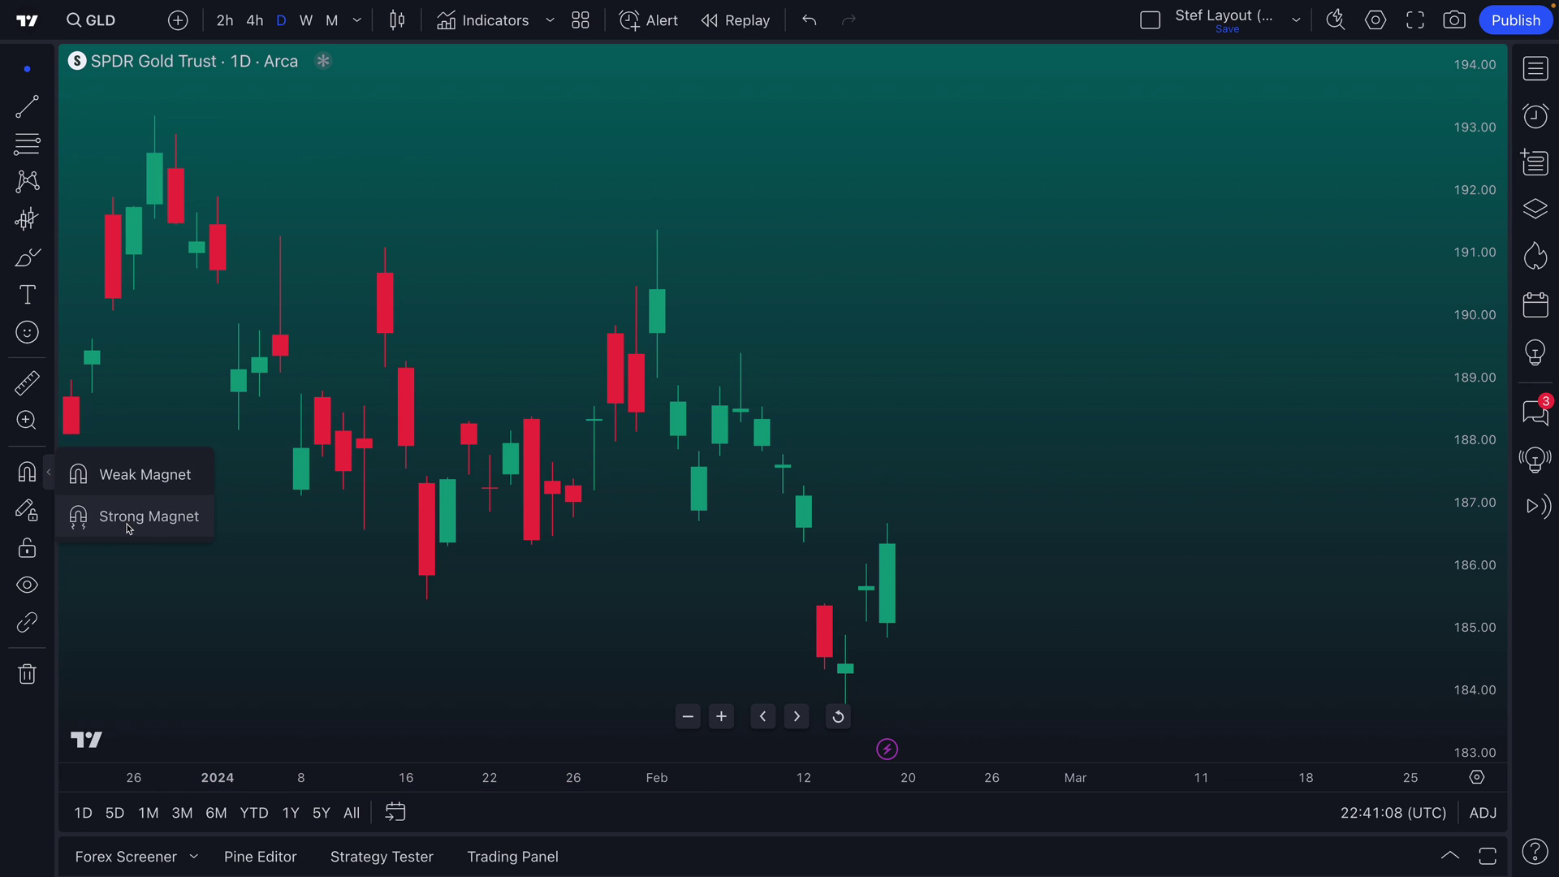
{"action": "left_click", "coordinate": [130, 519]}
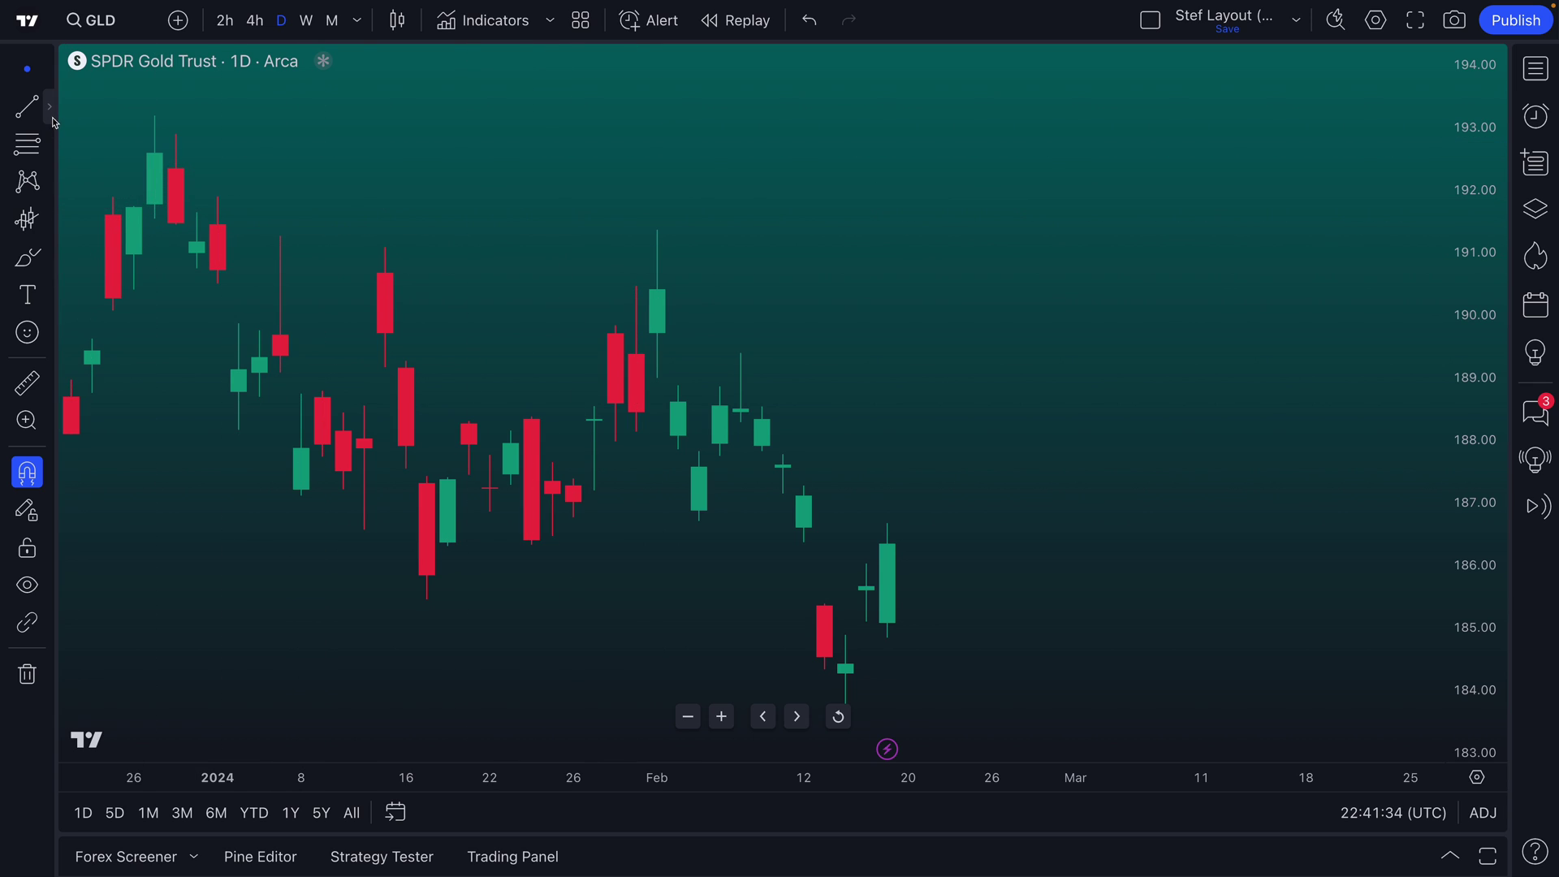
{"action": "left_click", "coordinate": [52, 116]}
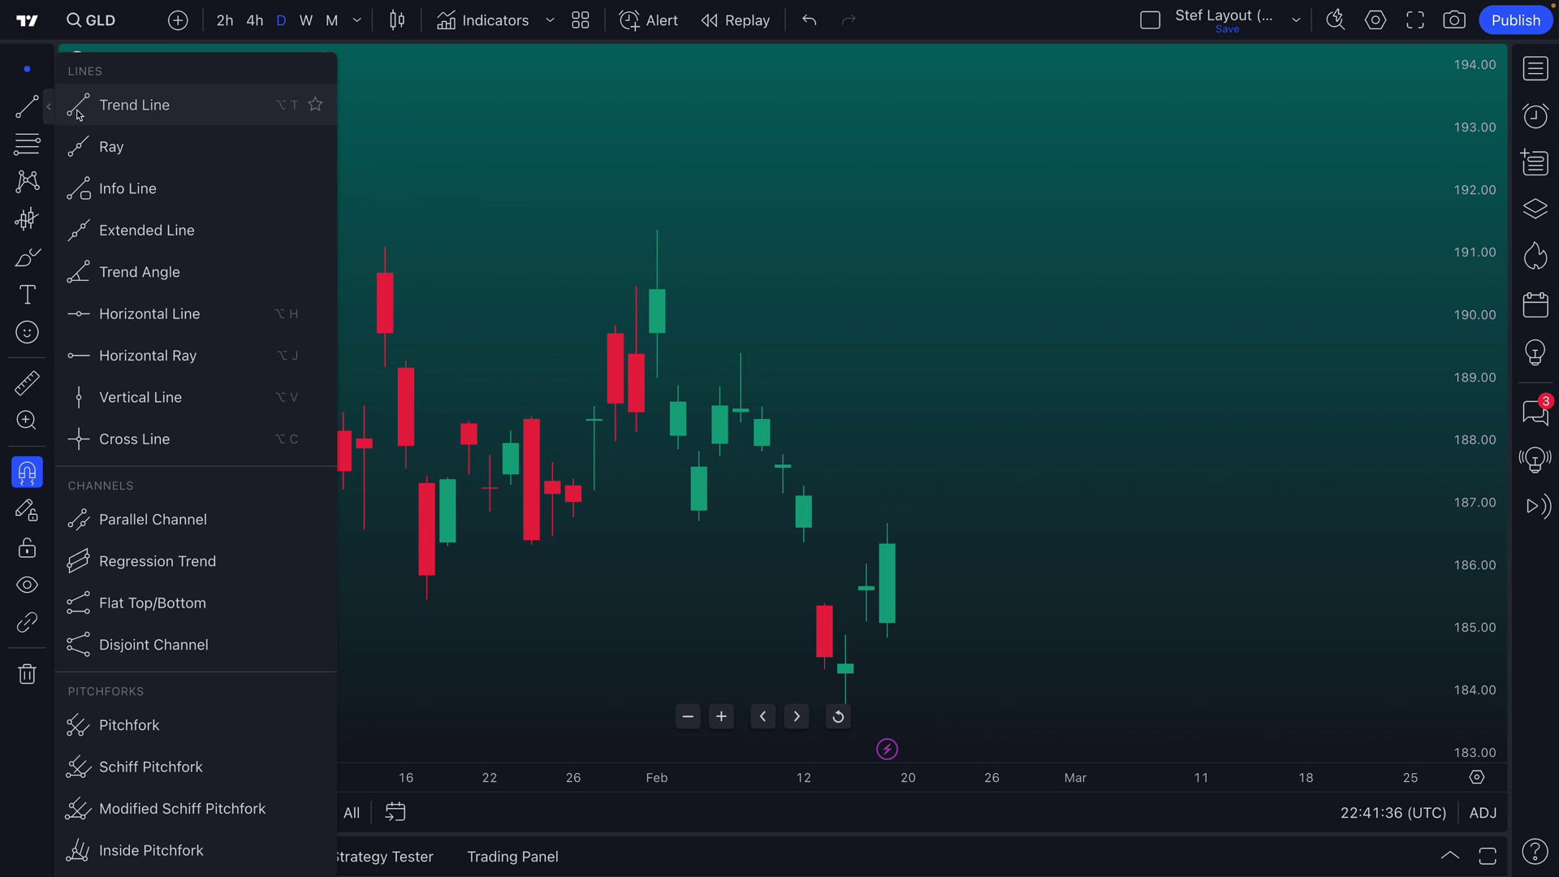
{"action": "left_click", "coordinate": [79, 114]}
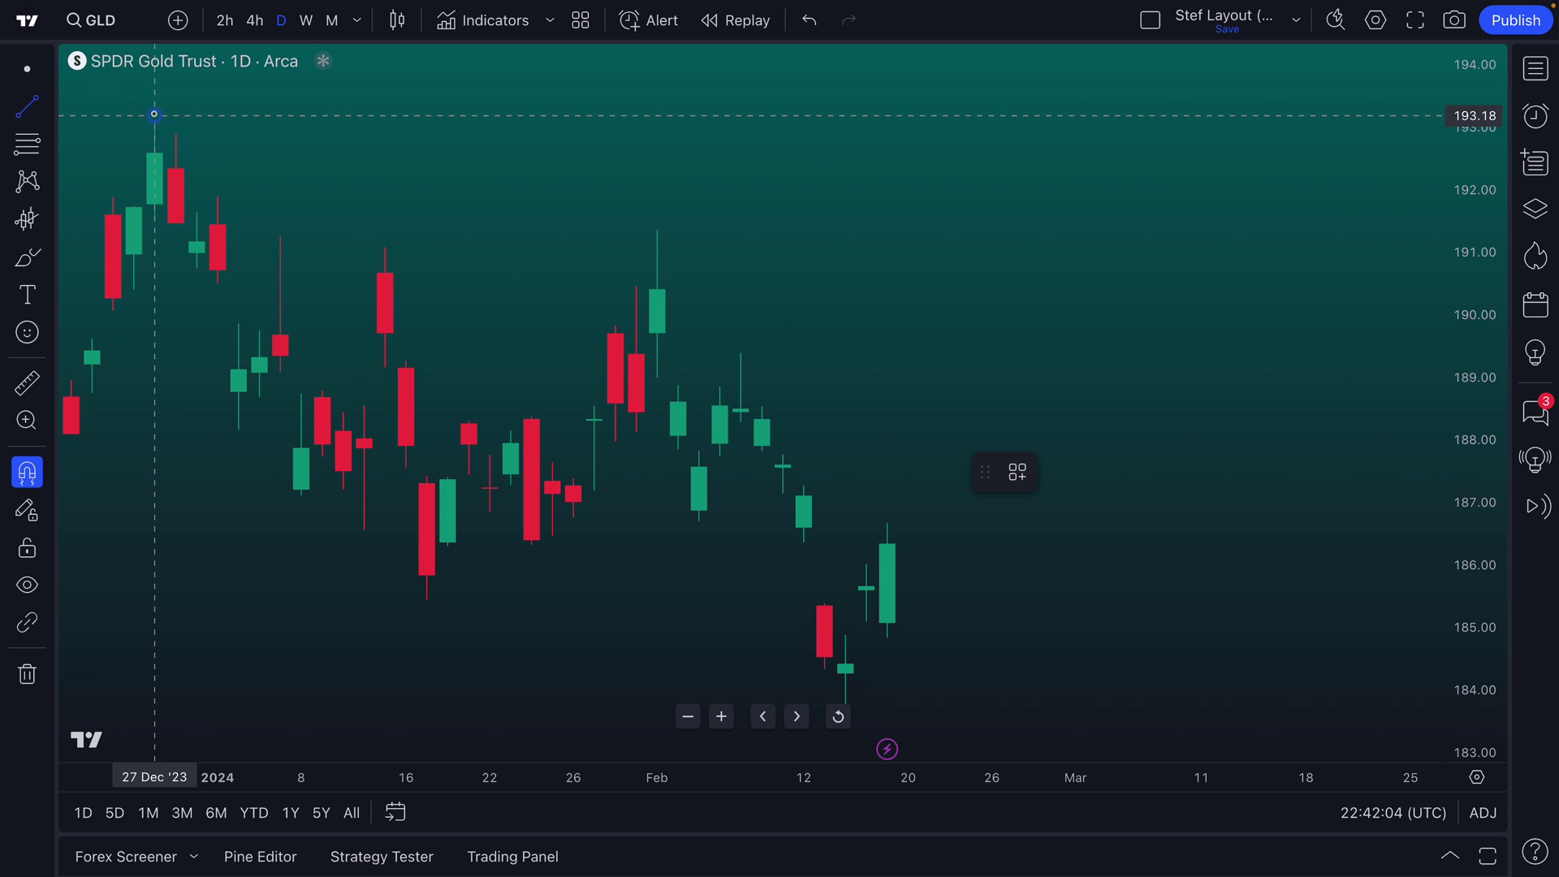
{"action": "left_click", "coordinate": [153, 115]}
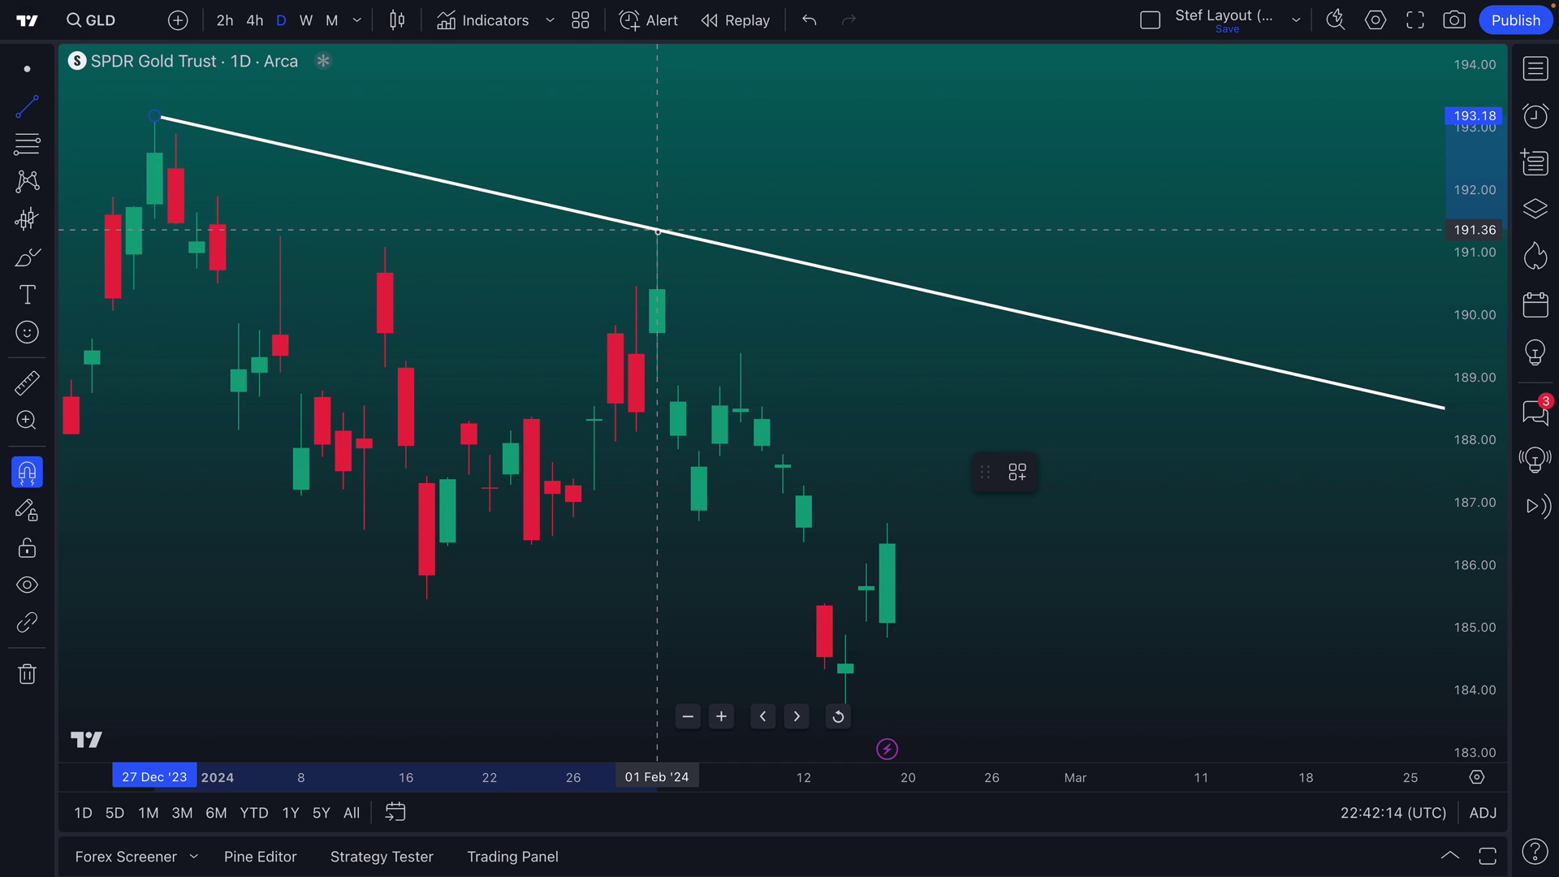
{"action": "left_click", "coordinate": [658, 230]}
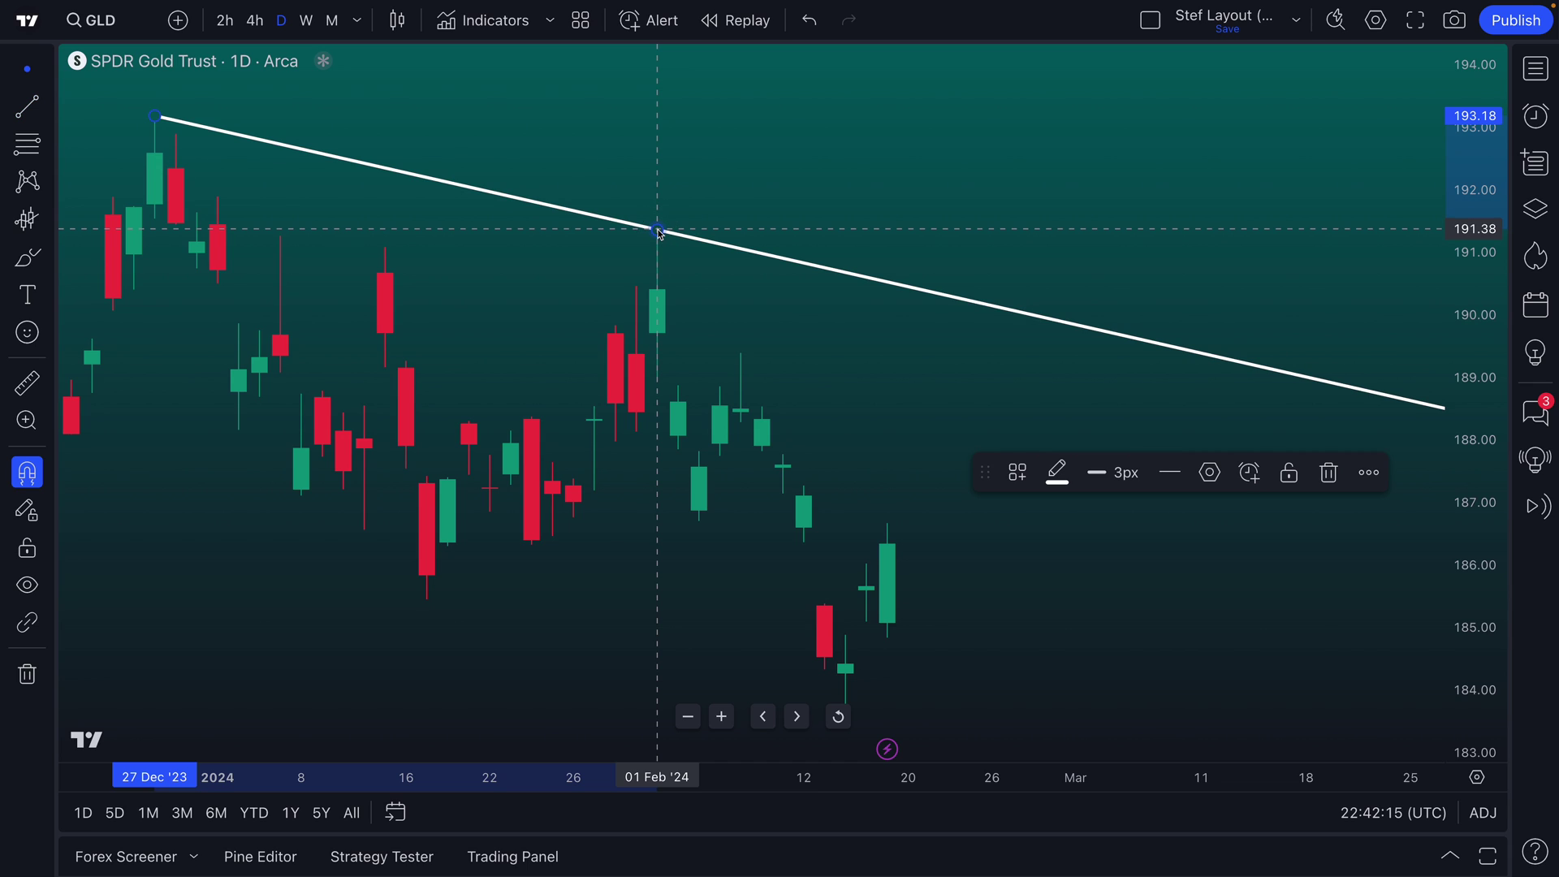
{"action": "left_click", "coordinate": [576, 278]}
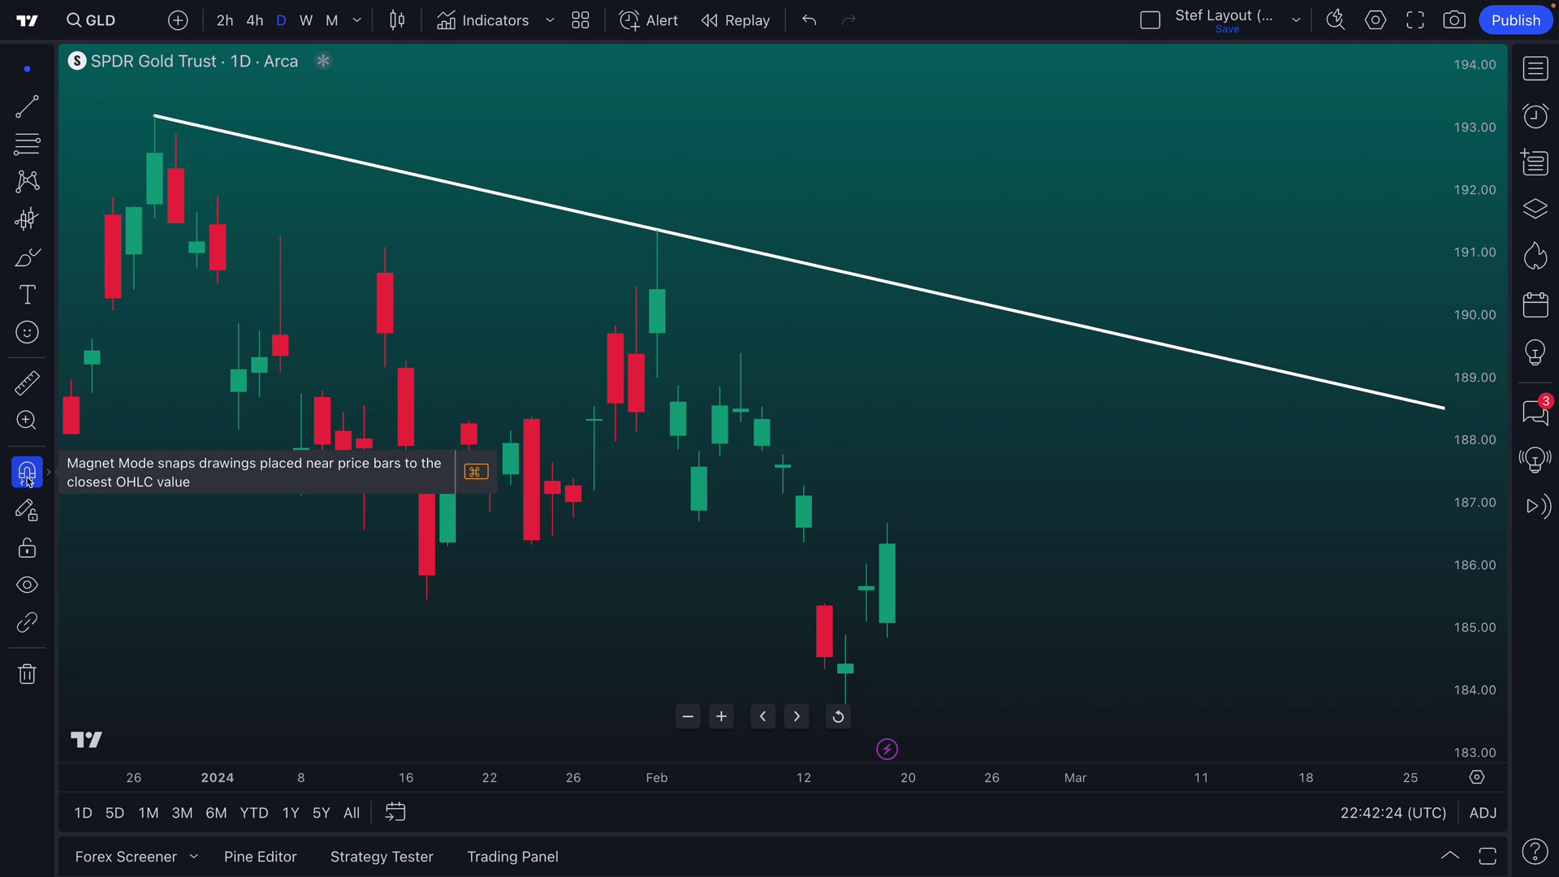
Activate the Trend Line tool and change the snapping mode to Weak Magnet
{"action": "left_click", "coordinate": [34, 110]}
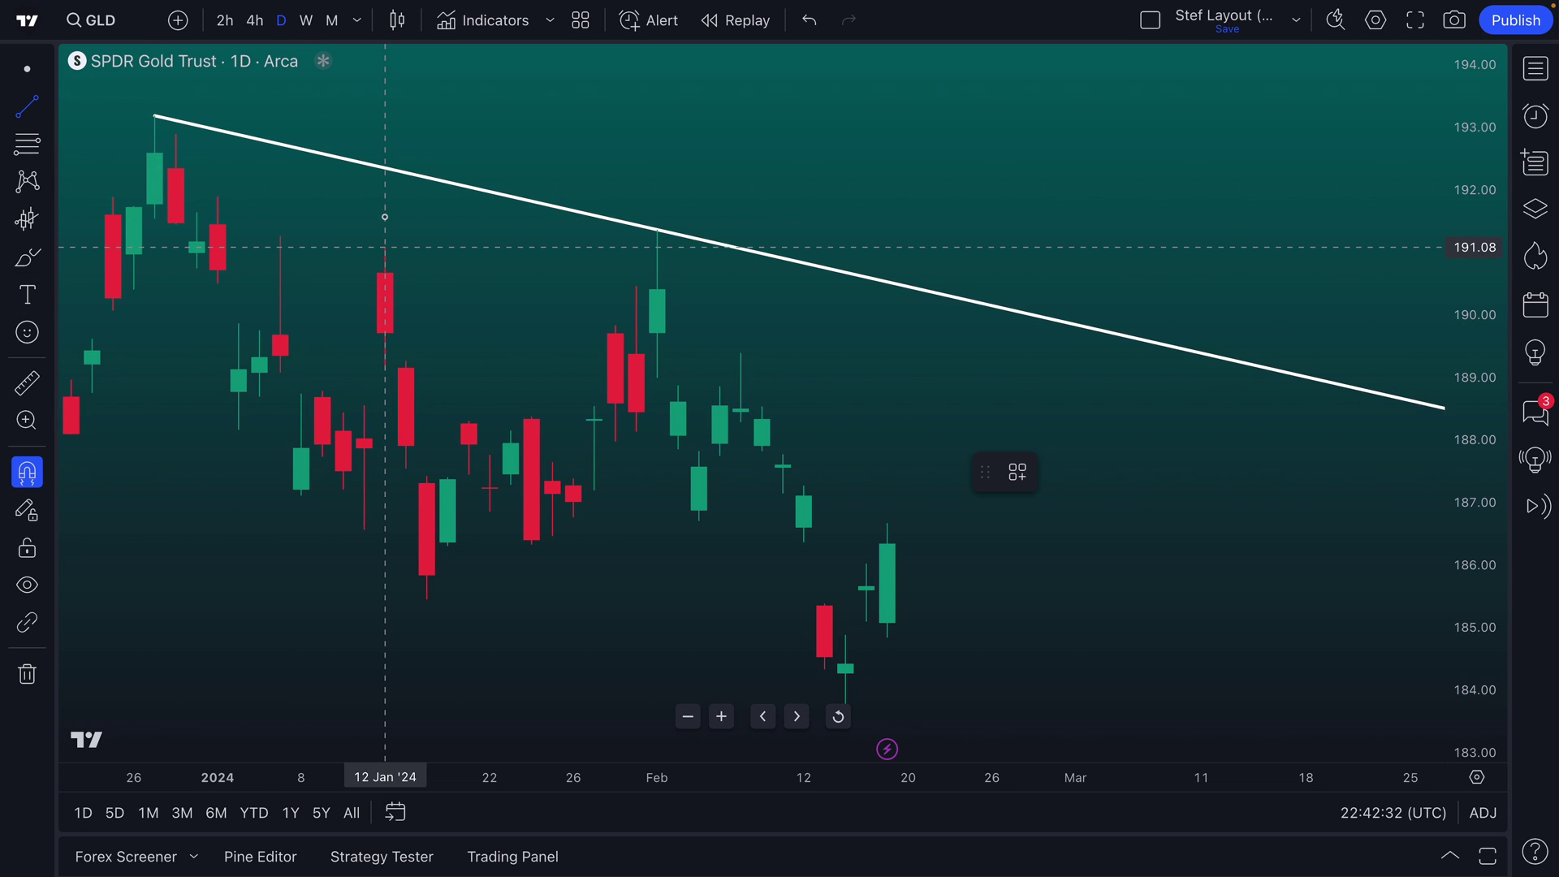
{"action": "scroll", "coordinate": [223, 359], "scroll_direction": "left", "scroll_amount": 5}
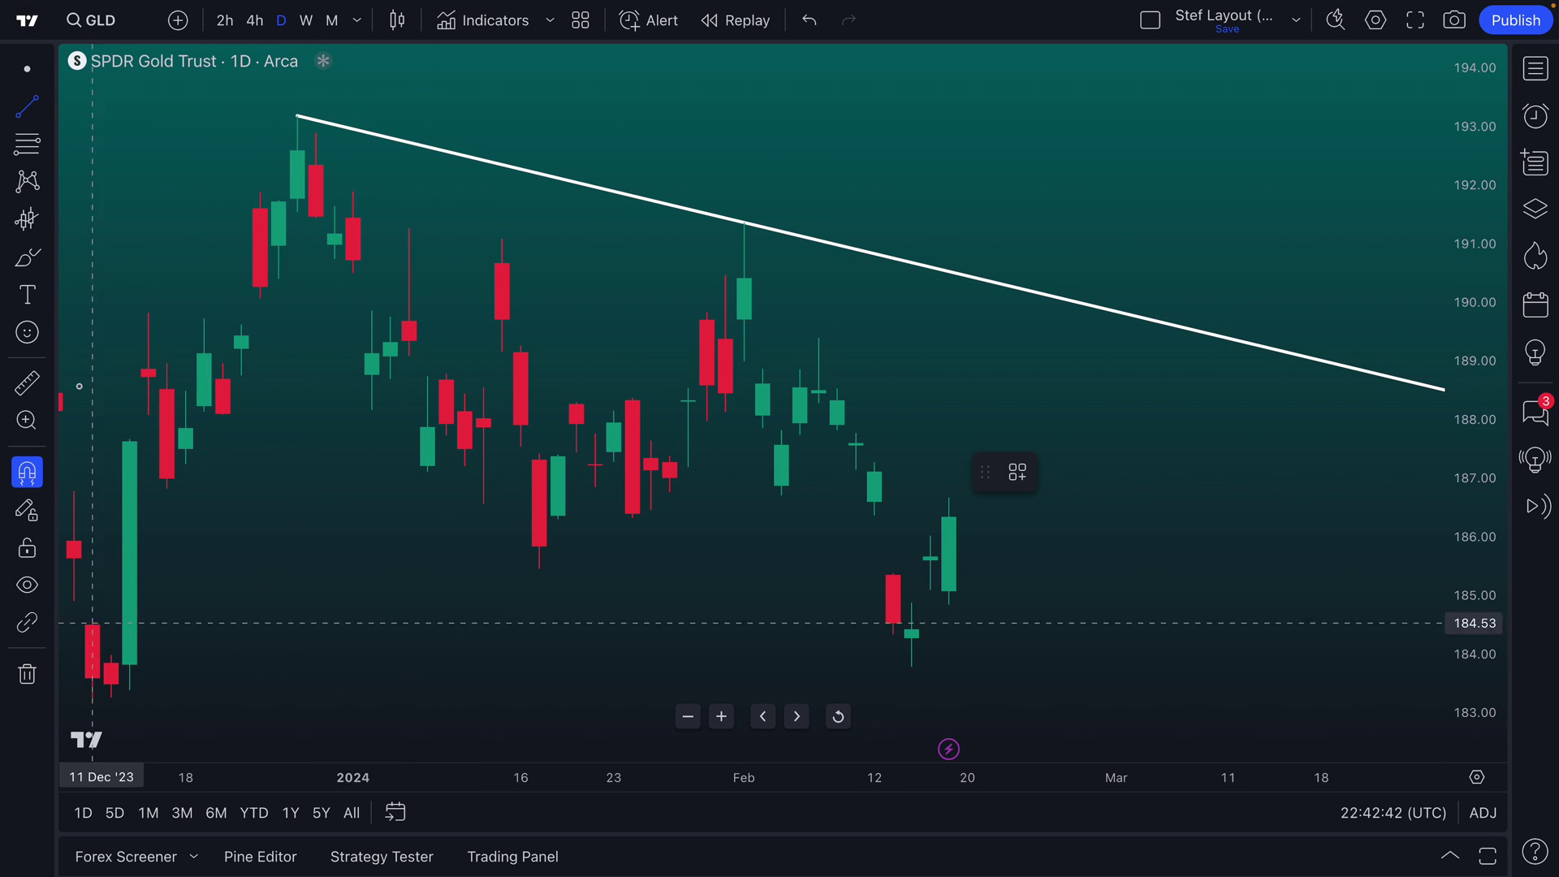
{"action": "left_click", "coordinate": [48, 480]}
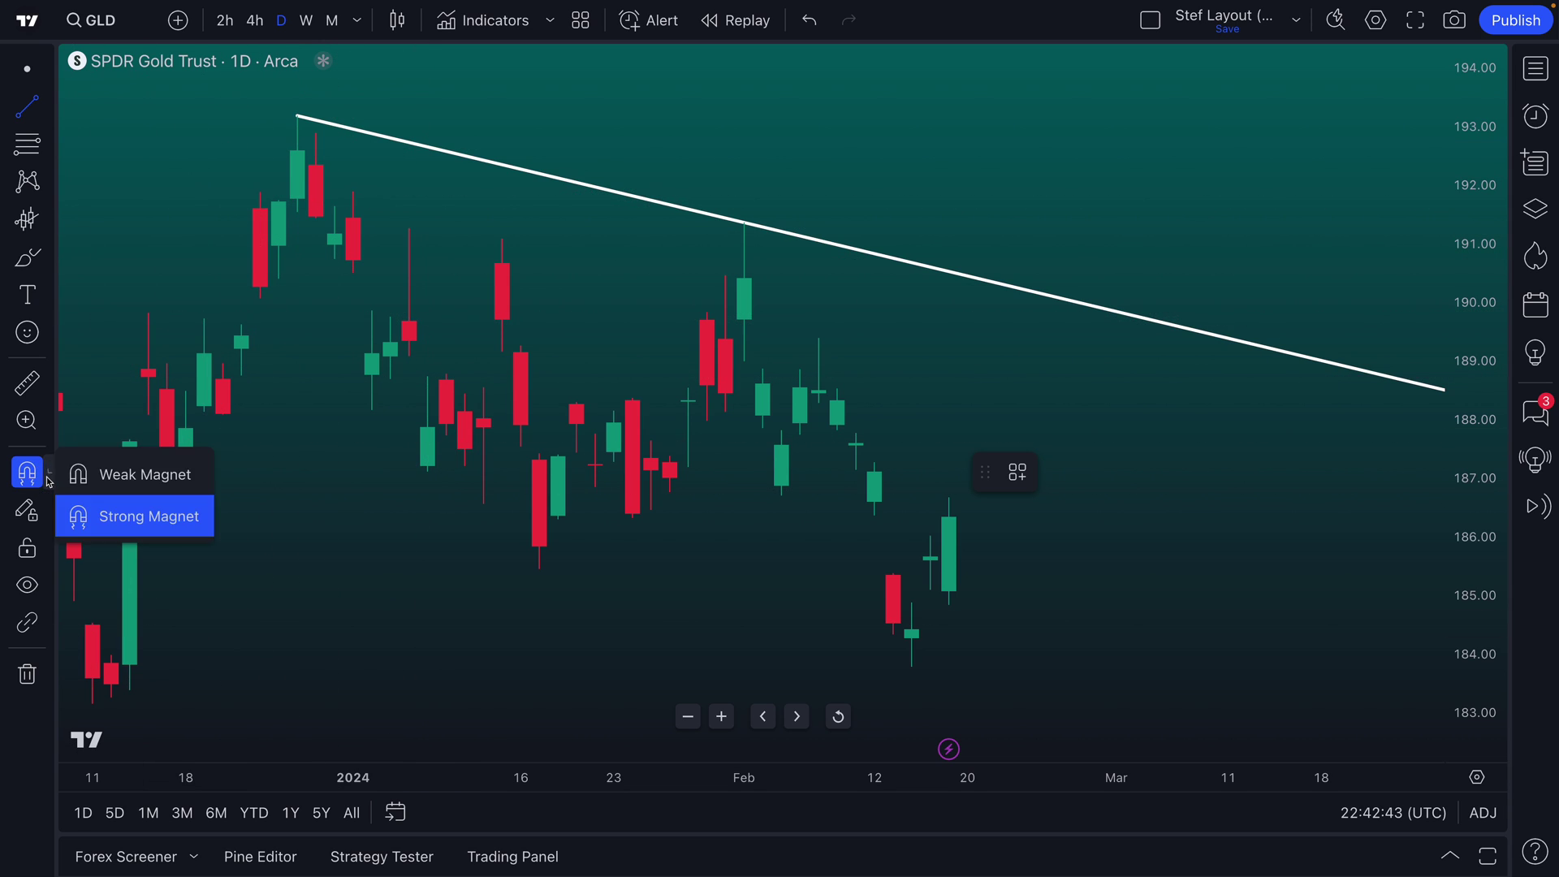
{"action": "left_click", "coordinate": [130, 515]}
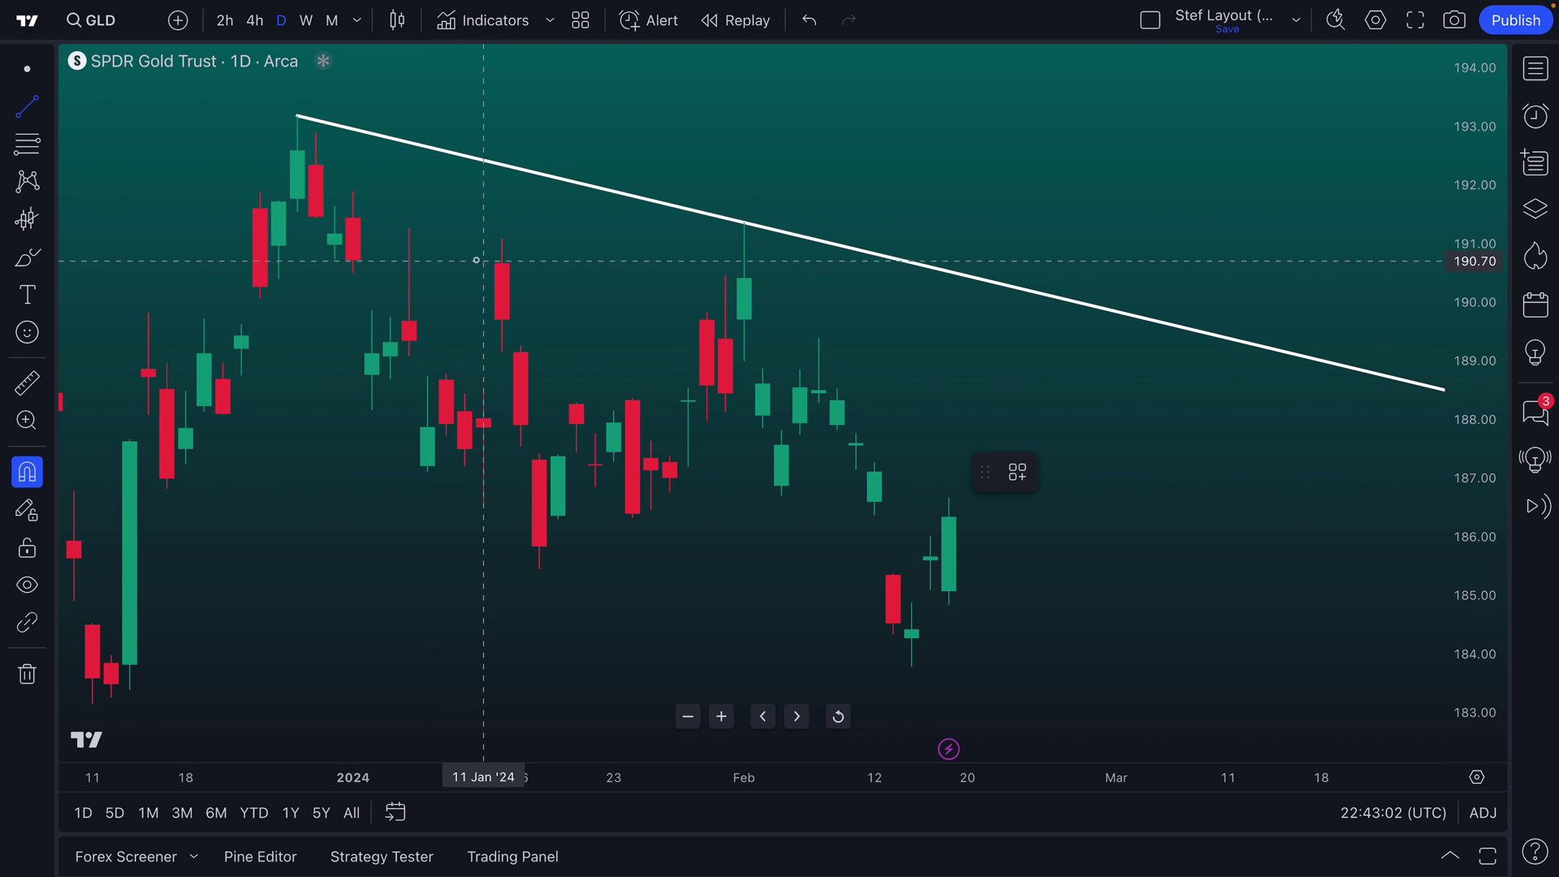
Switch the snapping mode to Strong Magnet and back to Weak Magnet to compare the cursor snapping
{"action": "left_click", "coordinate": [50, 475]}
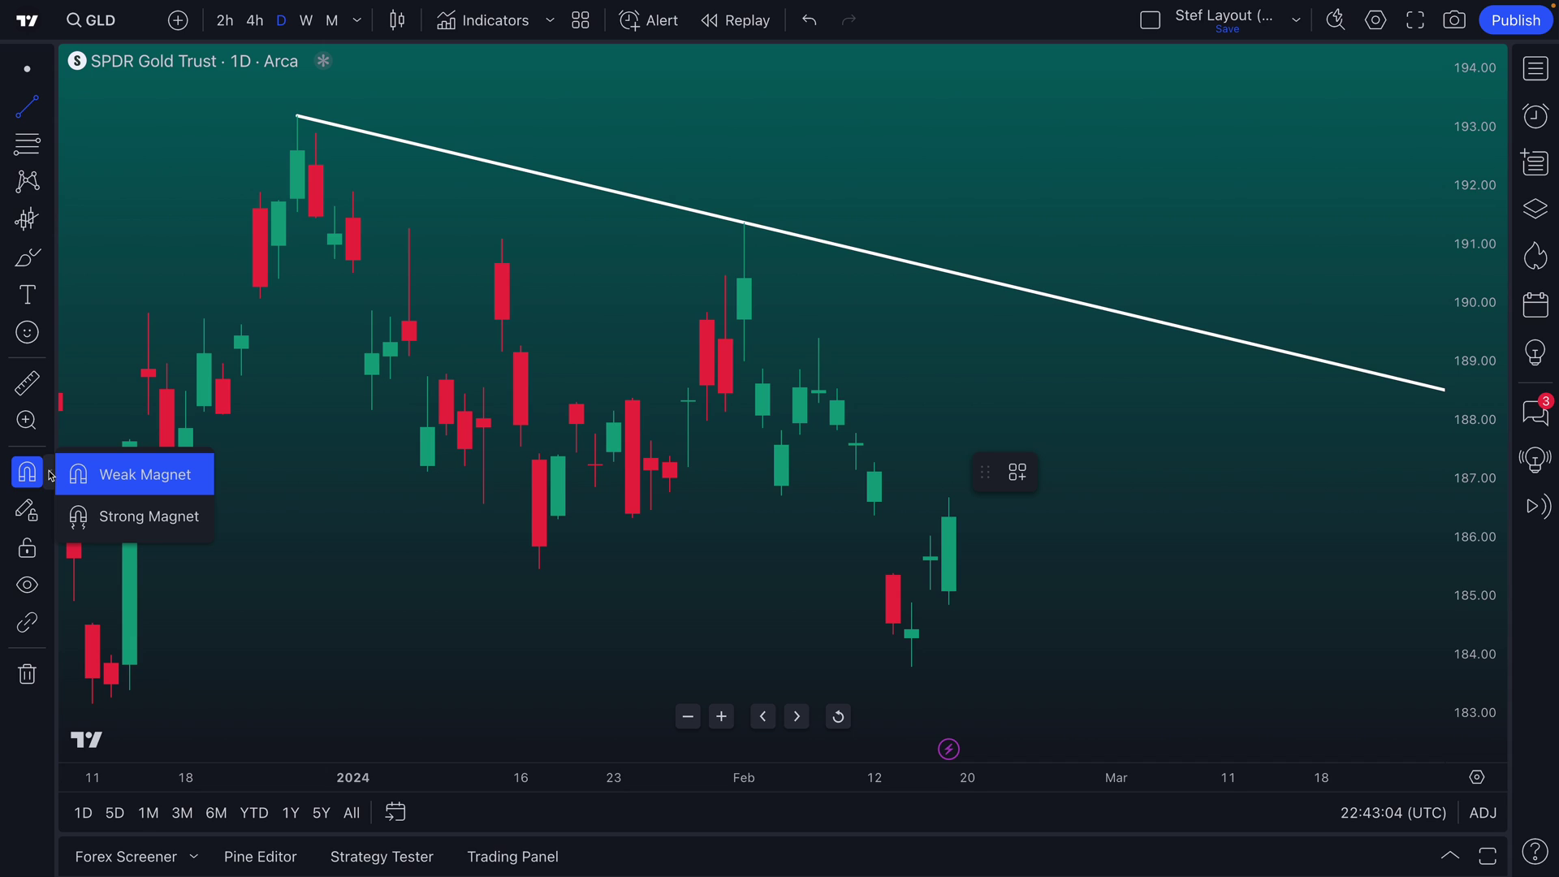
{"action": "left_click", "coordinate": [113, 526]}
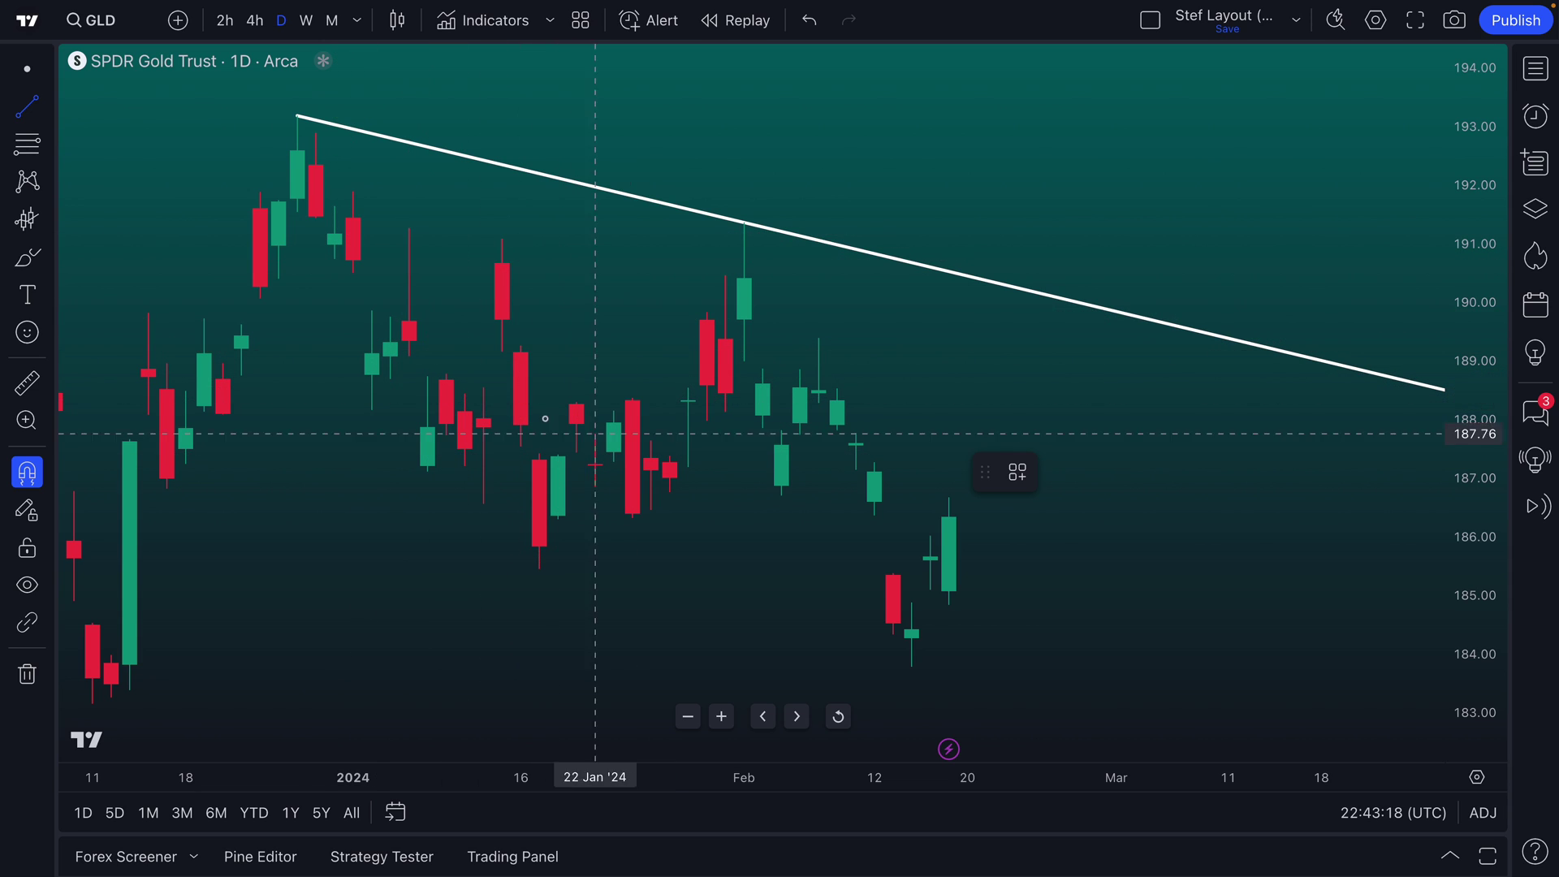
{"action": "left_click", "coordinate": [48, 472]}
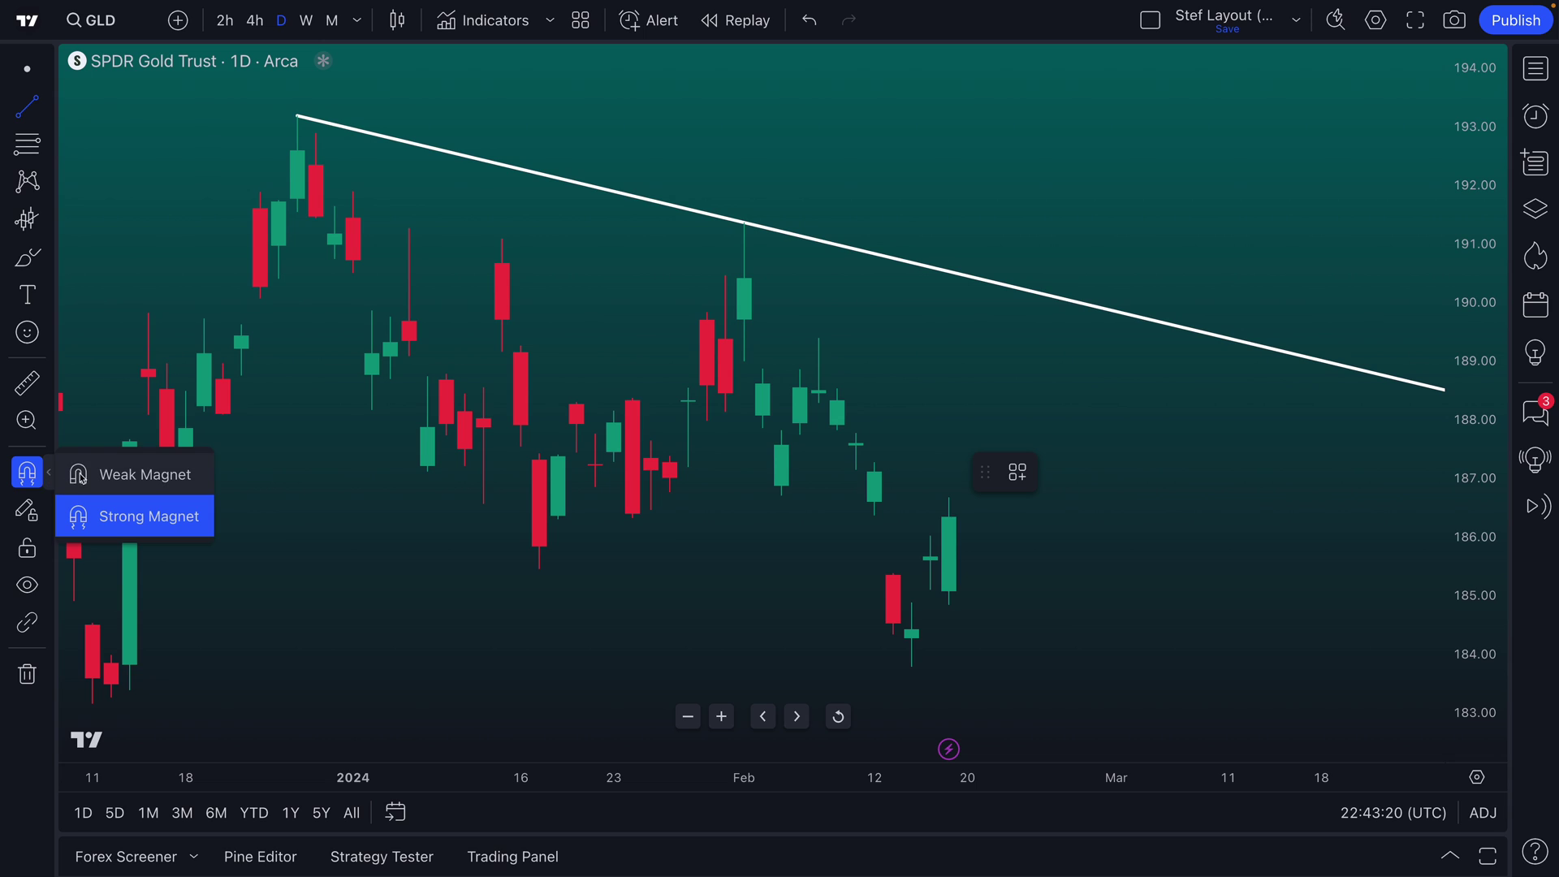
{"action": "left_click", "coordinate": [81, 476]}
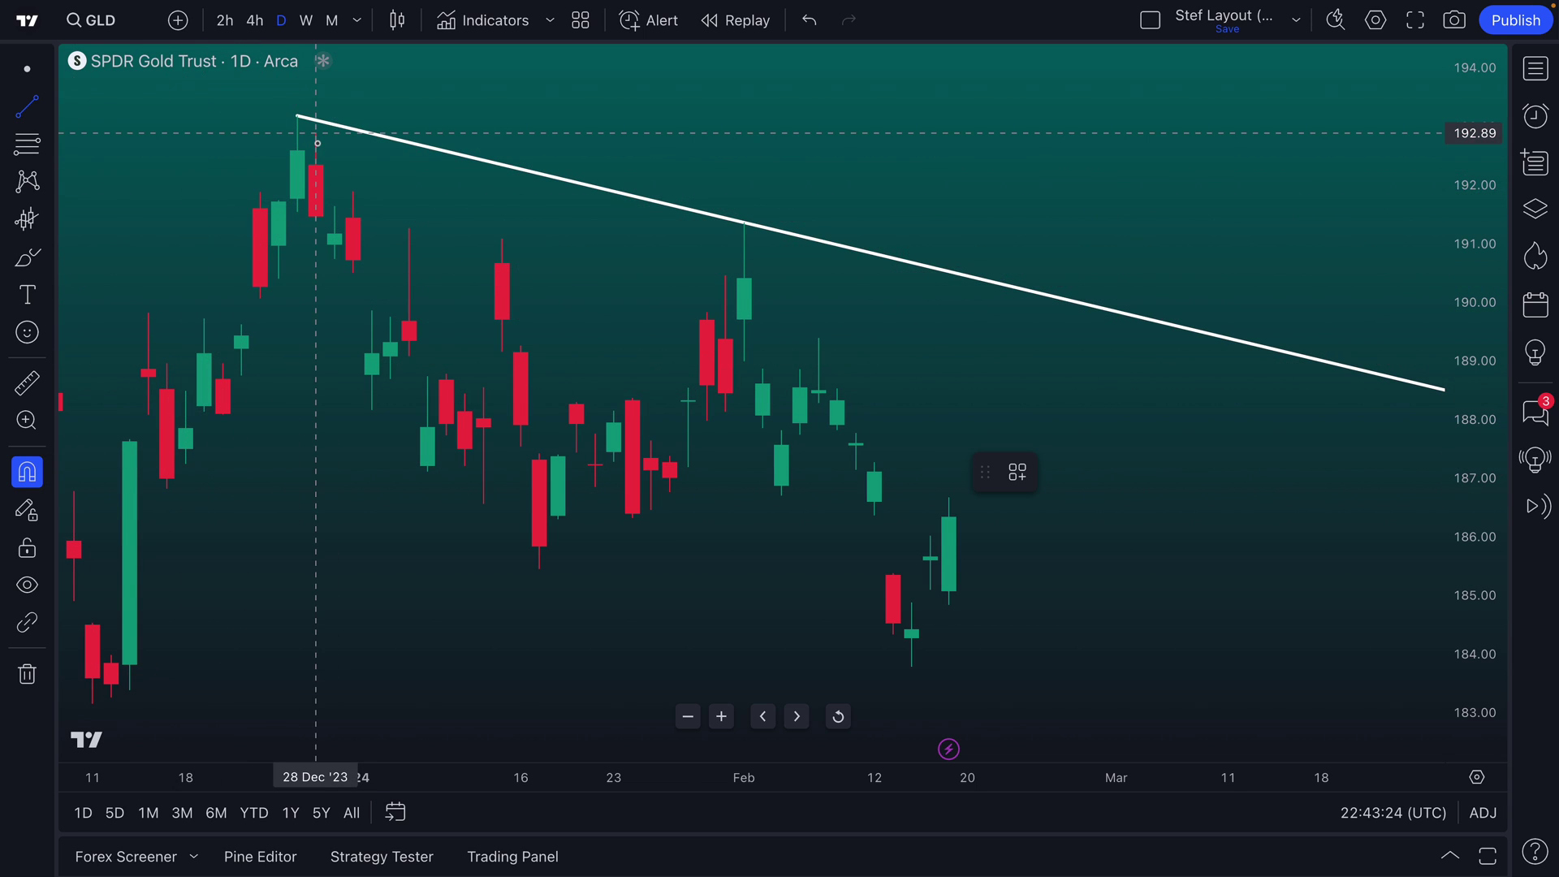
{"action": "key", "text": "Escape"}
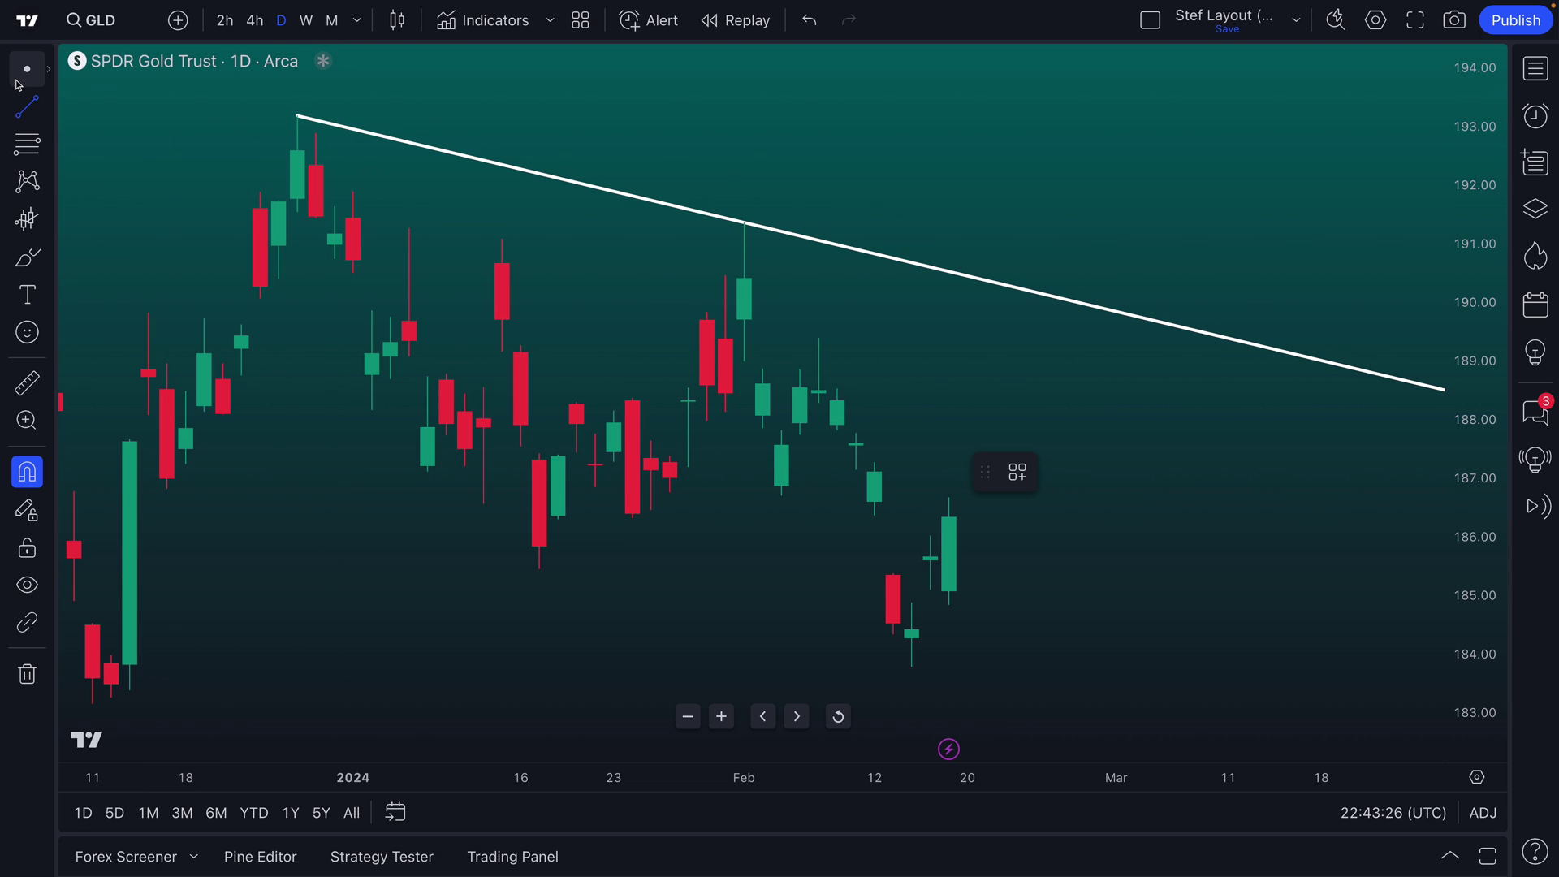
Delete the trend line connecting the 27 Dec '23 and 01 Feb '24 highs
{"action": "left_click", "coordinate": [433, 155]}
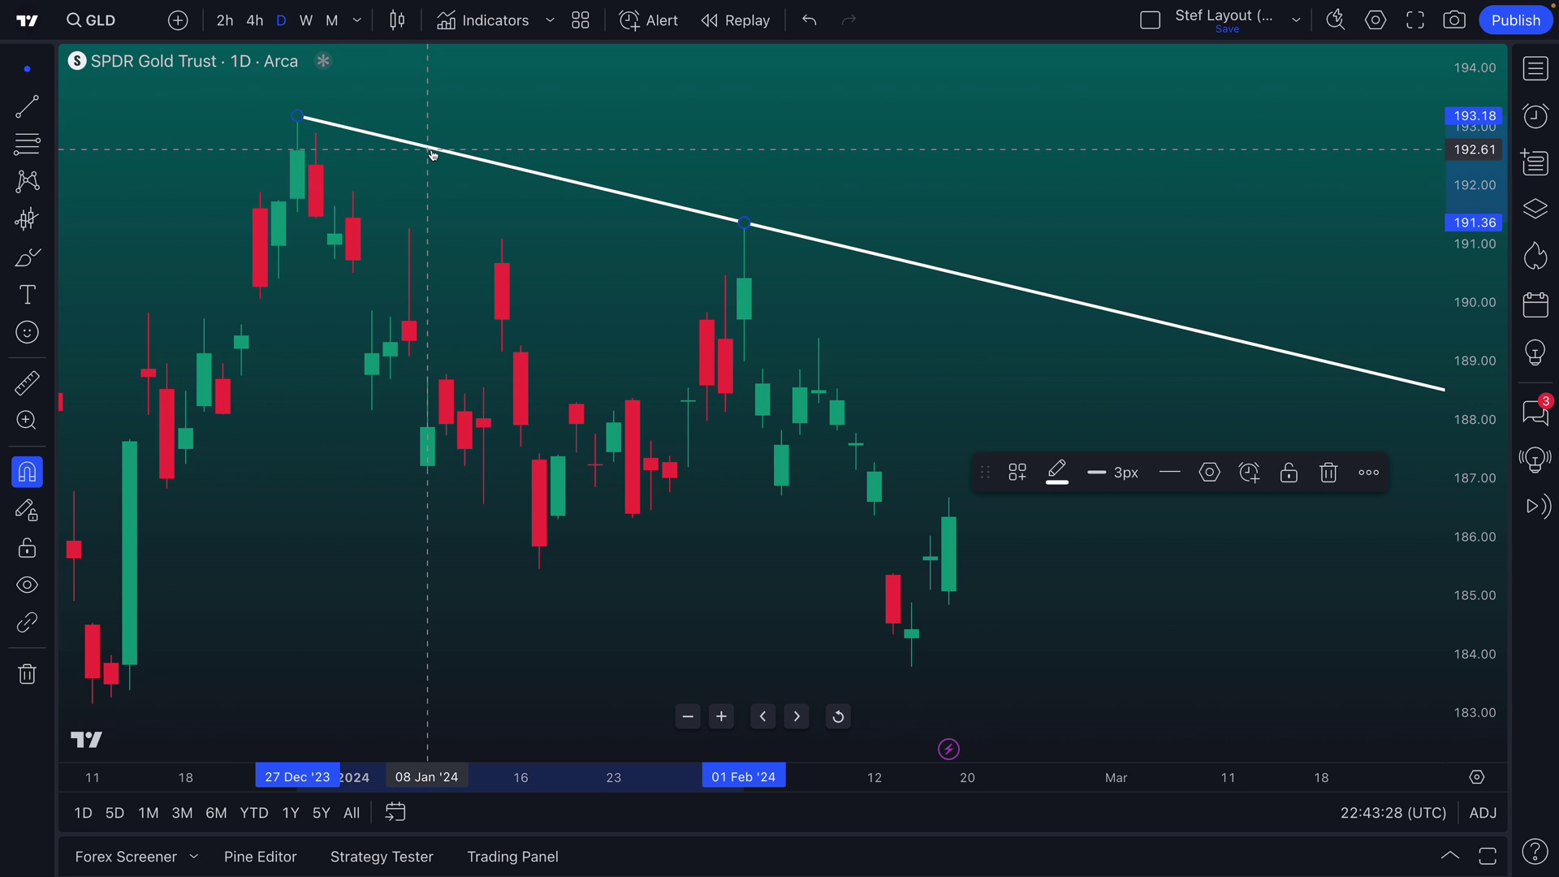
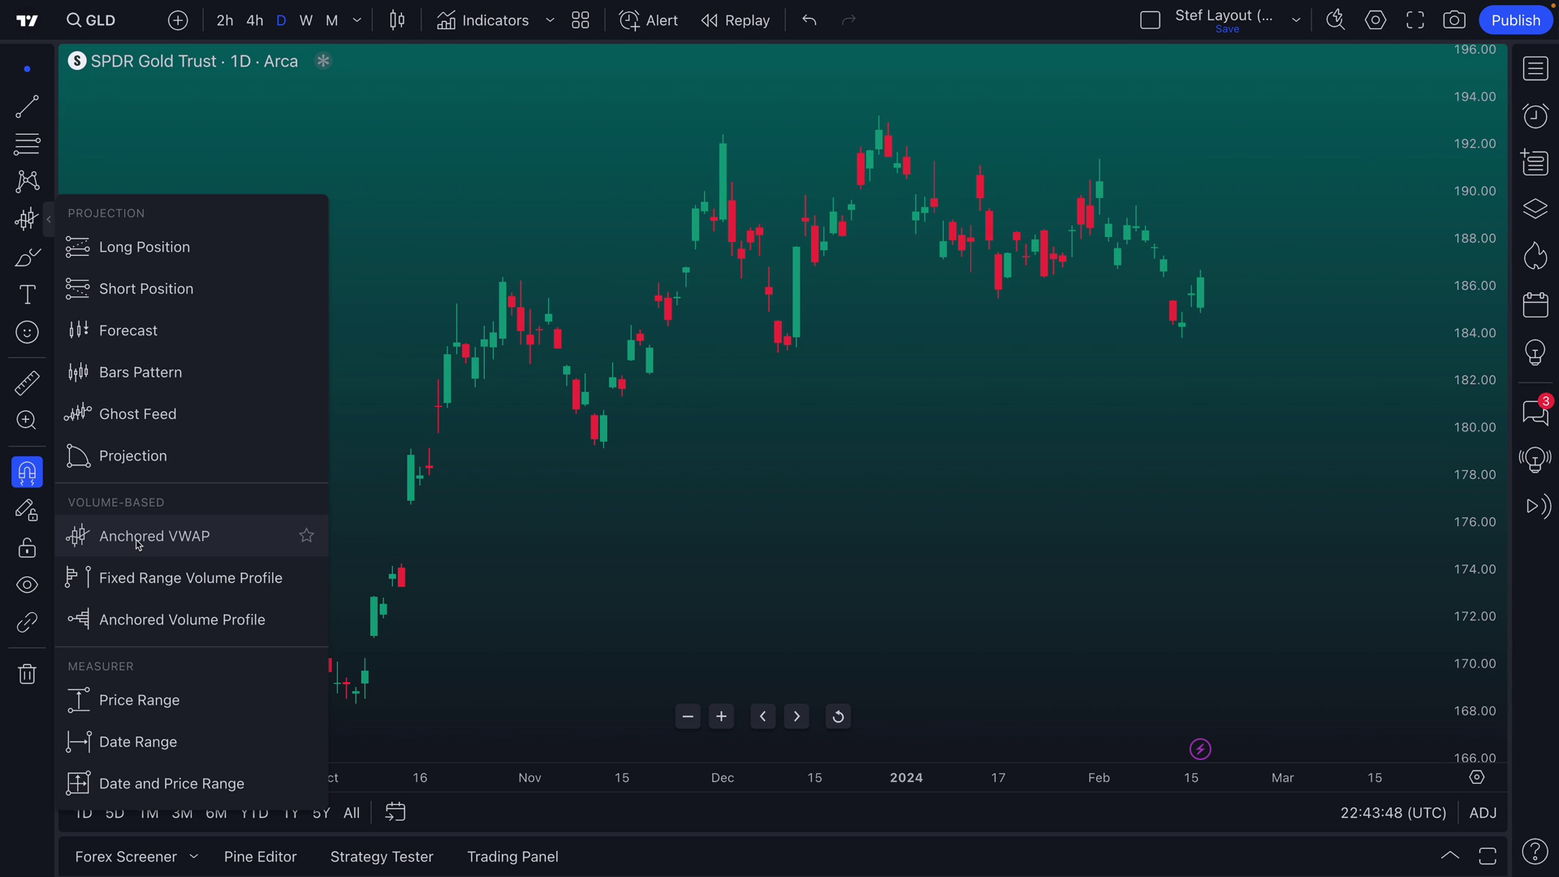
Anchor a VWAP to the 05 Oct '23 low at 168.30
{"action": "left_click", "coordinate": [142, 537]}
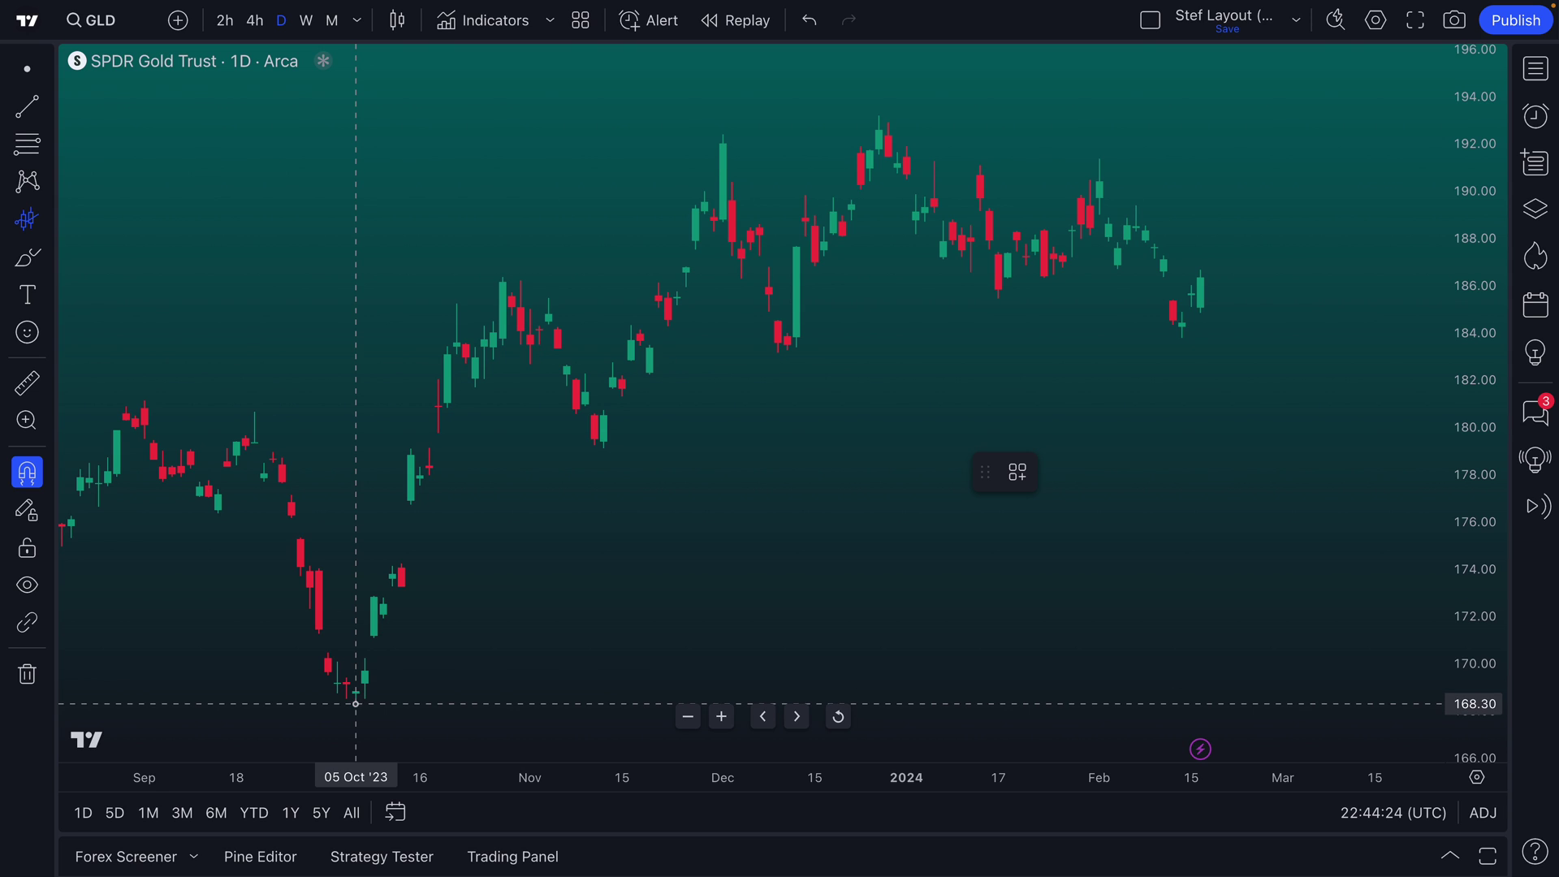
{"action": "left_click", "coordinate": [356, 703]}
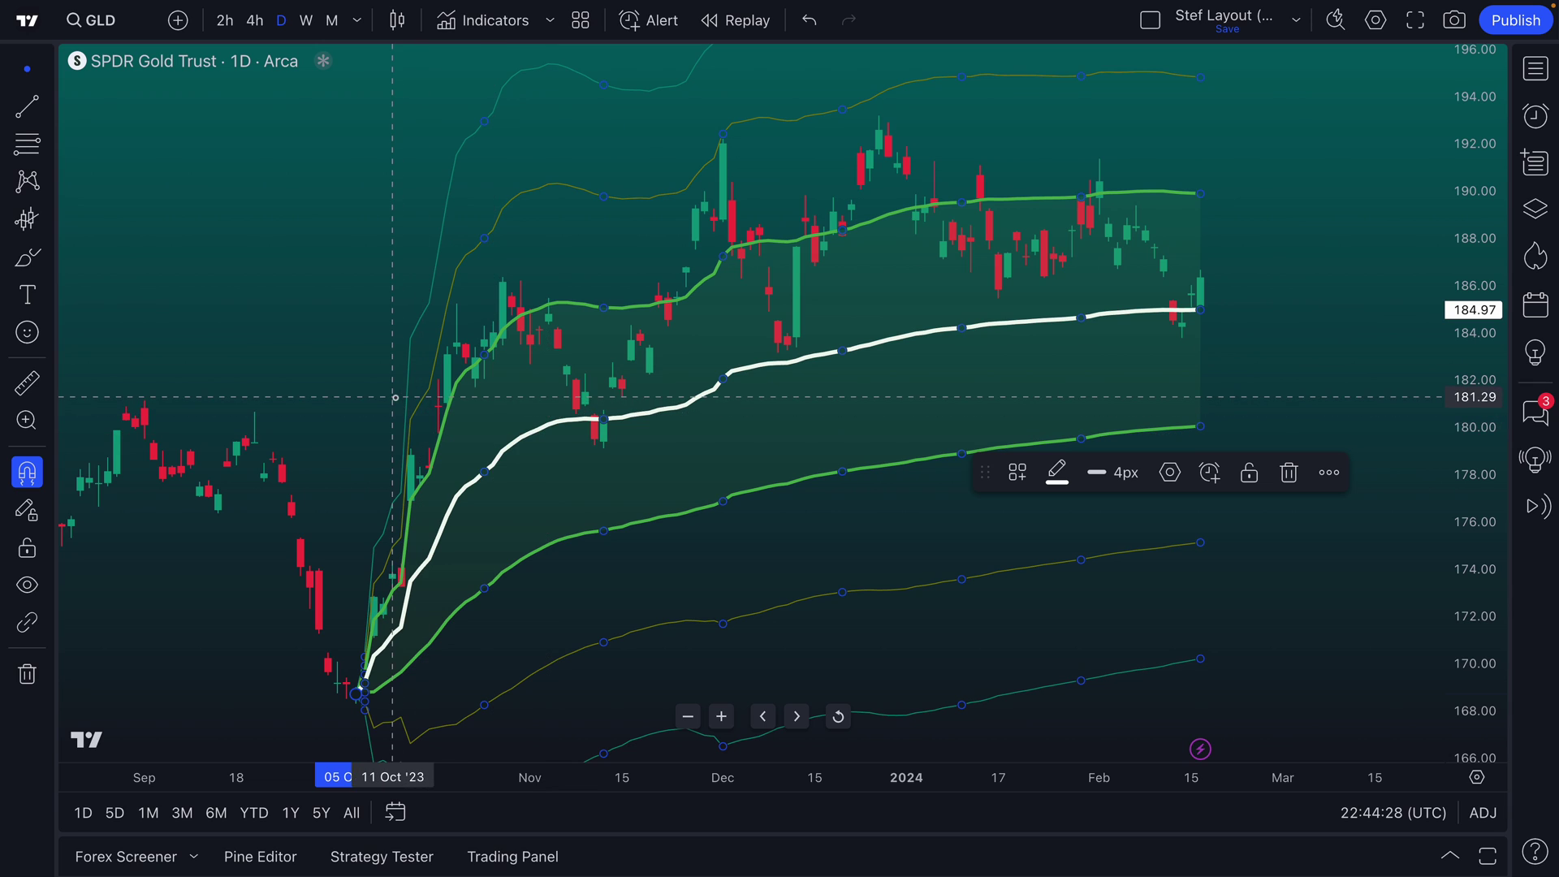
{"action": "left_click", "coordinate": [325, 414]}
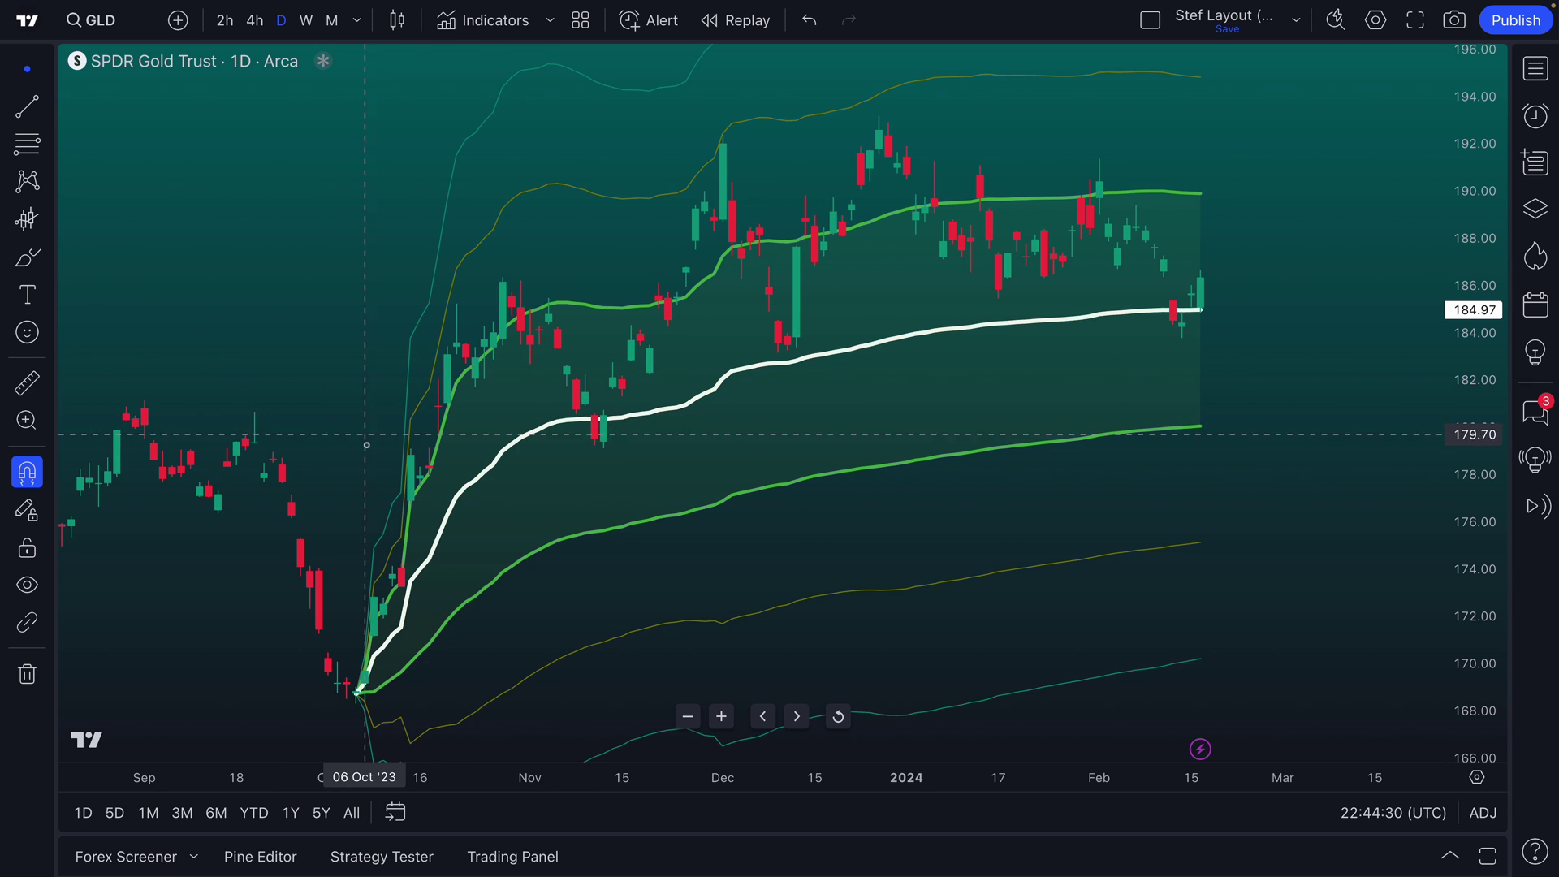
{"action": "scroll", "coordinate": [237, 428], "scroll_direction": "up", "scroll_amount": 4}
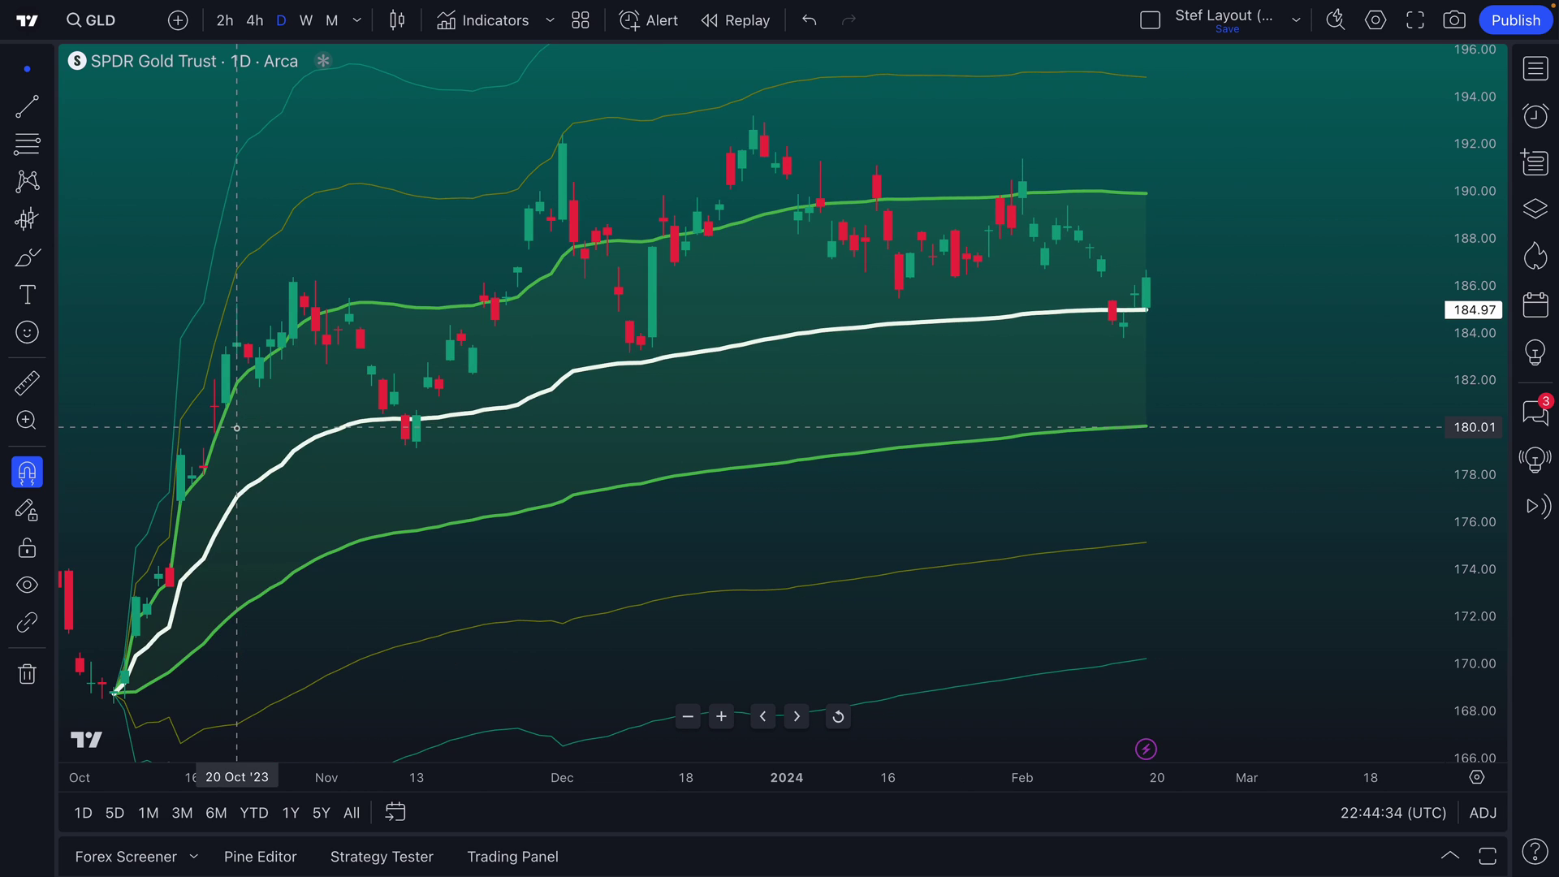
{"action": "scroll", "coordinate": [236, 428], "scroll_direction": "down", "scroll_amount": 3}
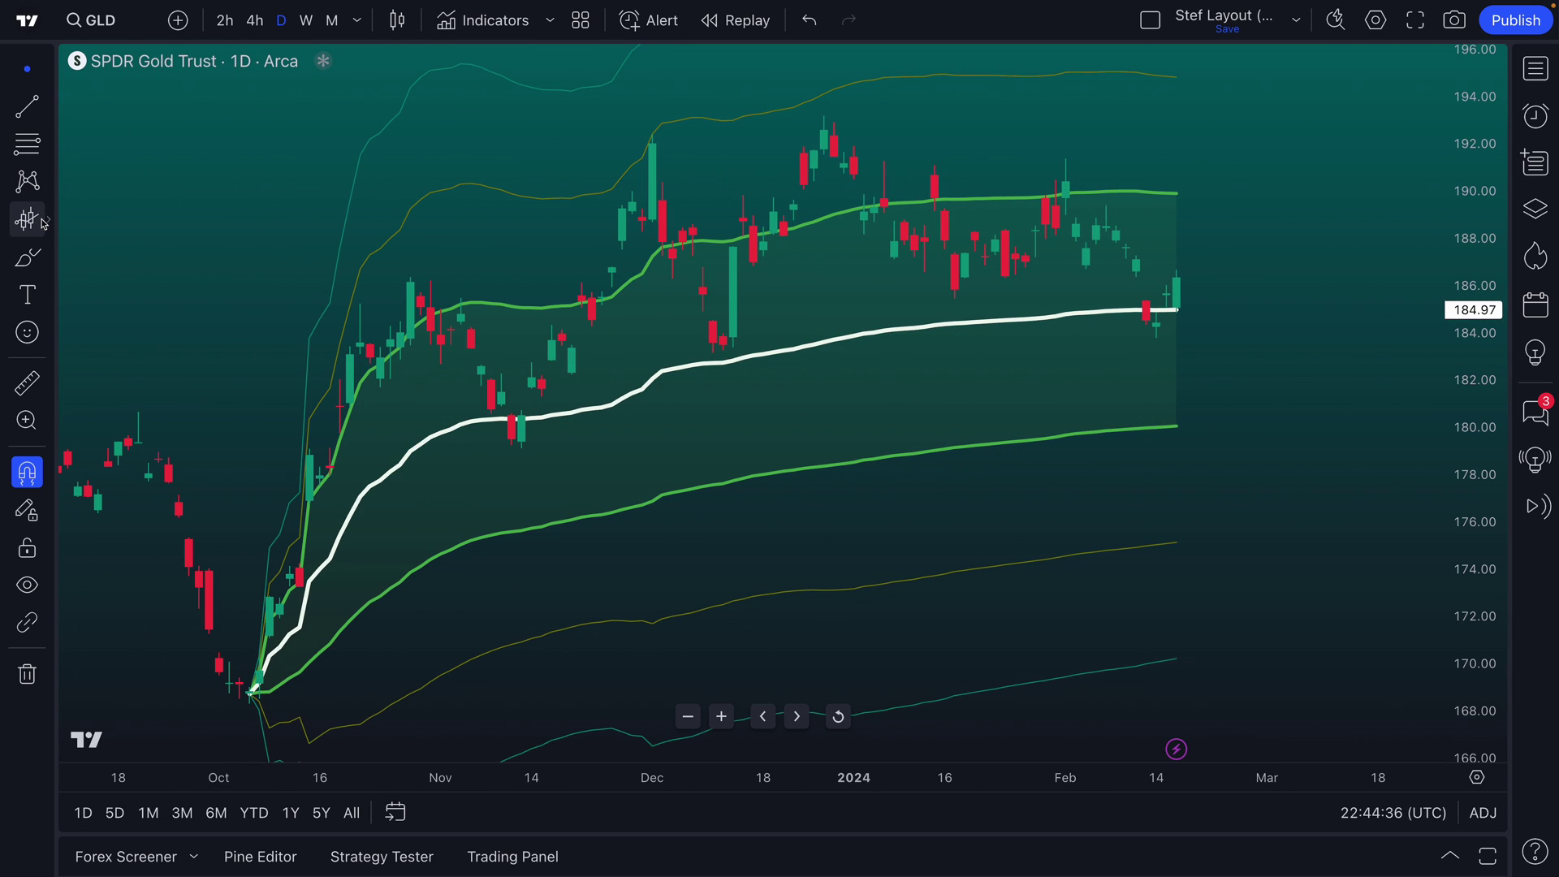
Delete the anchored VWAP and its bands from the chart
{"action": "left_click", "coordinate": [363, 266]}
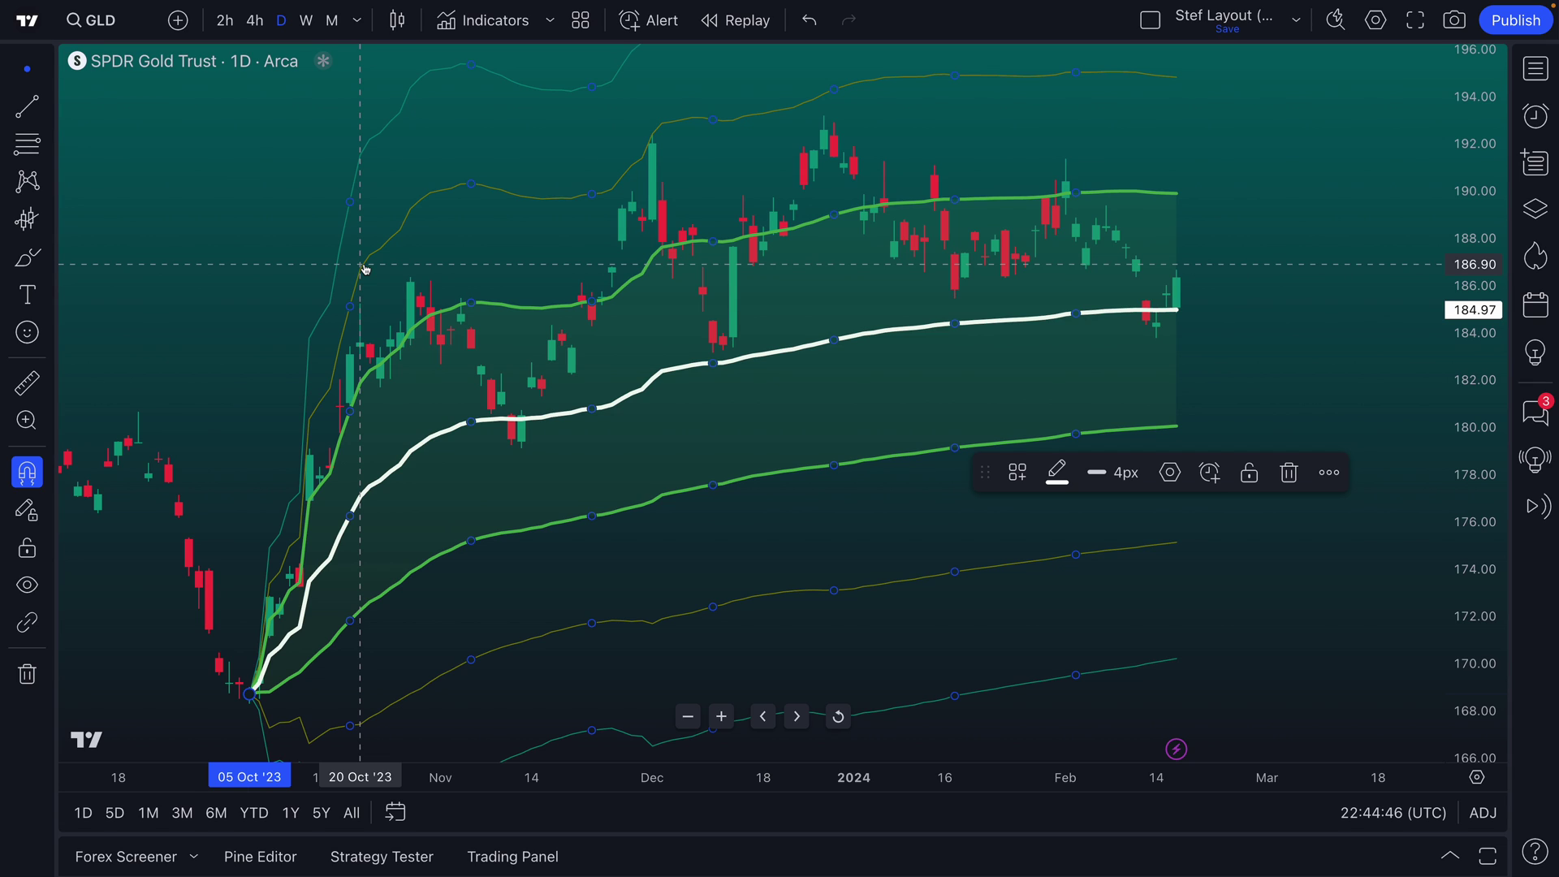
{"action": "key", "text": "Delete"}
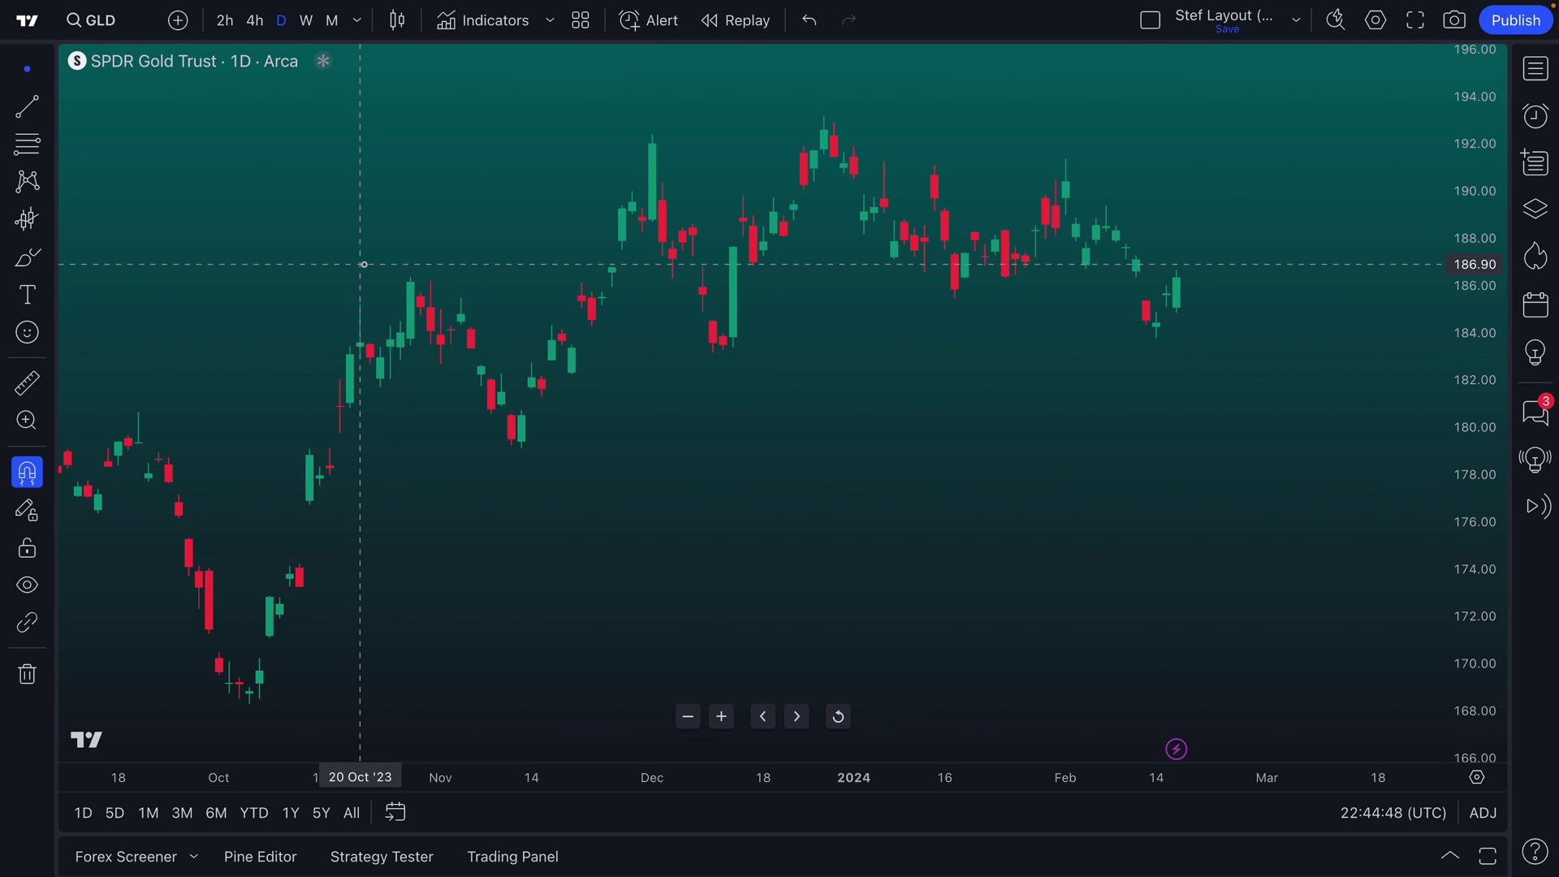
Place Arrow Mark Down markers above the 27 Dec '23 high and the 01 Dec '23 high
{"action": "left_click", "coordinate": [49, 261]}
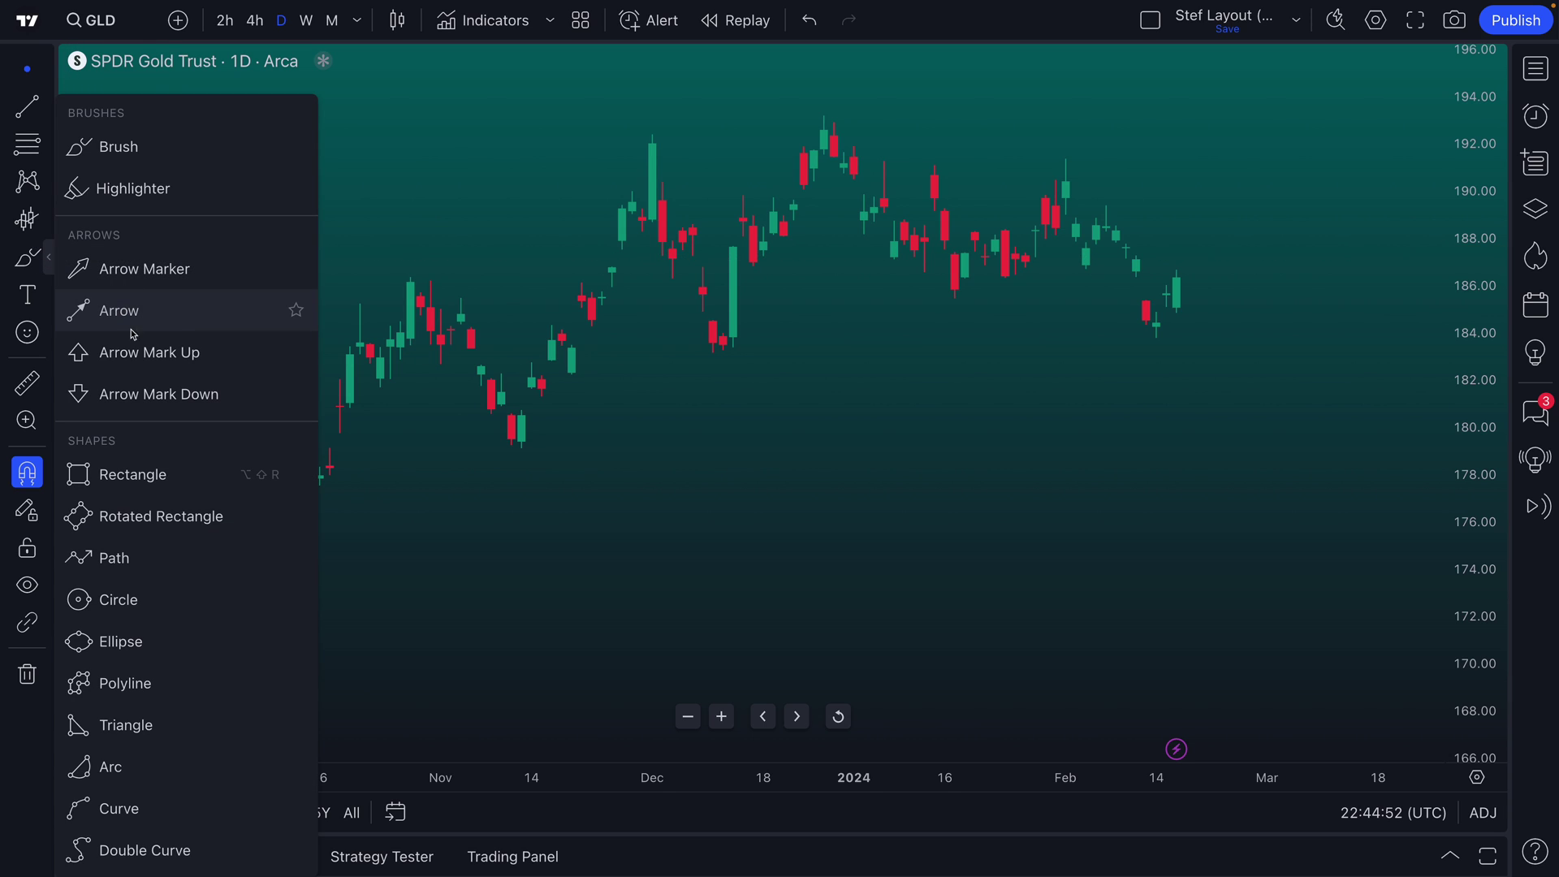
{"action": "left_click", "coordinate": [144, 352]}
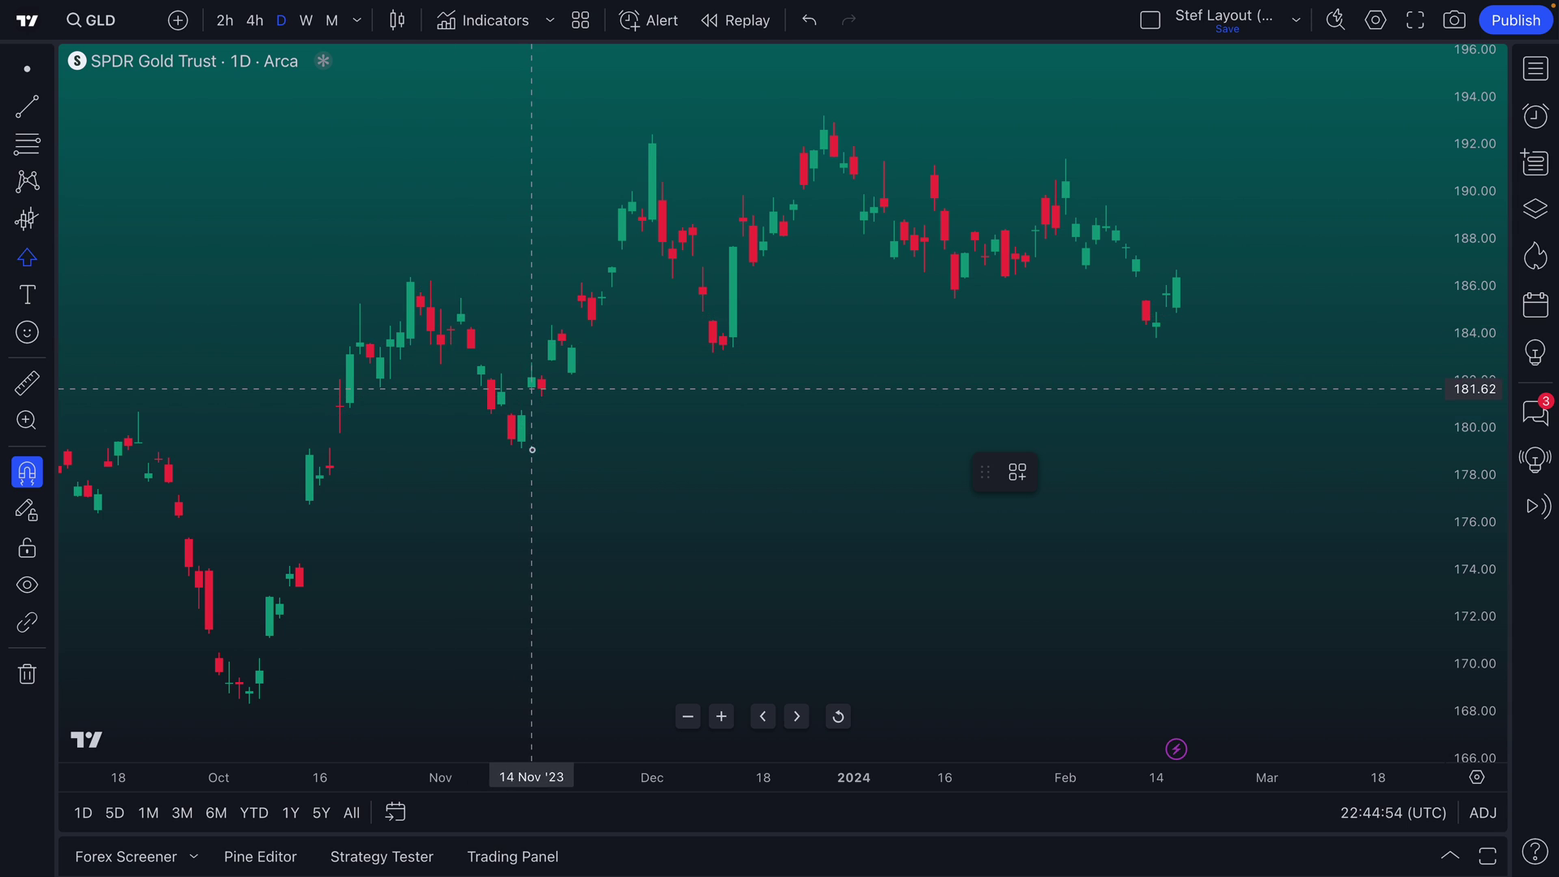
{"action": "left_click", "coordinate": [49, 264]}
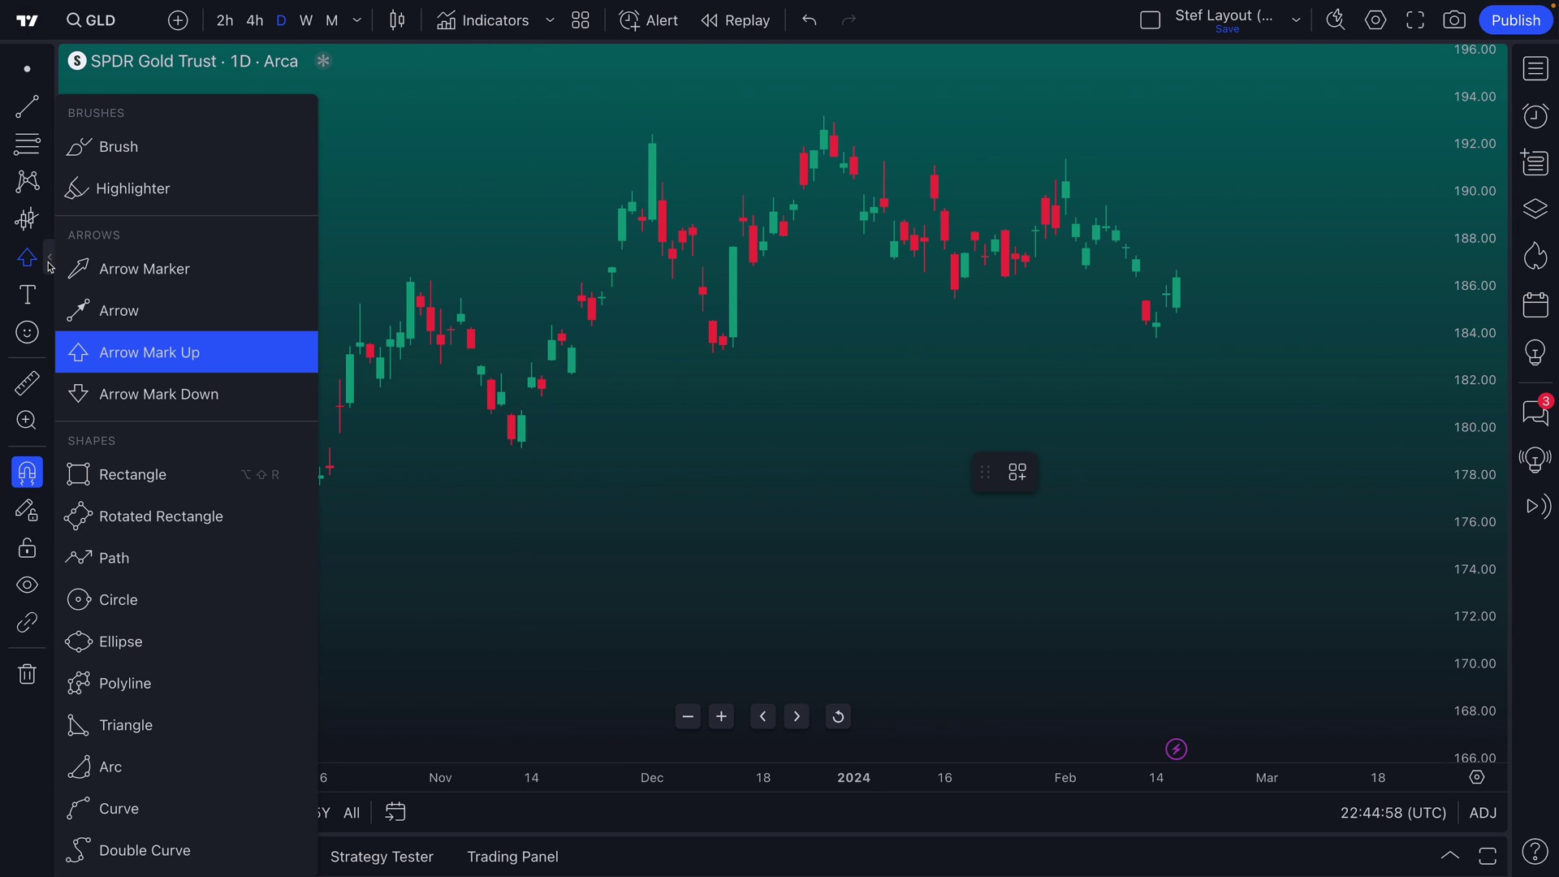
{"action": "left_click", "coordinate": [163, 394]}
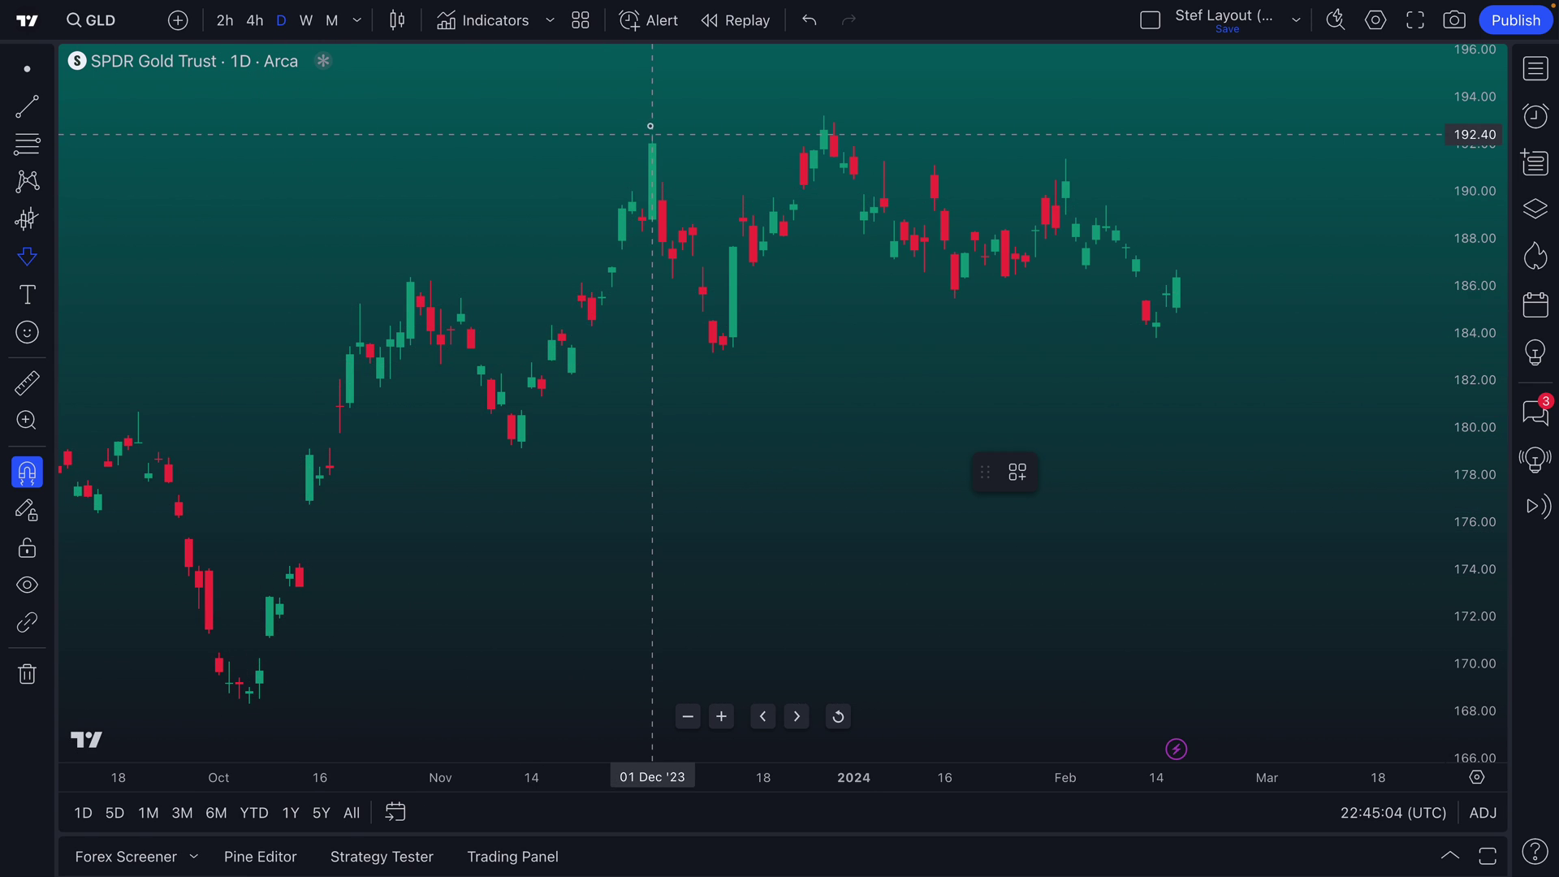
{"action": "left_click", "coordinate": [824, 116]}
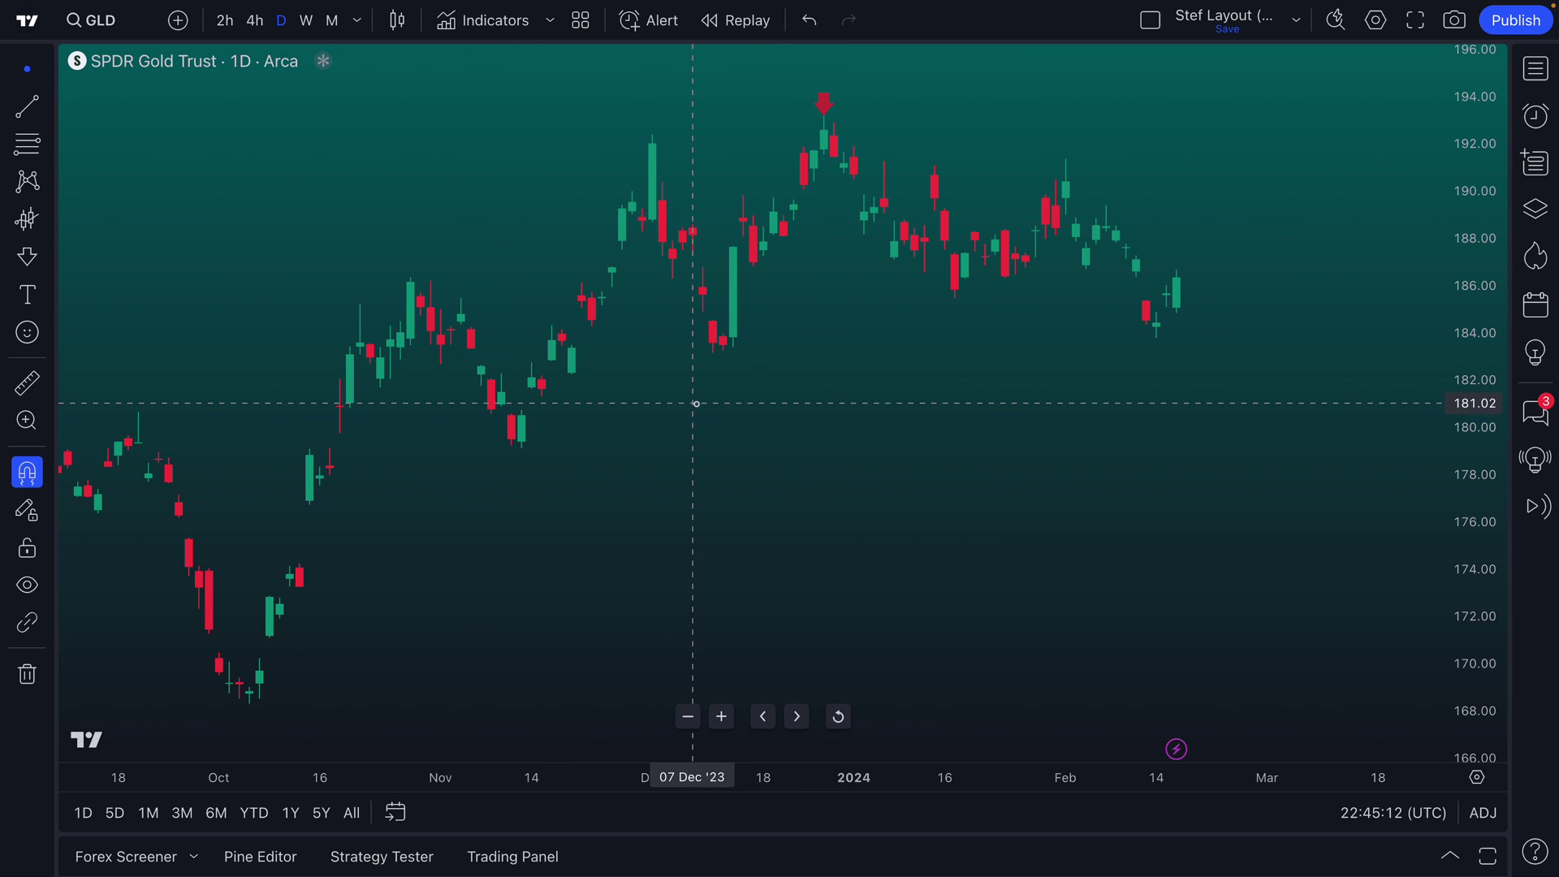
{"action": "left_click", "coordinate": [27, 256]}
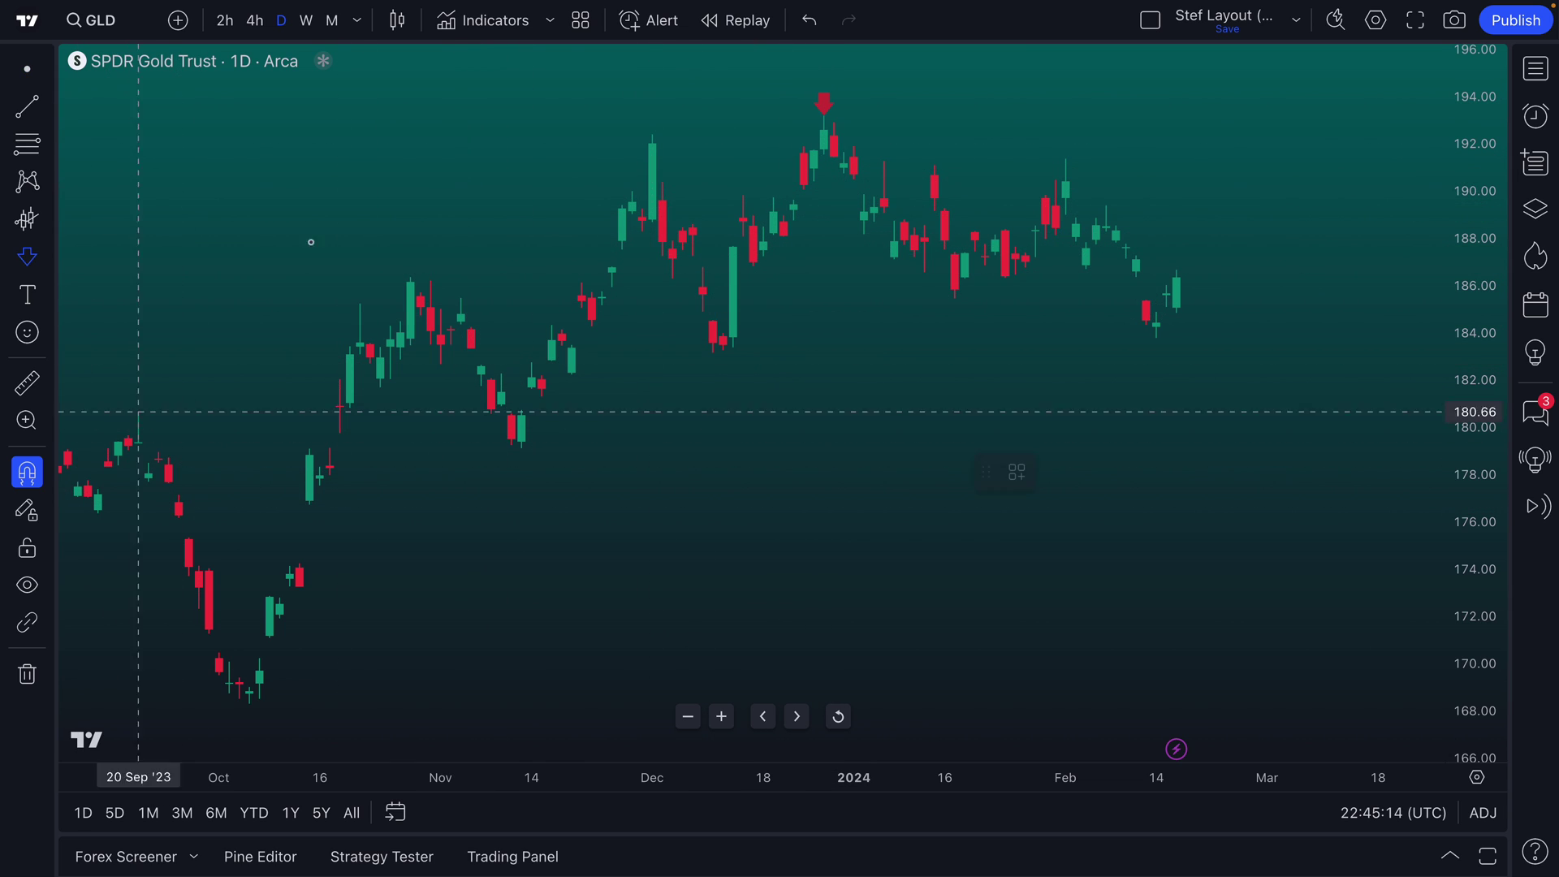
{"action": "left_click", "coordinate": [654, 134]}
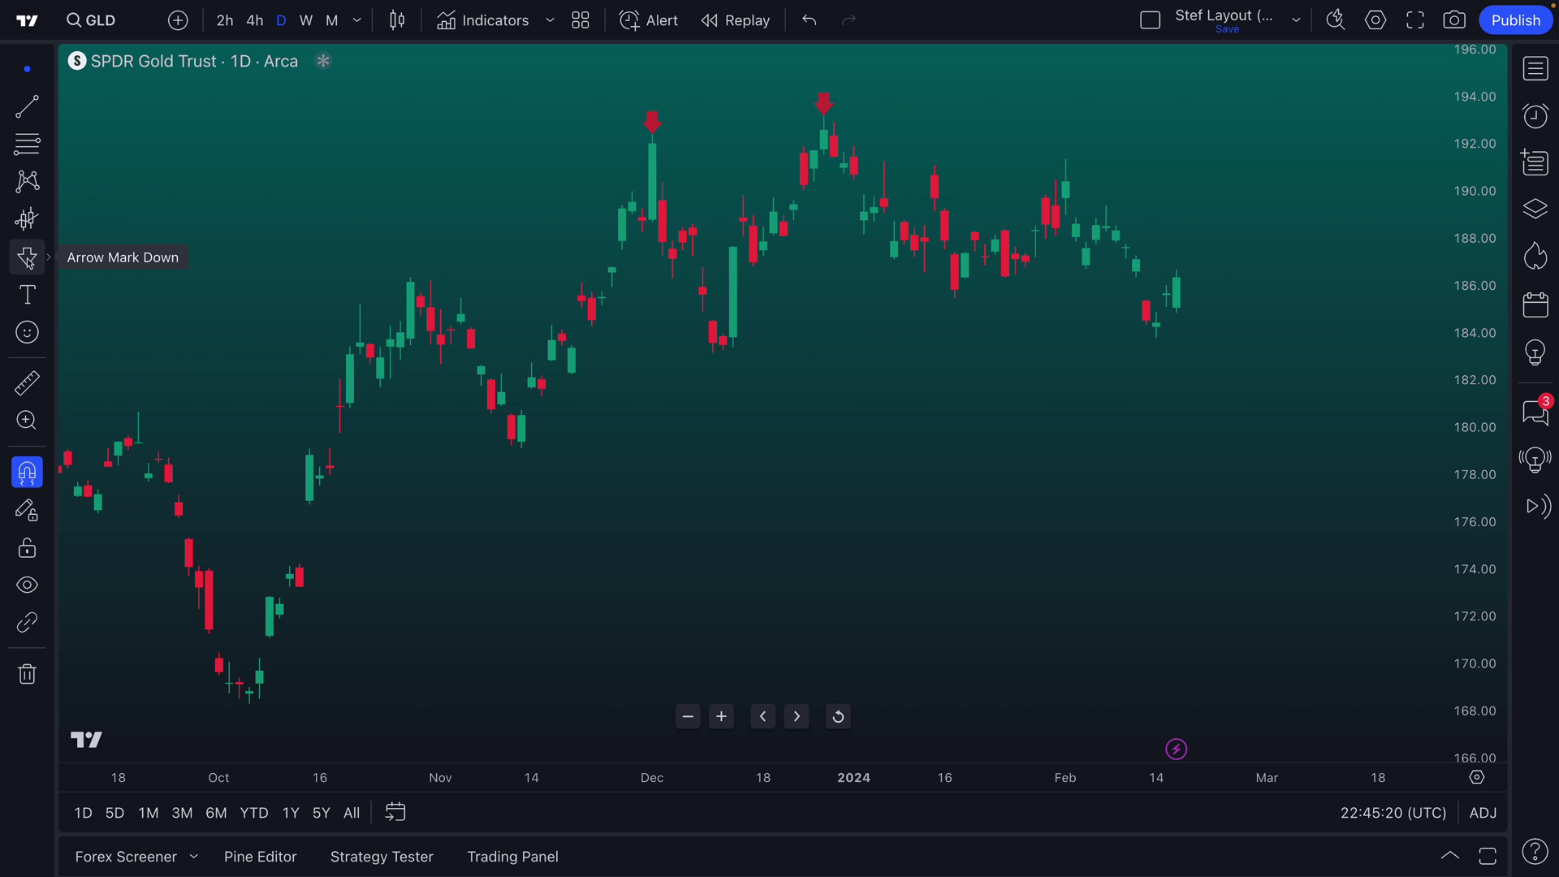
Draw a trend line from the 27 Dec '23 high at 193.18 to the 01 Feb '24 high at 191.36
{"action": "left_click", "coordinate": [29, 112]}
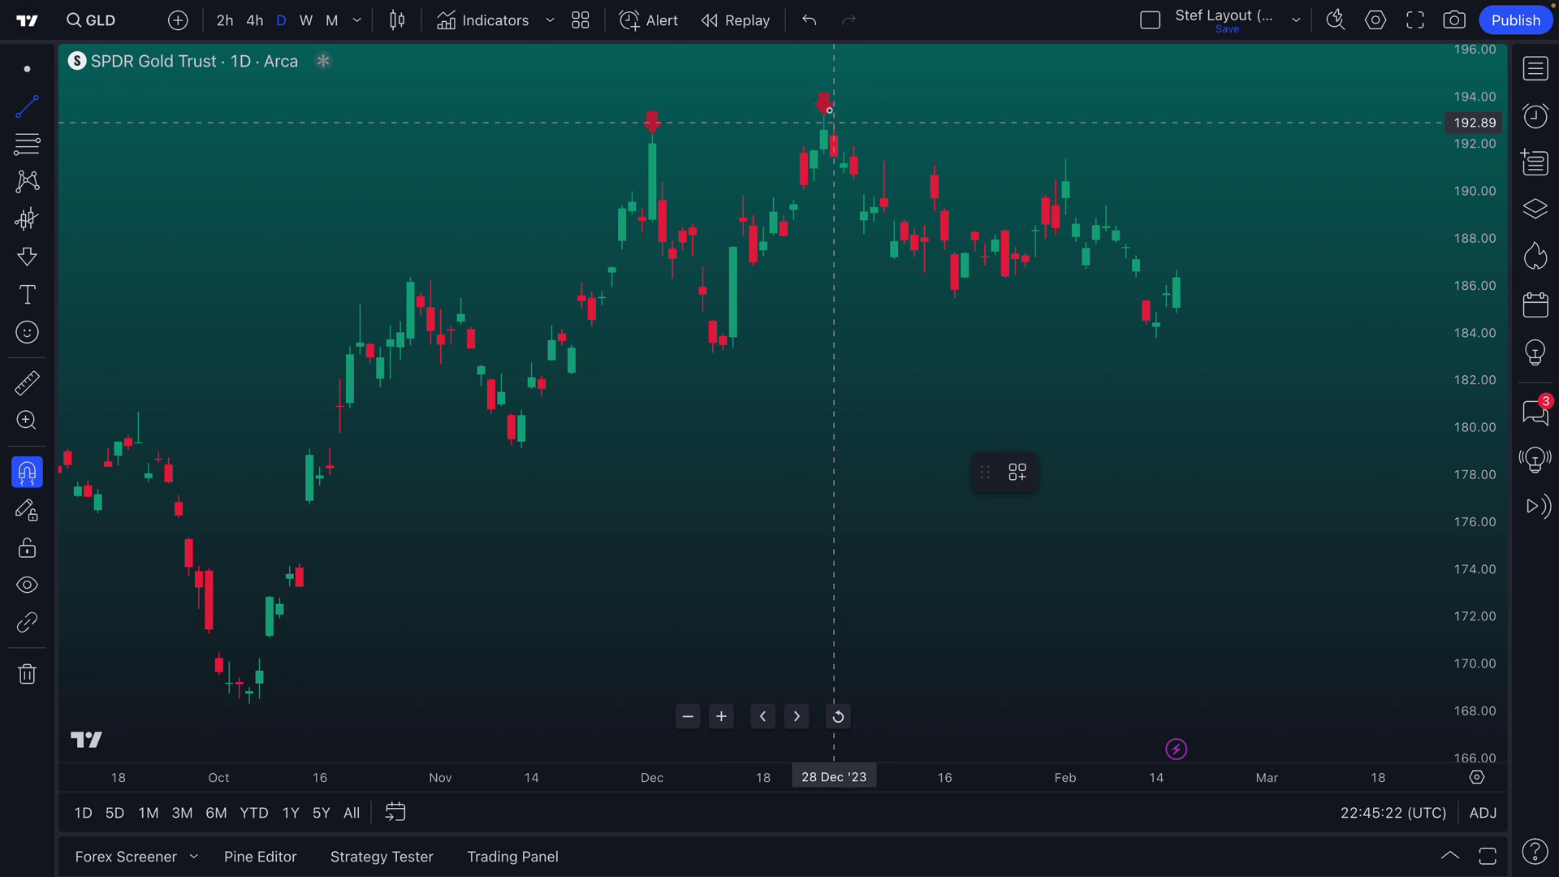
{"action": "left_click", "coordinate": [824, 118]}
{"action": "left_click", "coordinate": [1065, 159]}
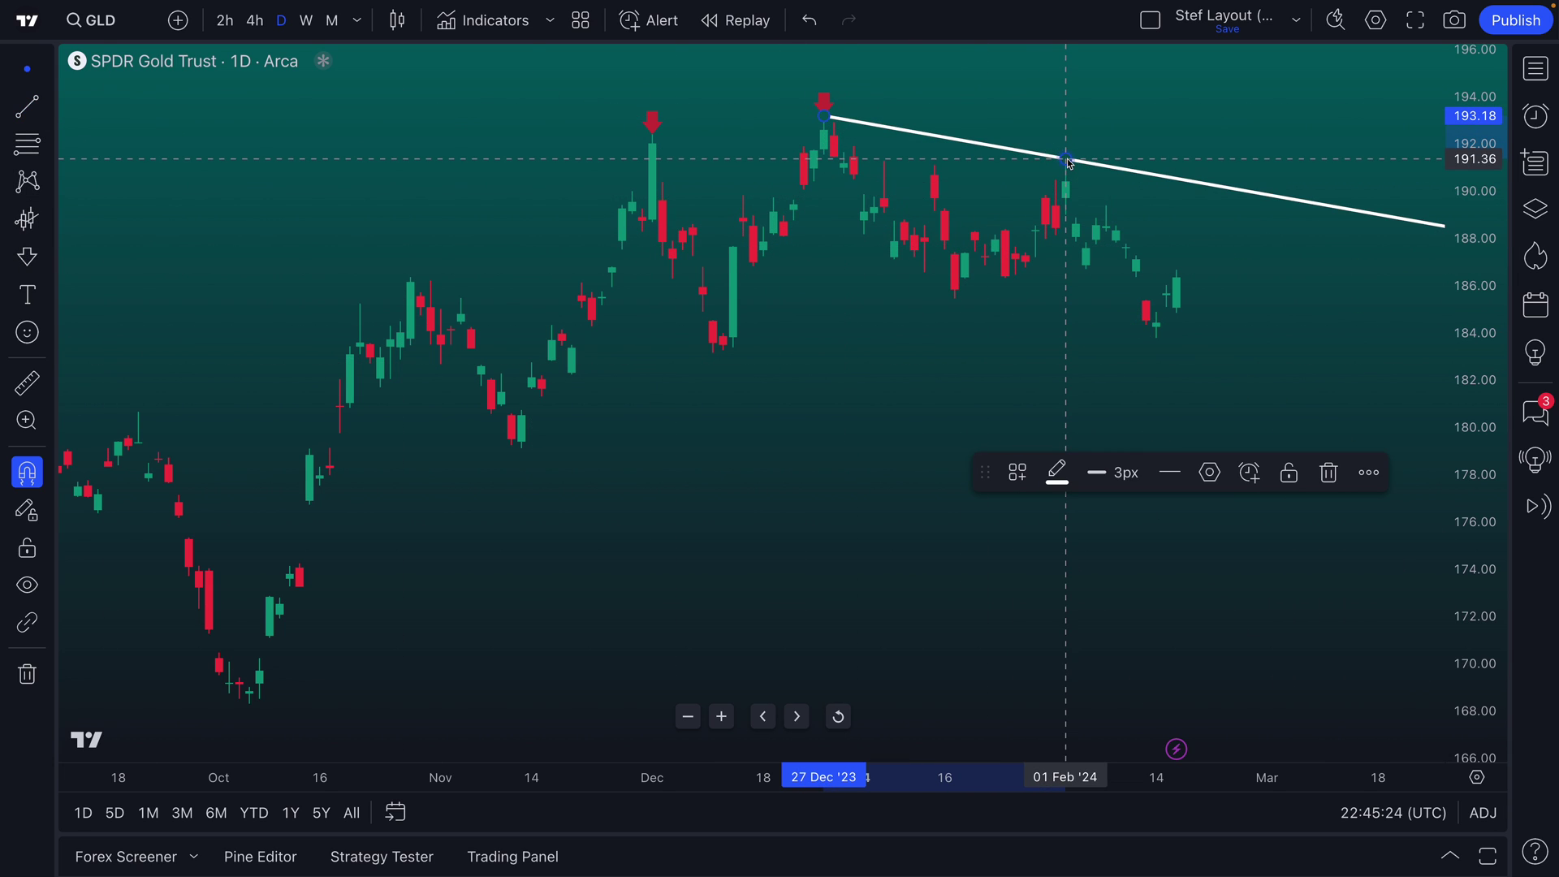
{"action": "left_click", "coordinate": [1012, 181]}
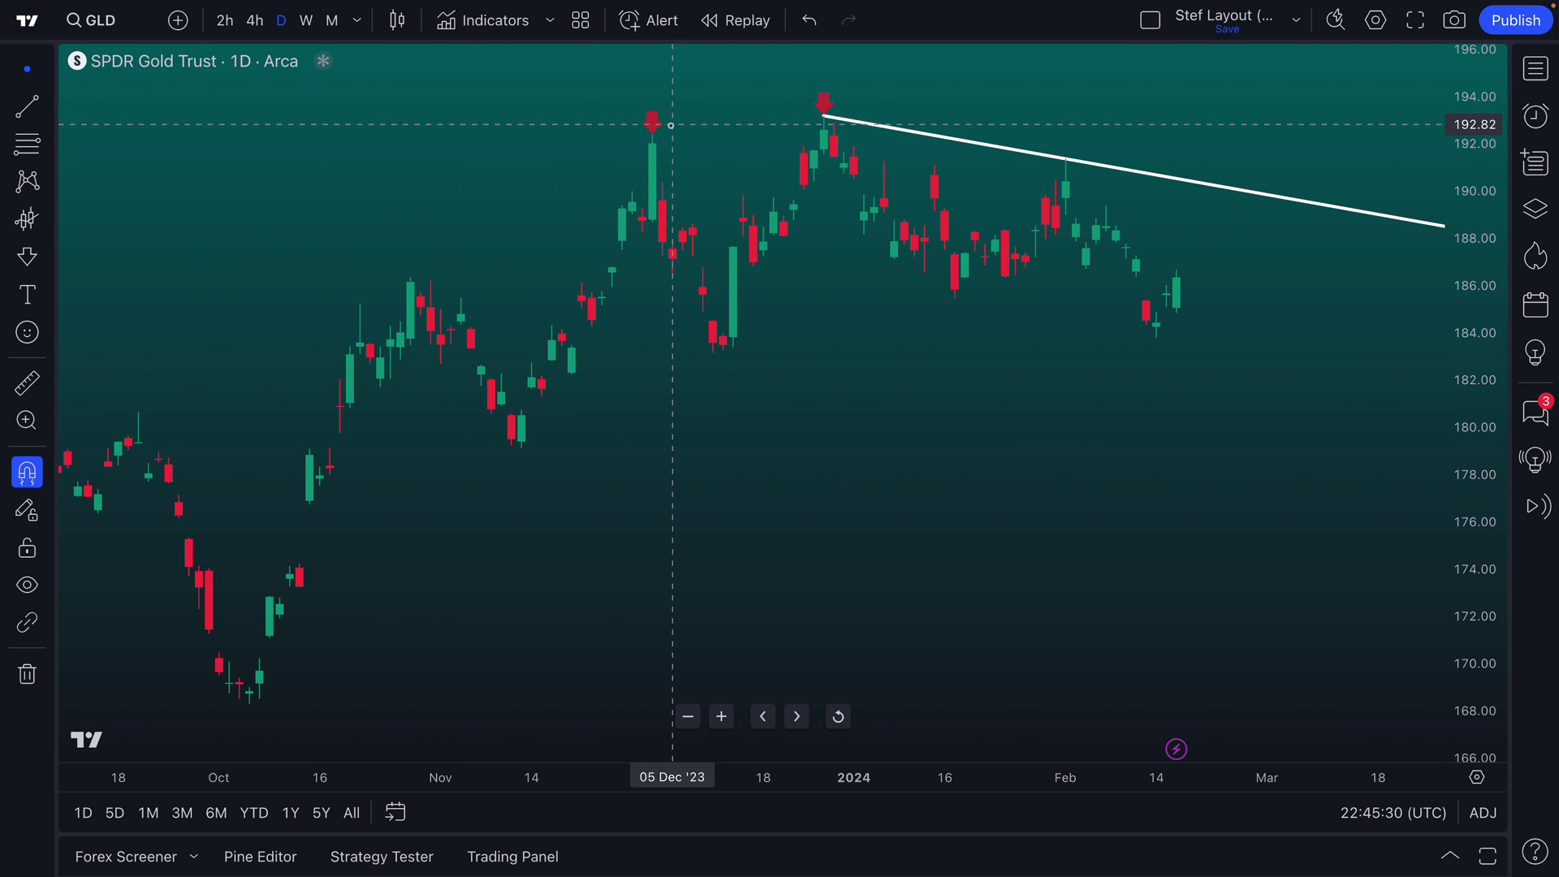
{"action": "scroll", "coordinate": [692, 415], "scroll_direction": "down", "scroll_amount": 1}
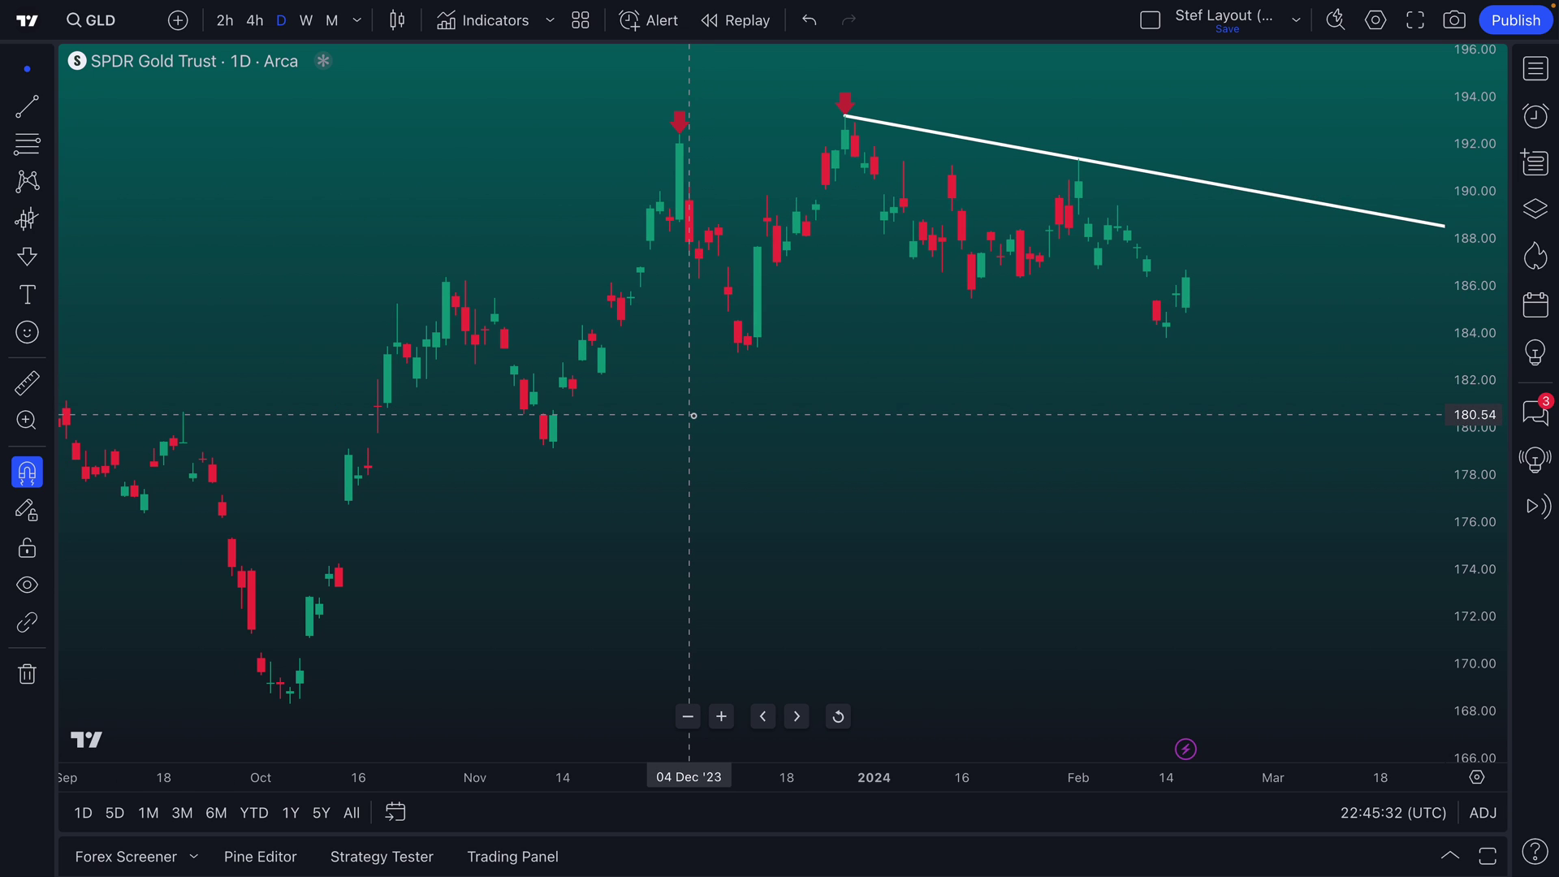
{"action": "scroll", "coordinate": [692, 415], "scroll_direction": "up", "scroll_amount": 3}
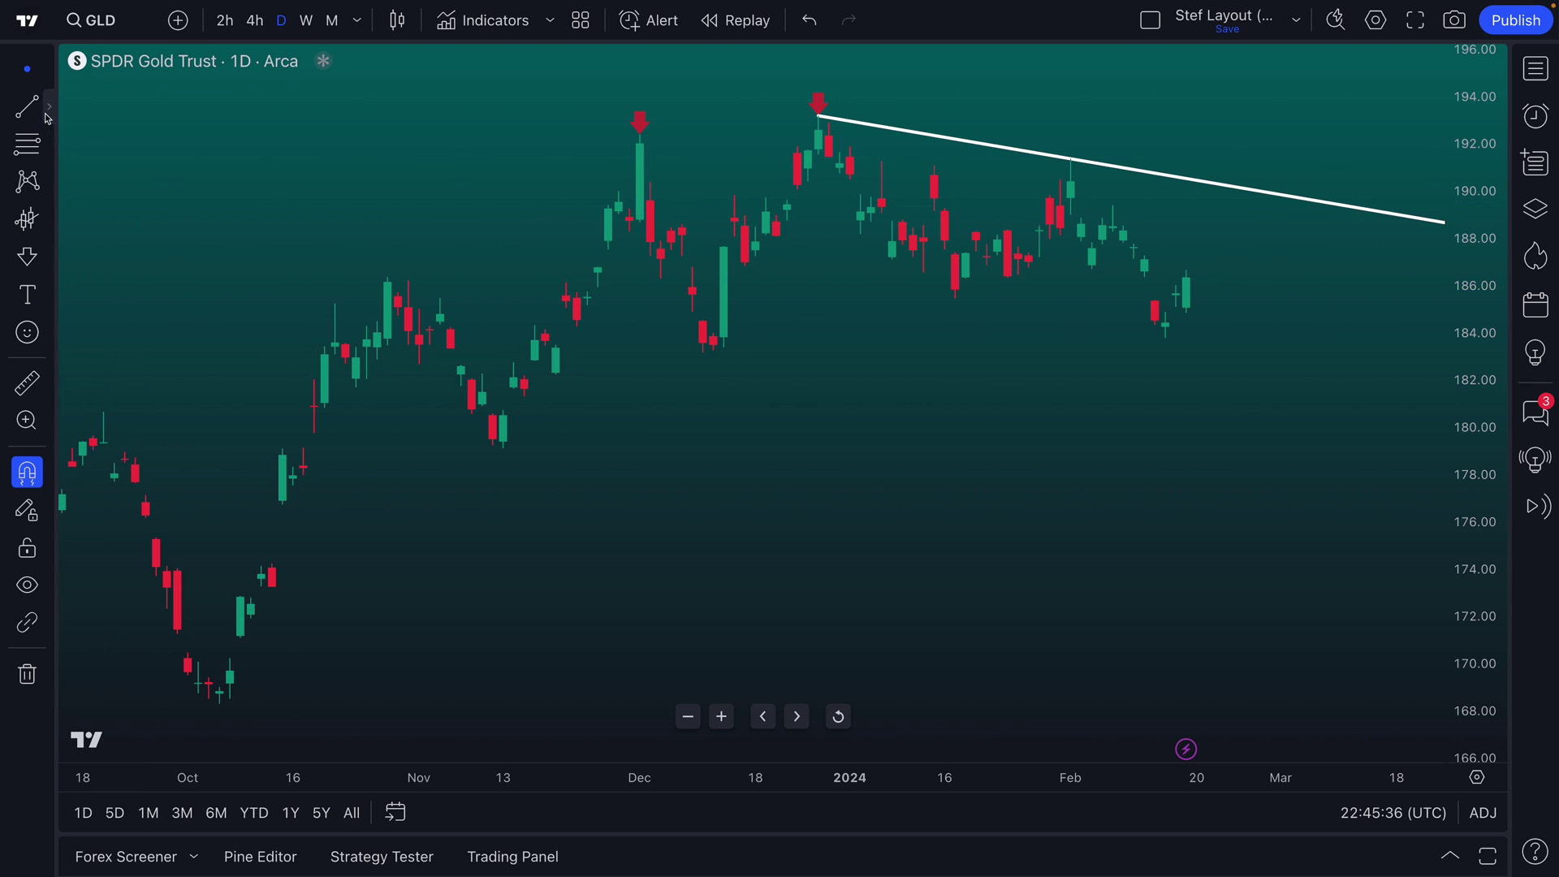
{"action": "left_click", "coordinate": [53, 149]}
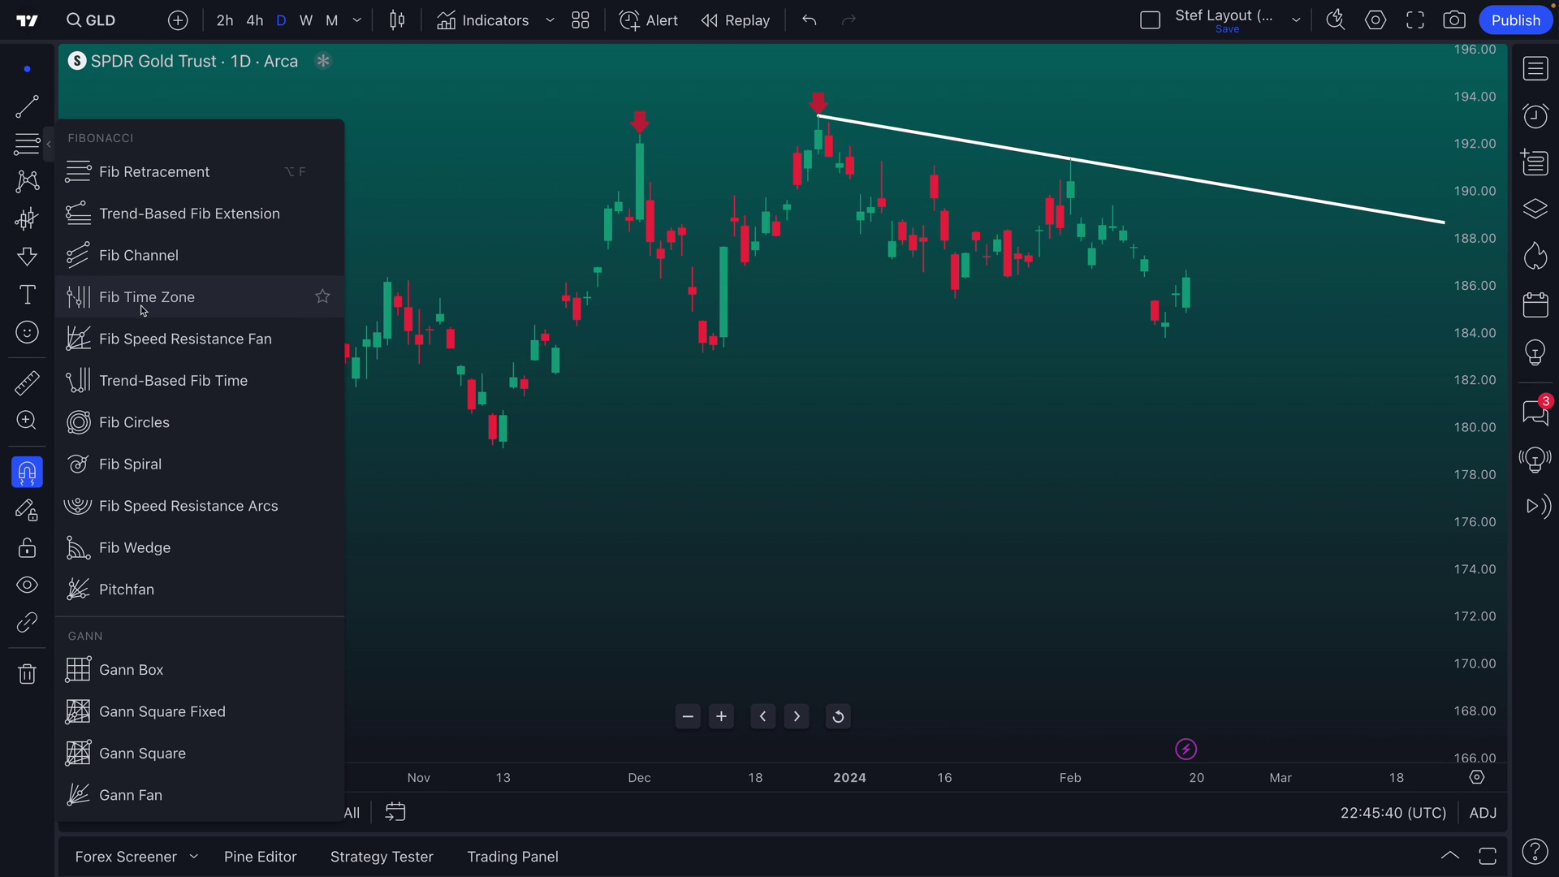
{"action": "left_click", "coordinate": [48, 144]}
Switch the snapping mode to Weak Magnet and back to Strong Magnet
{"action": "left_click", "coordinate": [49, 472]}
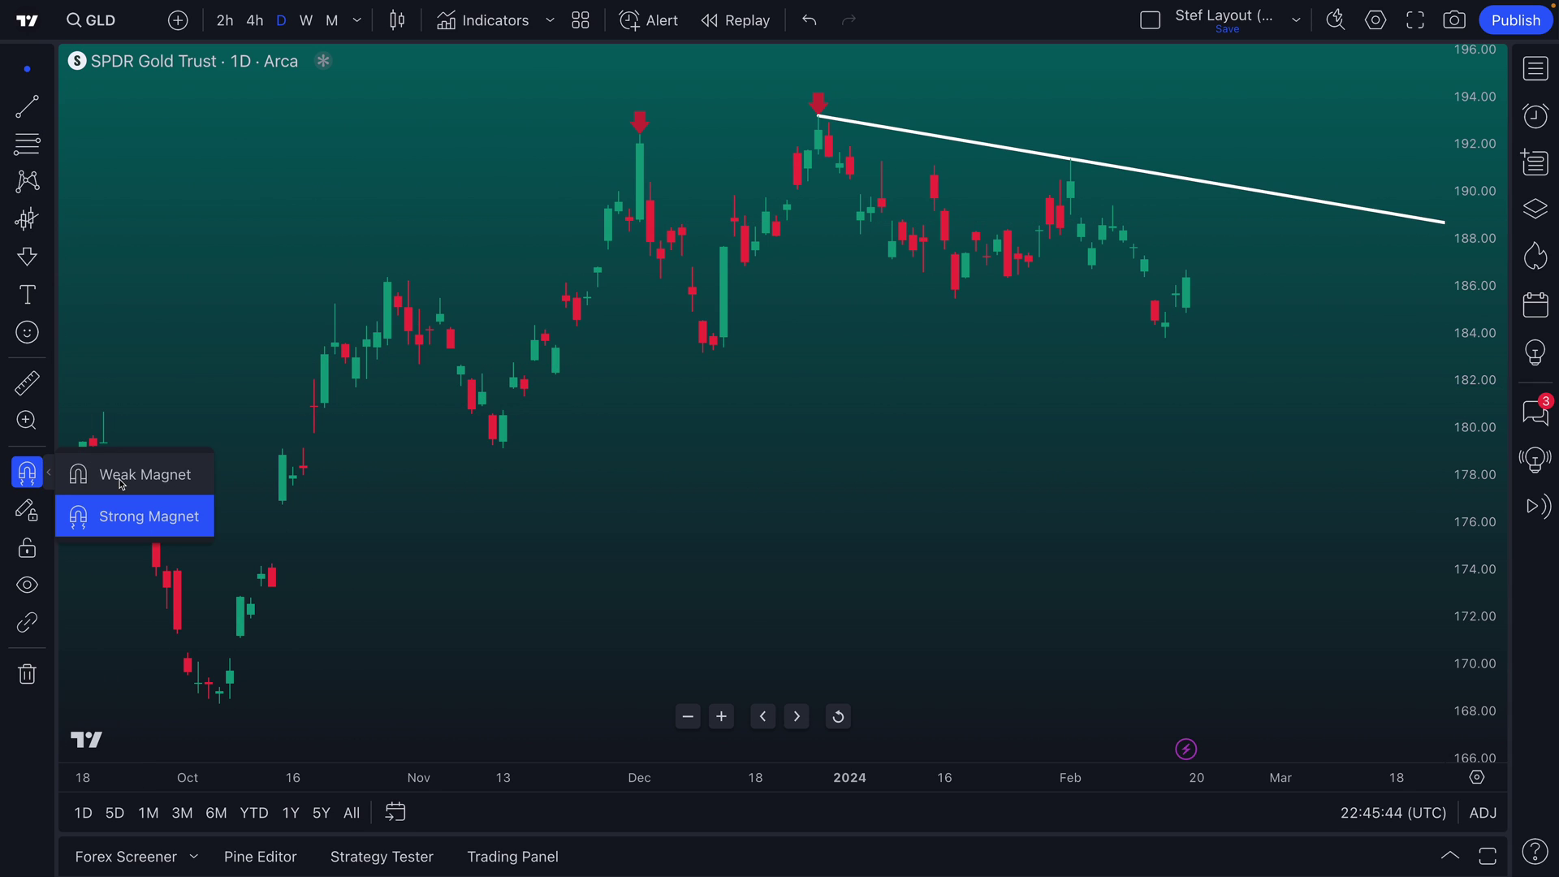
{"action": "left_click", "coordinate": [120, 476]}
{"action": "left_click", "coordinate": [49, 472]}
{"action": "left_click", "coordinate": [104, 512]}
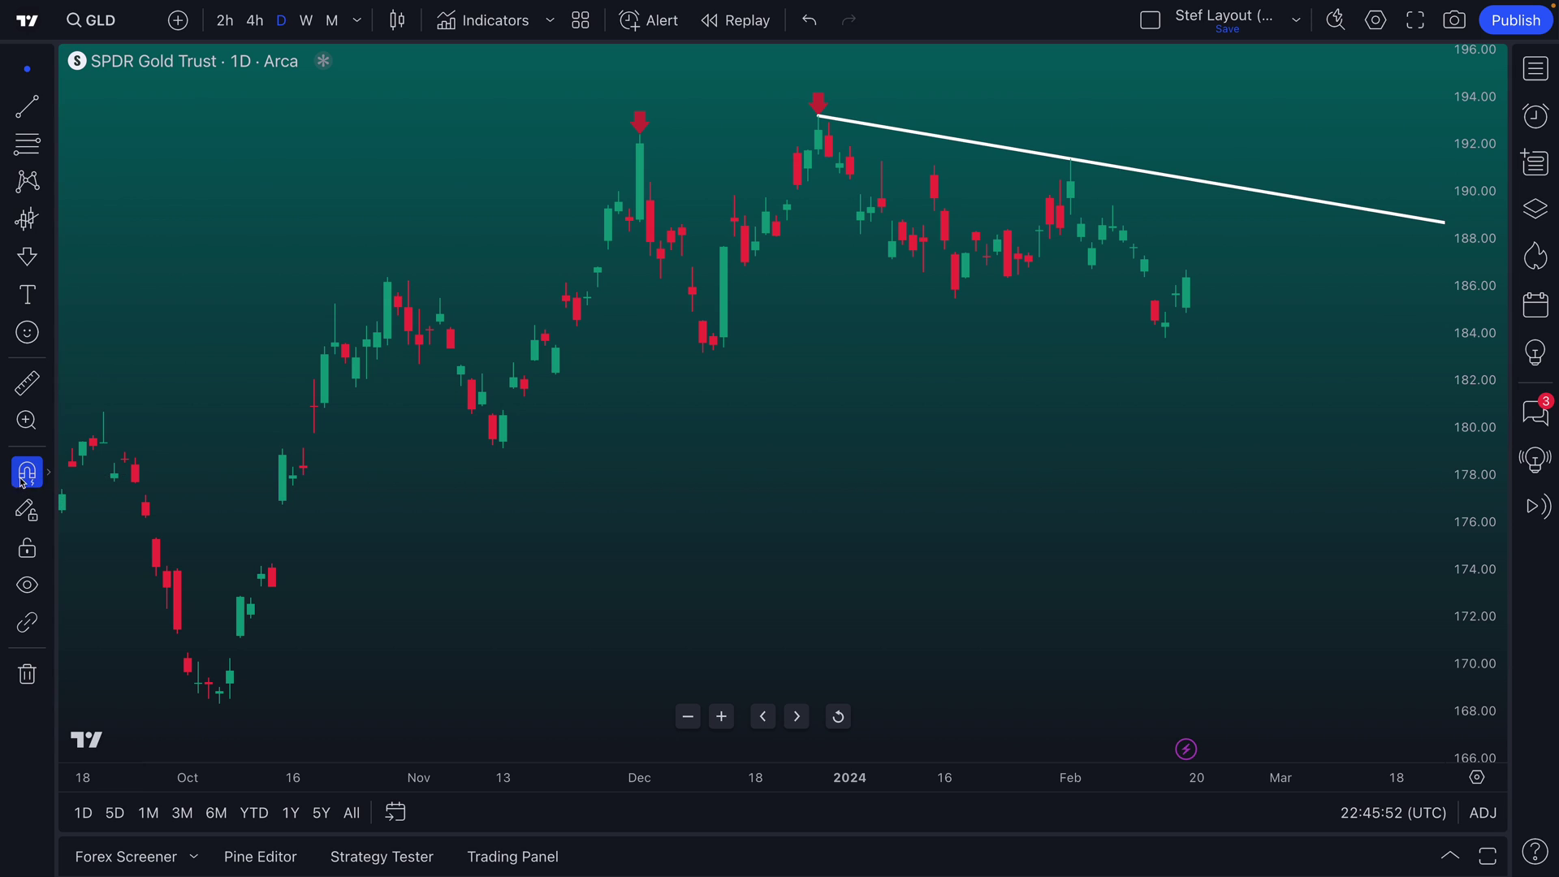
With Strong Magnet on, draw a freehand brush stroke beneath the candles from mid-December to mid-February and delete it
{"action": "left_click", "coordinate": [48, 297]}
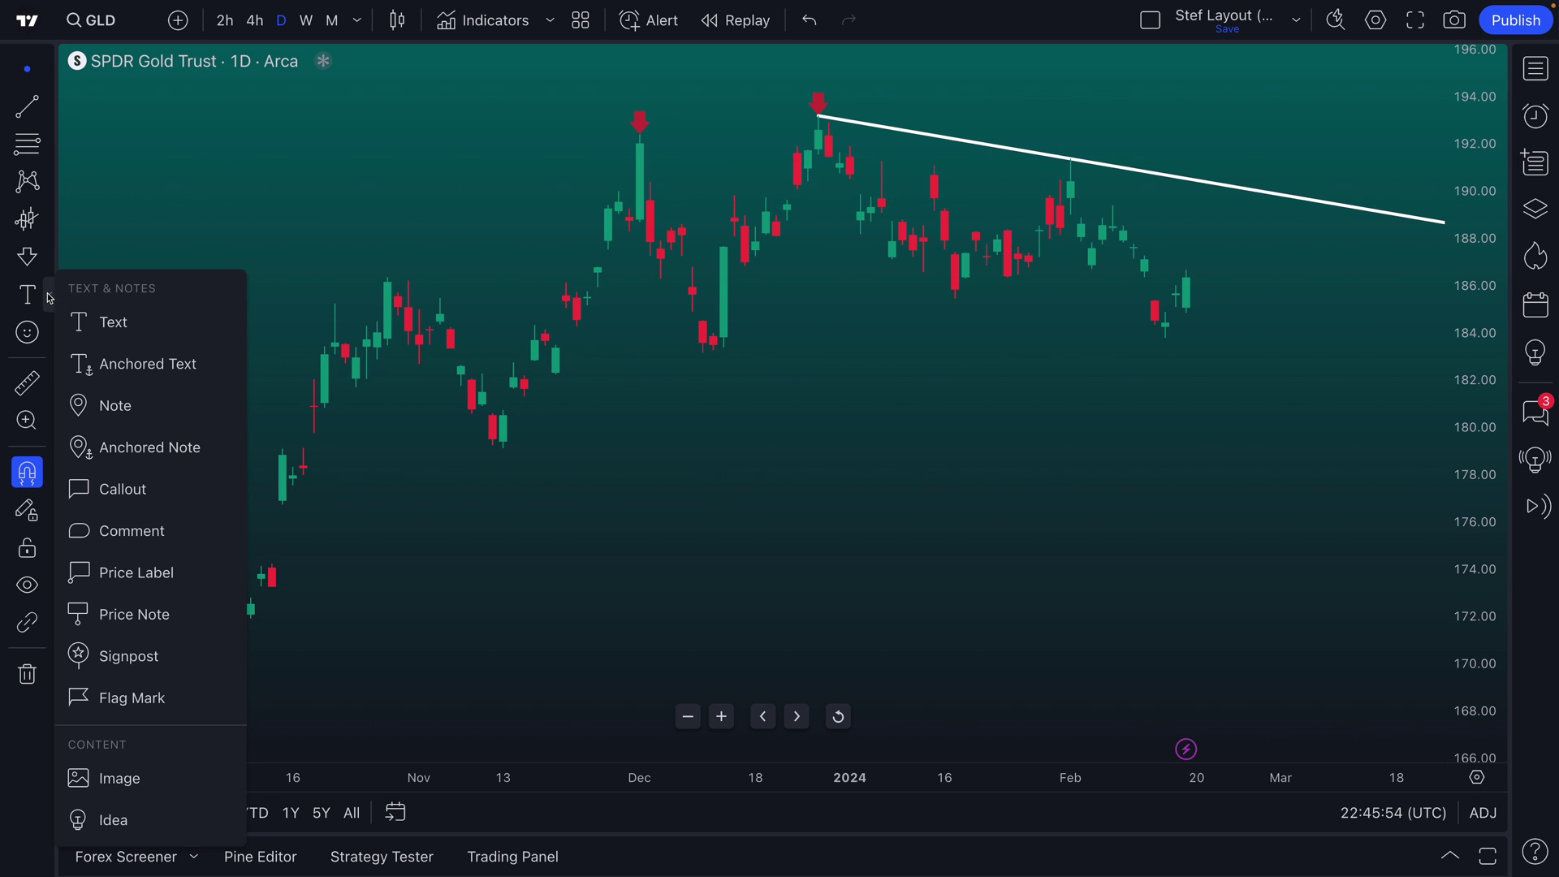
{"action": "left_click", "coordinate": [48, 262]}
{"action": "left_click", "coordinate": [102, 146]}
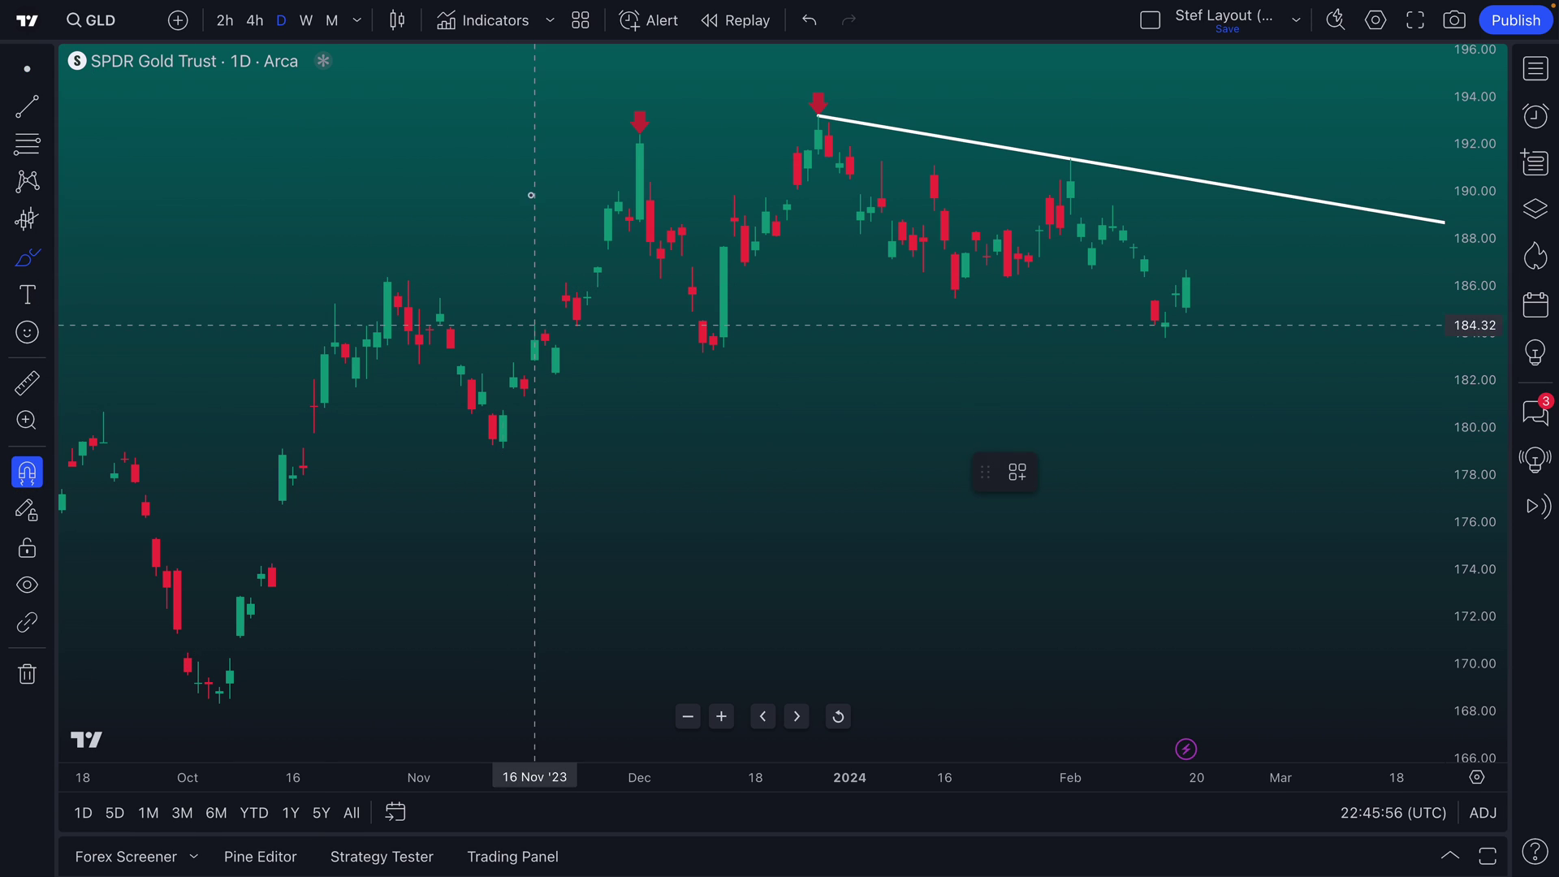
{"action": "mouse_move", "coordinate": [714, 338]}
{"action": "left_mouse_down"}
{"action": "mouse_move", "coordinate": [703, 355]}
{"action": "mouse_move", "coordinate": [738, 341]}
{"action": "mouse_move", "coordinate": [741, 310]}
{"action": "mouse_move", "coordinate": [803, 234]}
{"action": "mouse_move", "coordinate": [1186, 338]}
{"action": "mouse_move", "coordinate": [1113, 344]}
{"action": "mouse_move", "coordinate": [1039, 323]}
{"action": "left_mouse_up"}
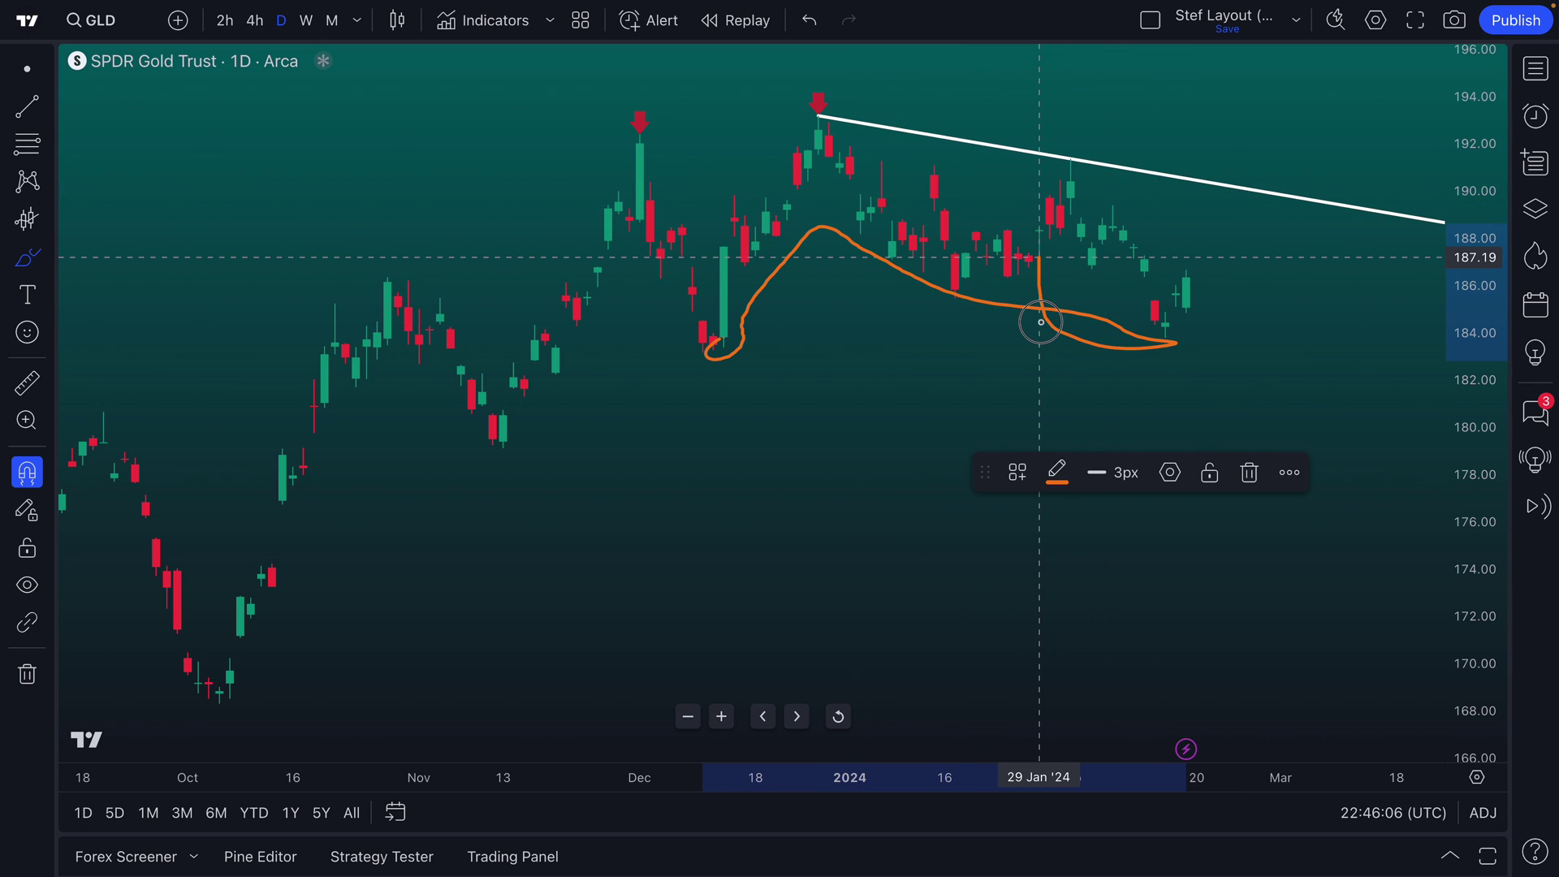
{"action": "key", "text": "Delete"}
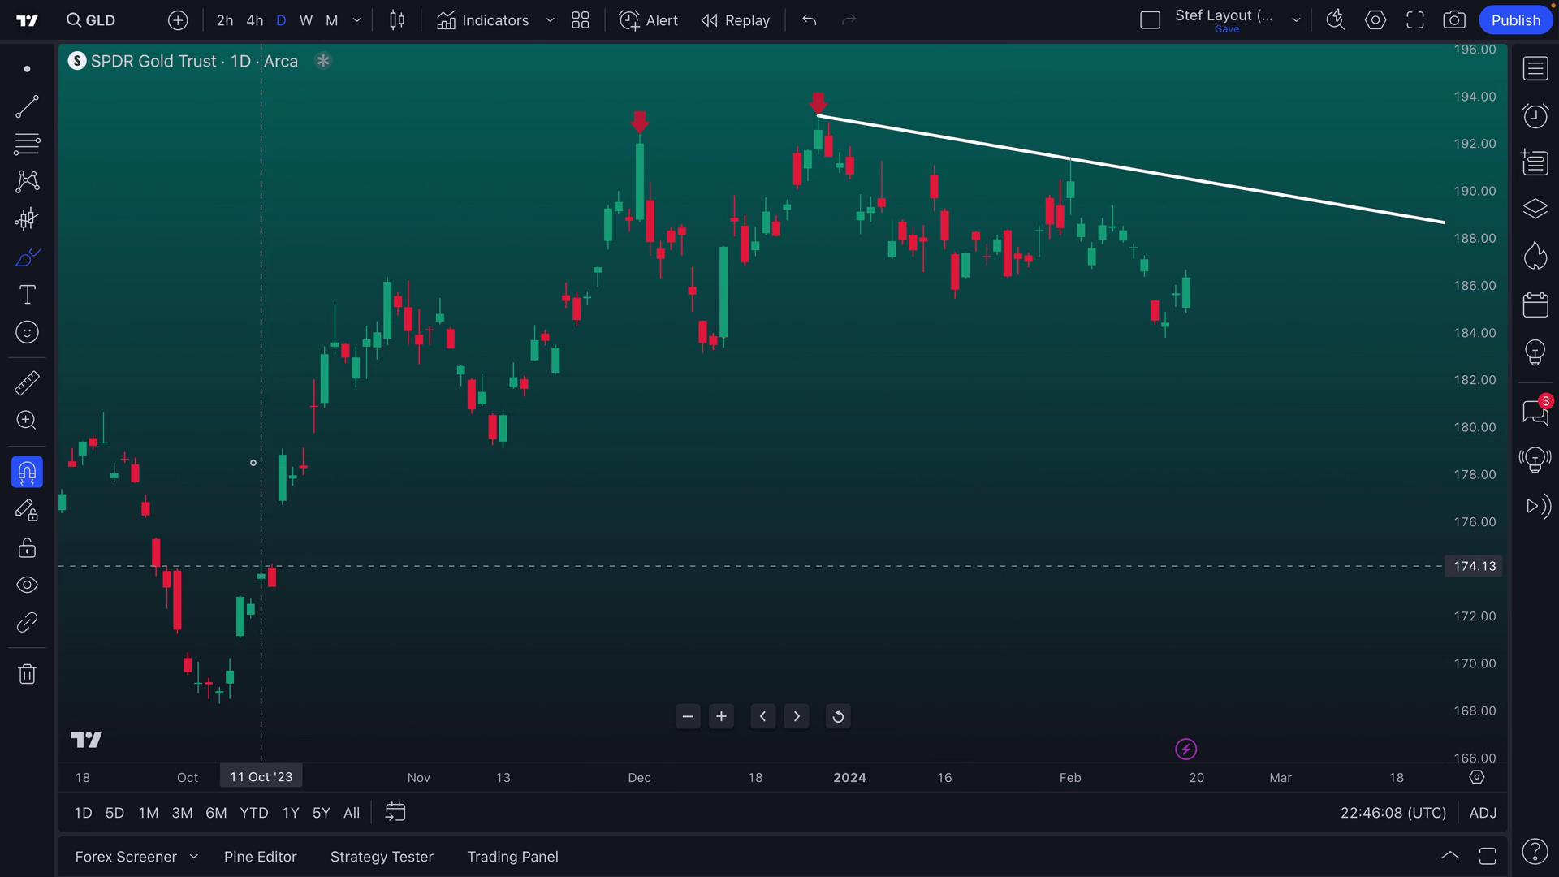
With the magnet off, draw two freehand brush circles below the candles and a short horizontal stroke under the mid-December low
{"action": "left_click", "coordinate": [50, 258]}
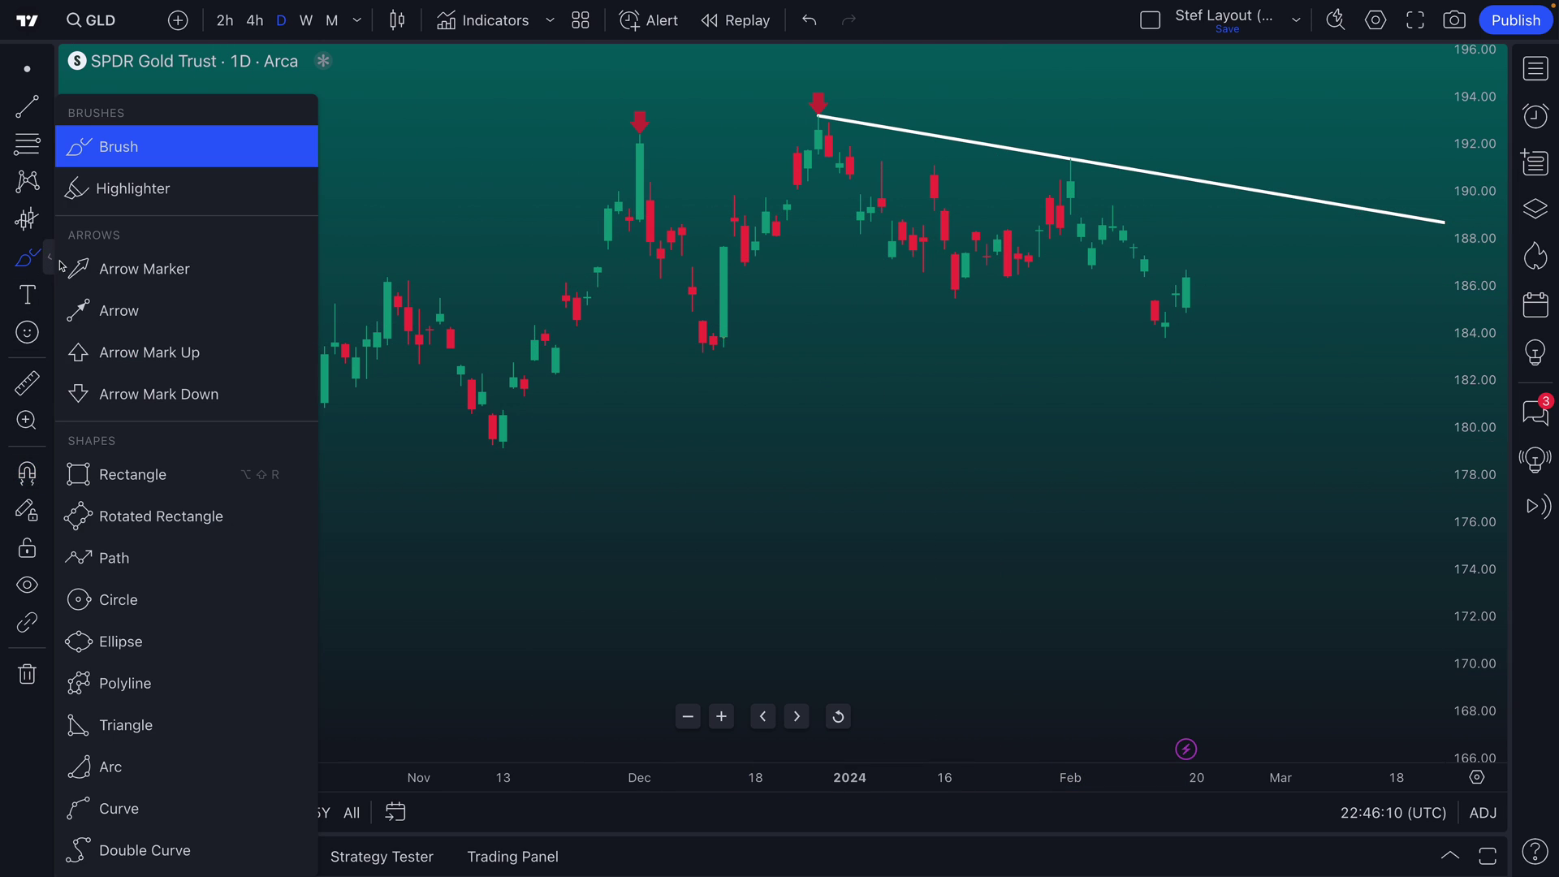
{"action": "left_click", "coordinate": [120, 144]}
{"action": "mouse_move", "coordinate": [903, 286]}
{"action": "left_mouse_down"}
{"action": "mouse_move", "coordinate": [853, 355]}
{"action": "mouse_move", "coordinate": [967, 334]}
{"action": "mouse_move", "coordinate": [912, 292]}
{"action": "left_mouse_up"}
{"action": "mouse_move", "coordinate": [656, 406]}
{"action": "left_mouse_down"}
{"action": "mouse_move", "coordinate": [553, 459]}
{"action": "mouse_move", "coordinate": [666, 395]}
{"action": "mouse_move", "coordinate": [679, 352]}
{"action": "mouse_move", "coordinate": [609, 355]}
{"action": "left_mouse_up"}
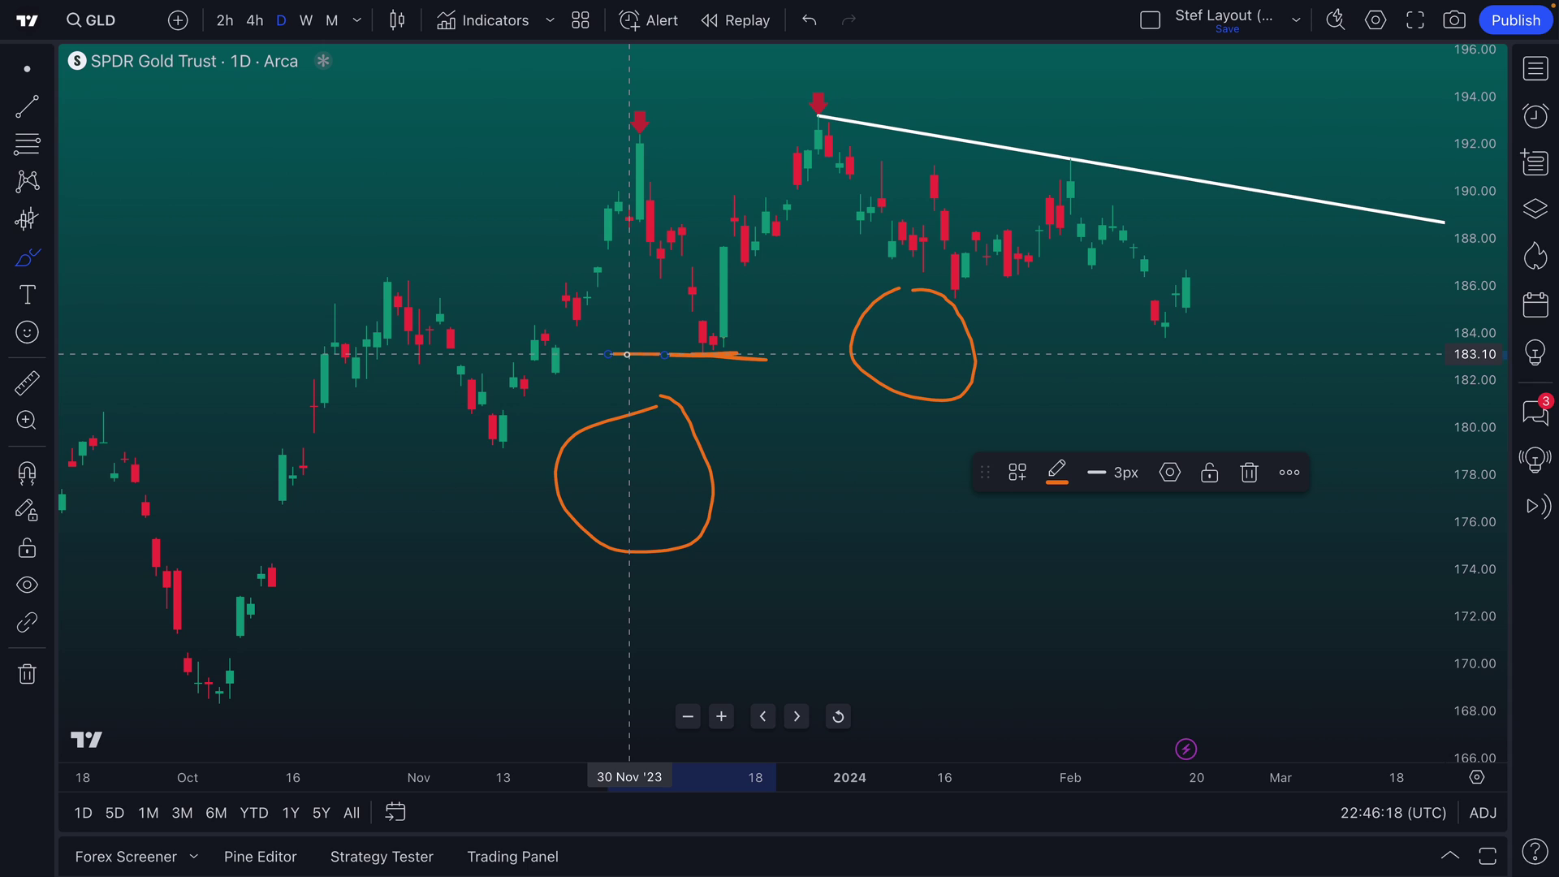
Undo the two brush circles and the horizontal brush stroke
{"action": "key", "text": "ctrl+z"}
{"action": "key", "text": "ctrl+z"}
{"action": "key", "text": "ctrl+z"}
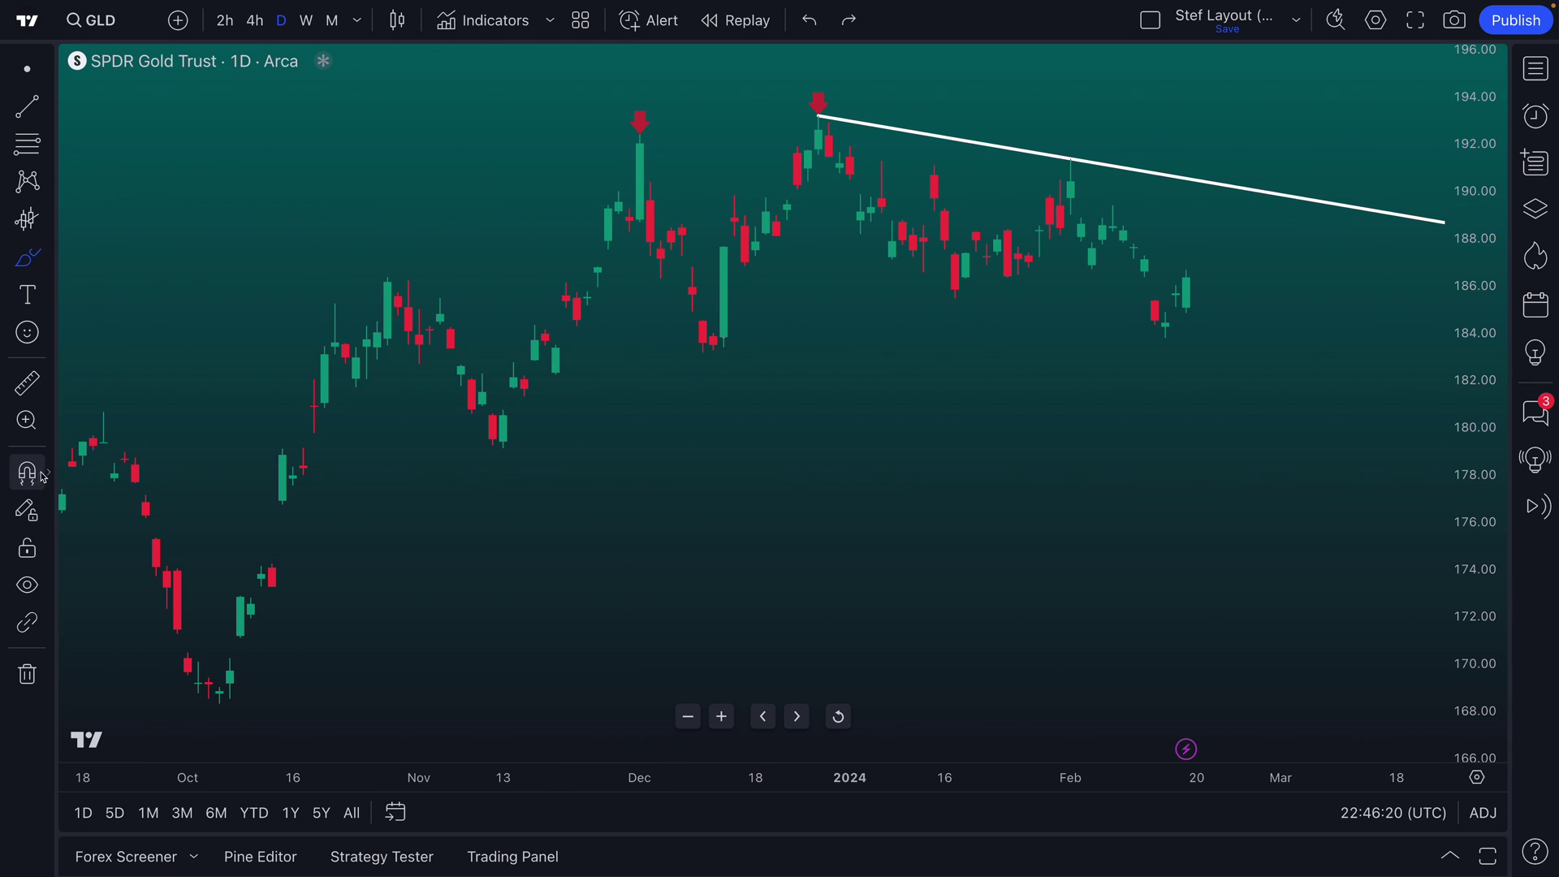
{"action": "left_click", "coordinate": [48, 474]}
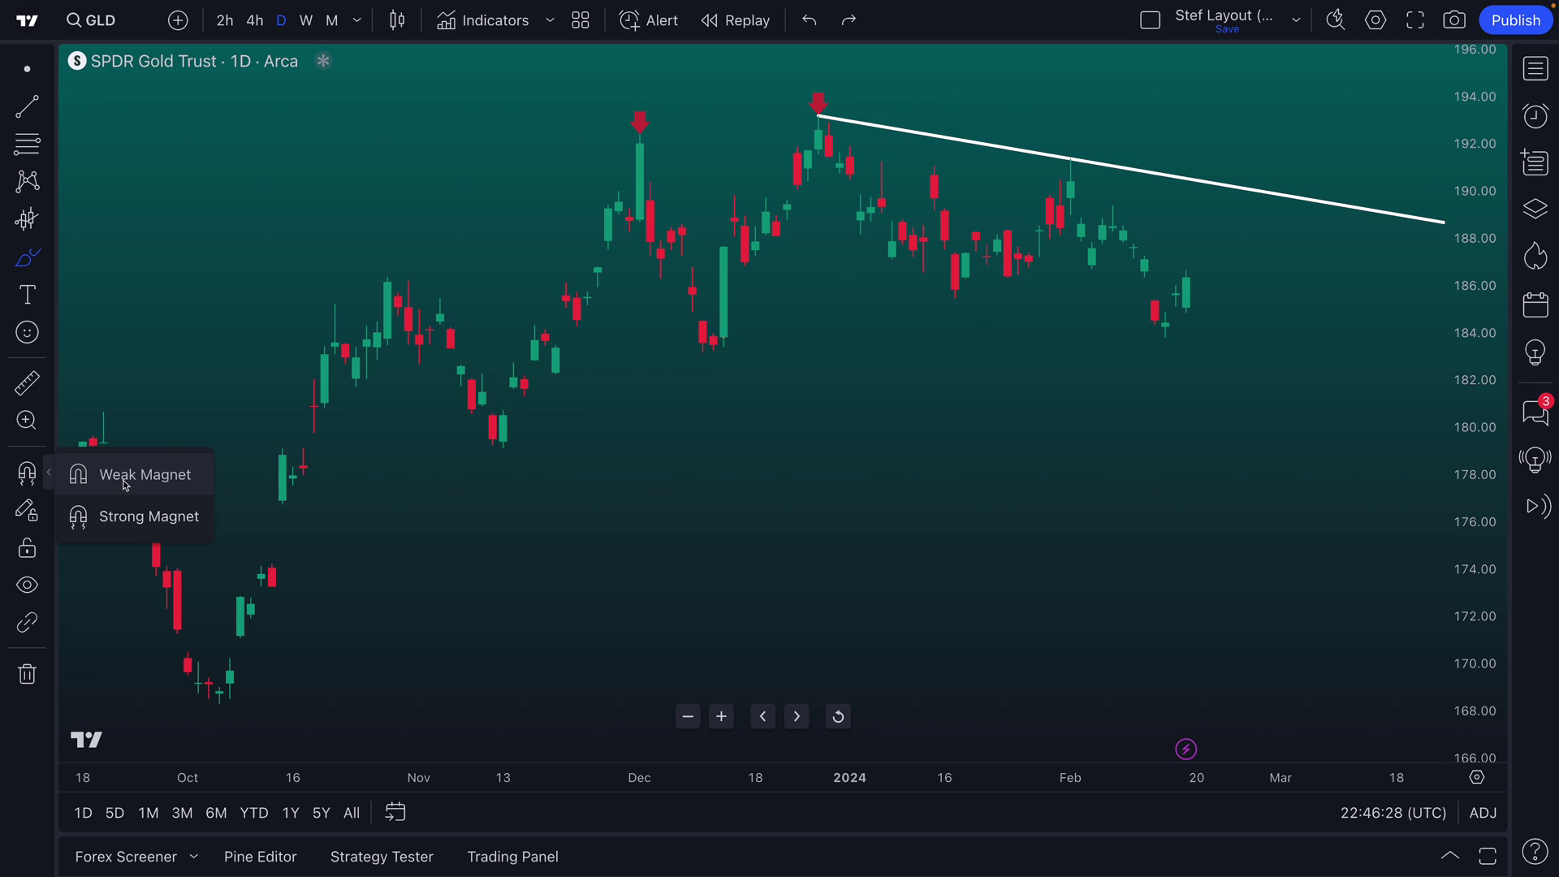
{"action": "left_click", "coordinate": [47, 119]}
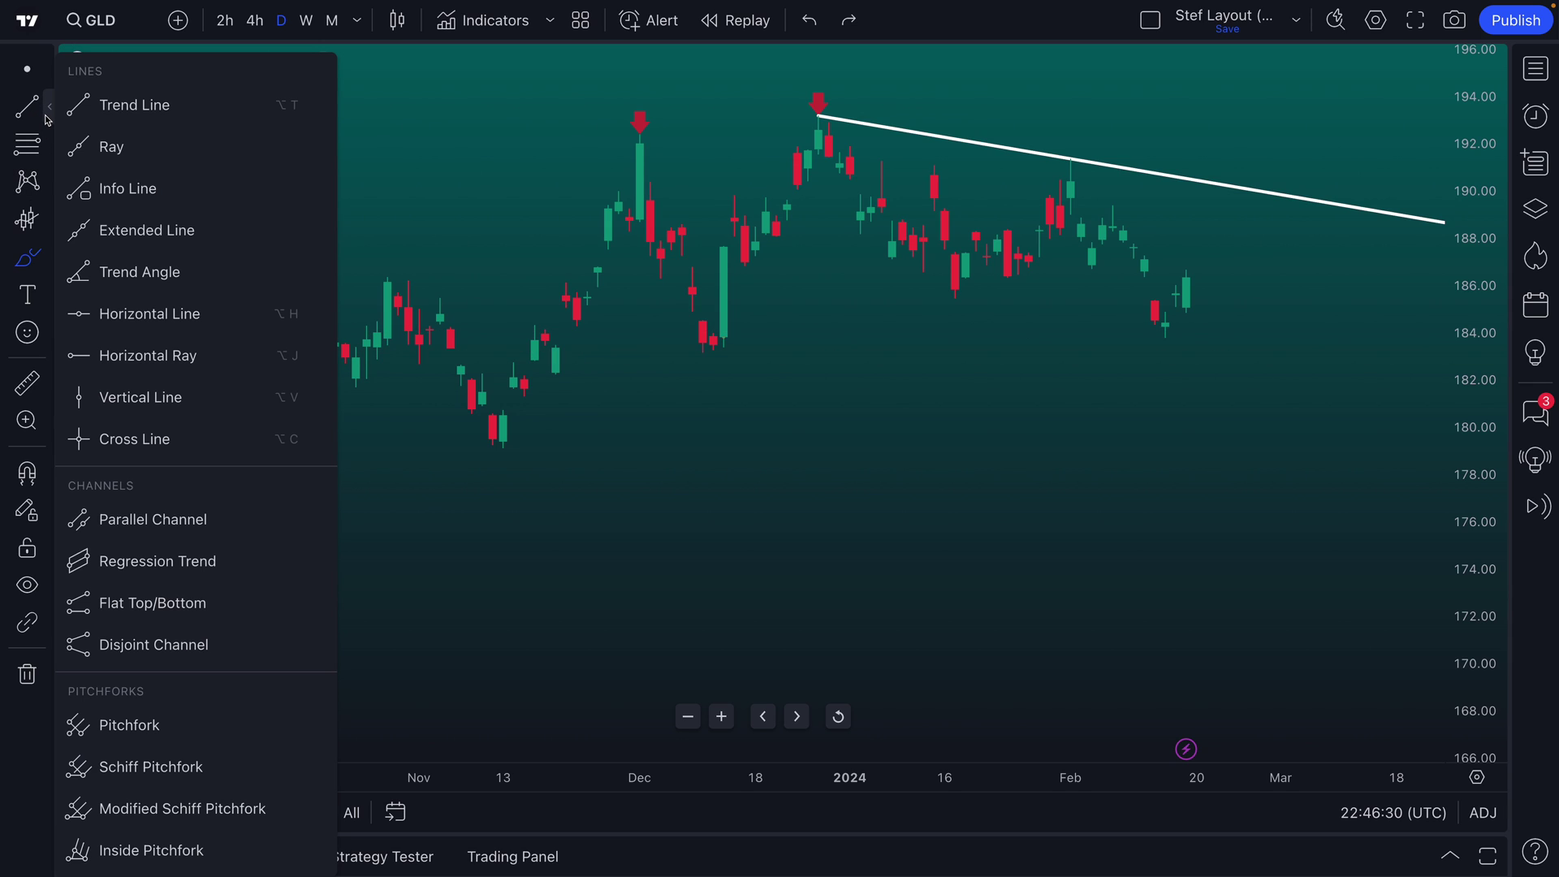
{"action": "left_click", "coordinate": [48, 119]}
With the magnet on, draw a Price Range from the 5 Oct '23 low at 168.30 to the 27 Oct '23 high at 186.36 and delete it
{"action": "left_click", "coordinate": [52, 227]}
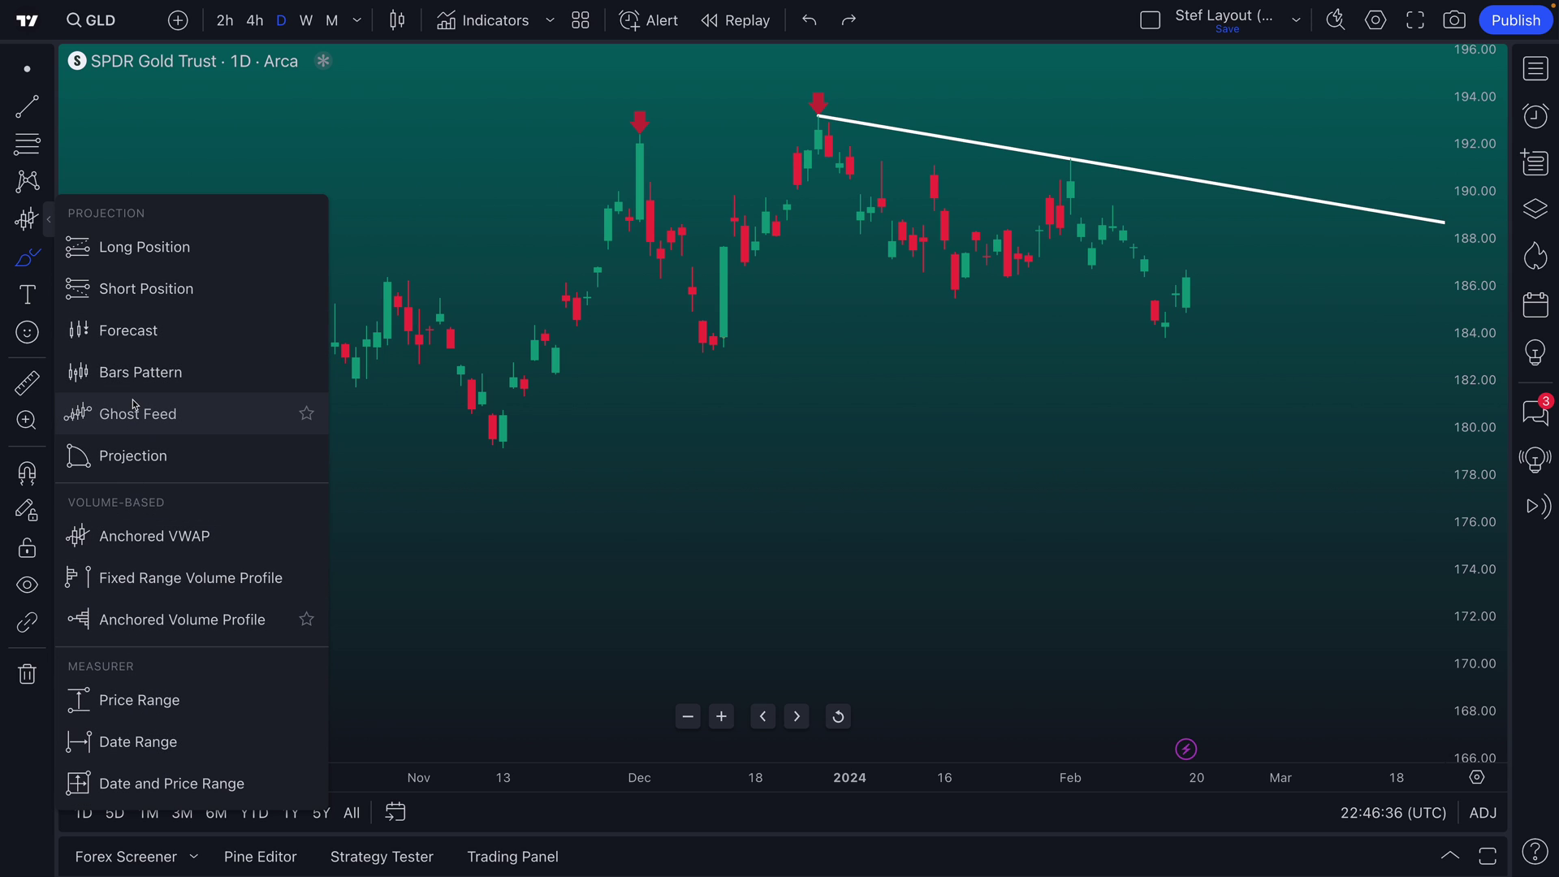
{"action": "left_click", "coordinate": [147, 703]}
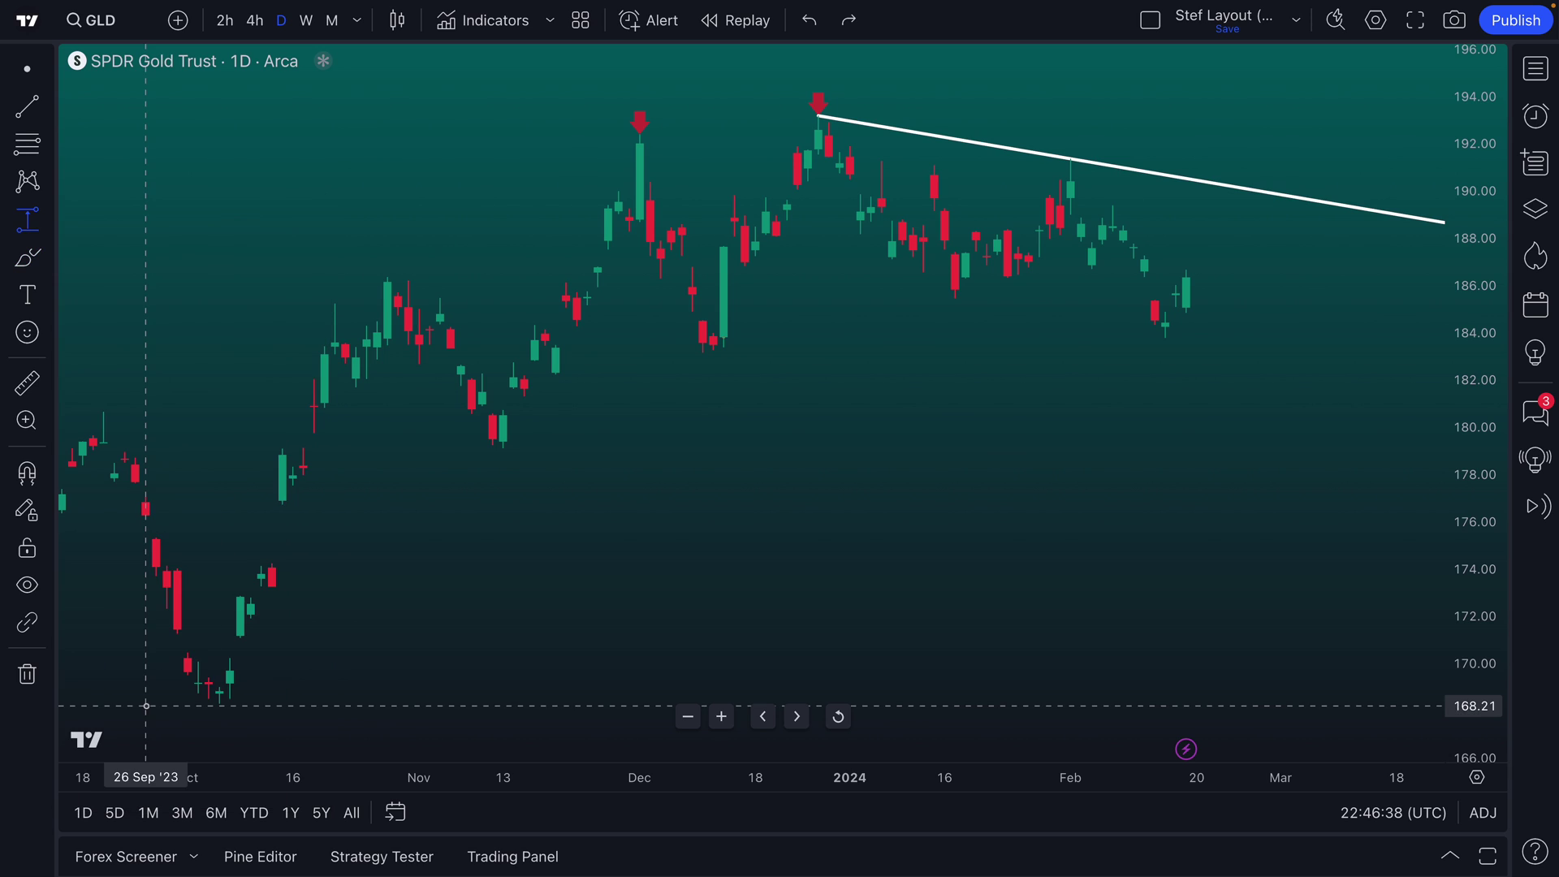
{"action": "left_click", "coordinate": [26, 472]}
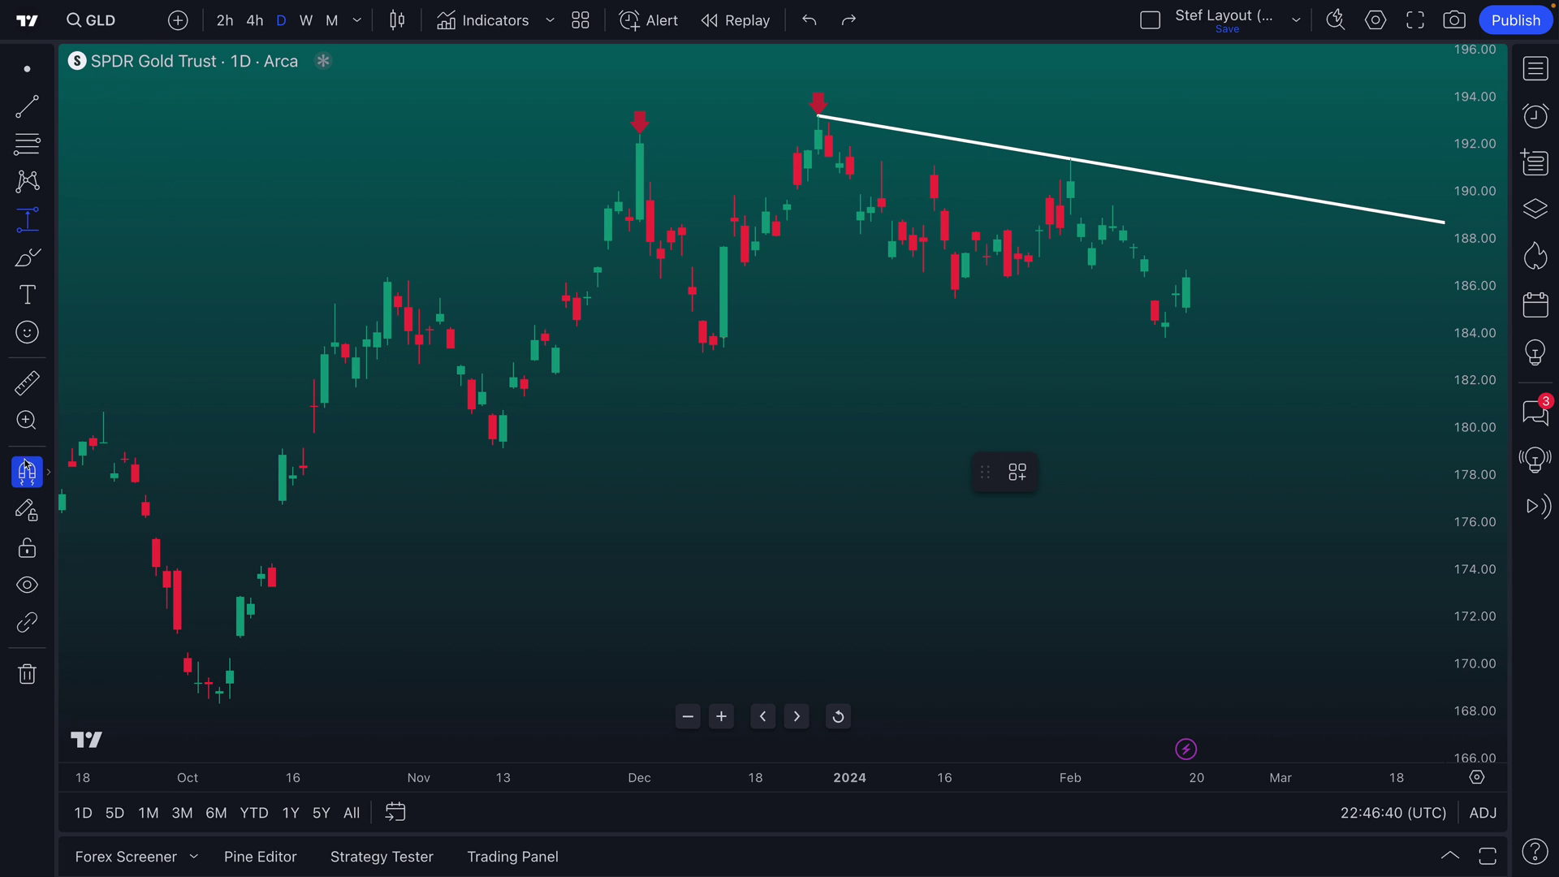
{"action": "left_click", "coordinate": [219, 703]}
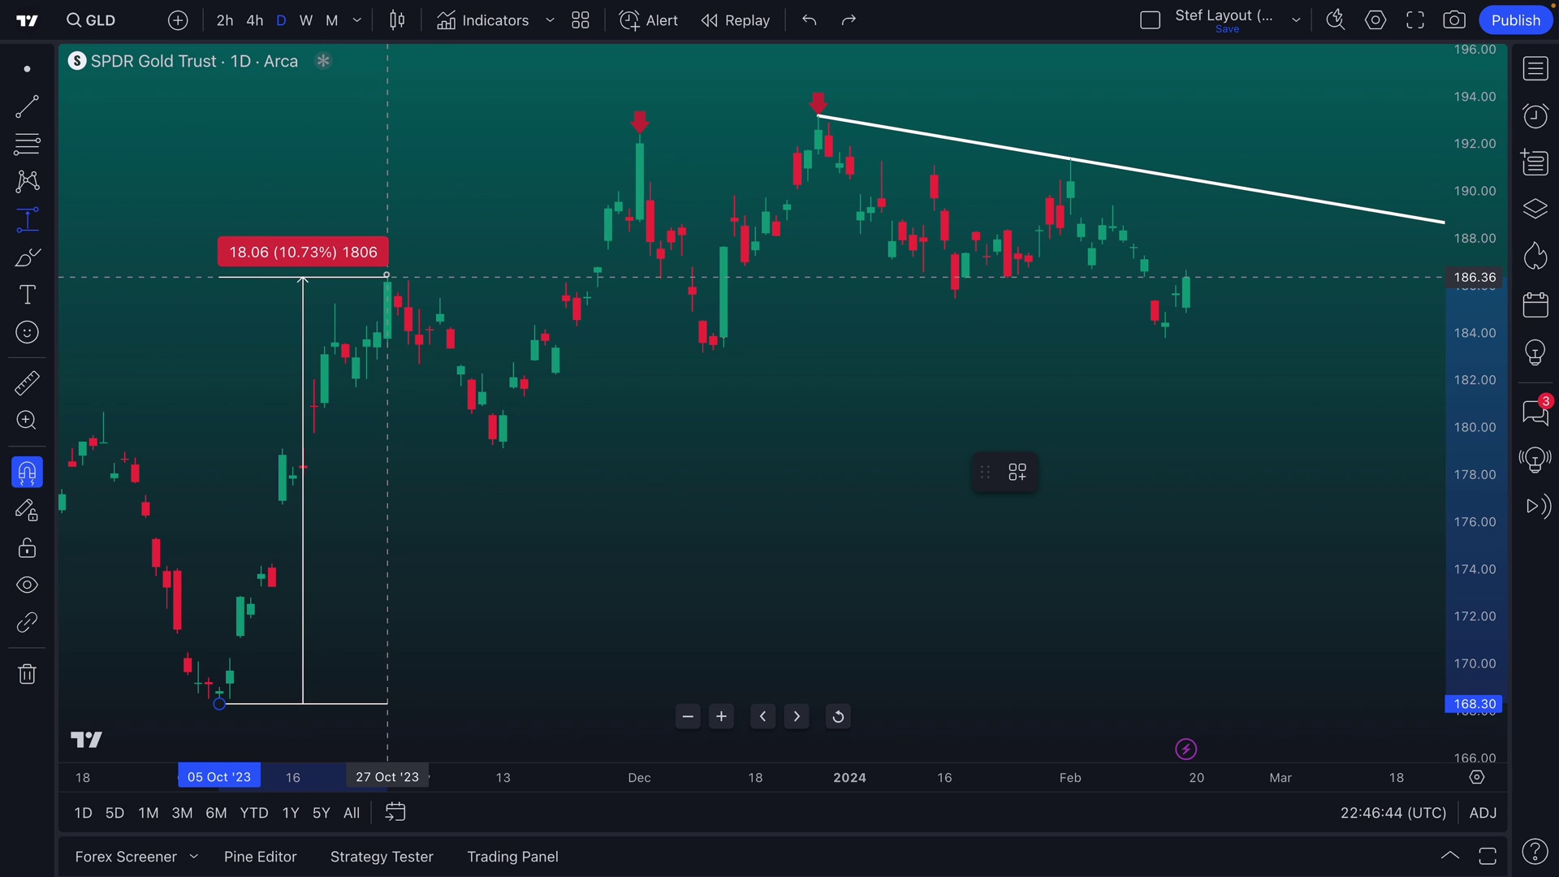
{"action": "left_click", "coordinate": [387, 276]}
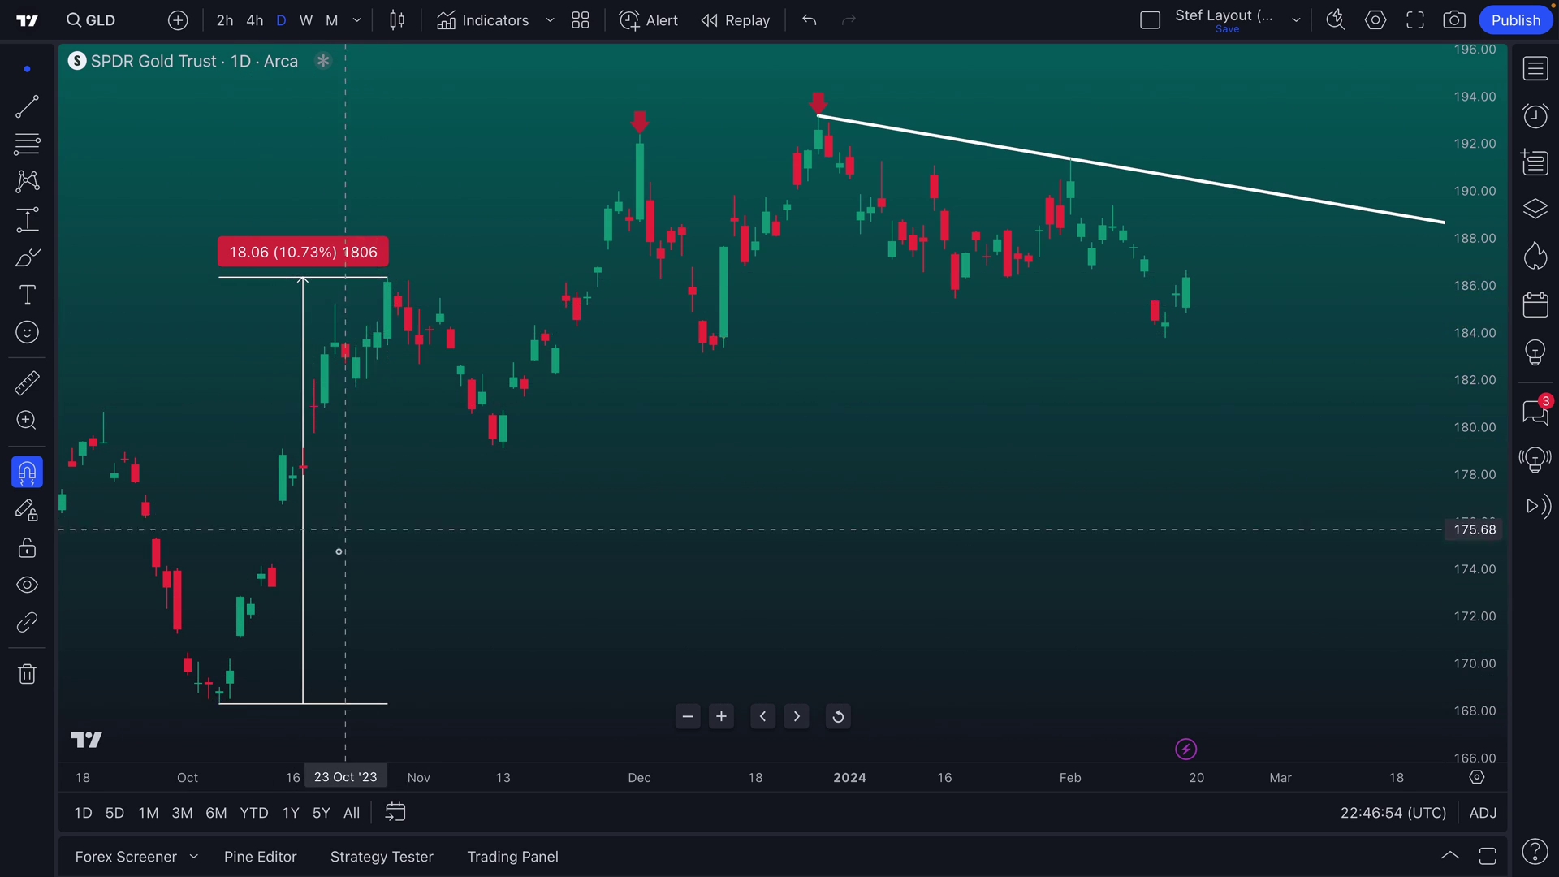
{"action": "left_click", "coordinate": [348, 258]}
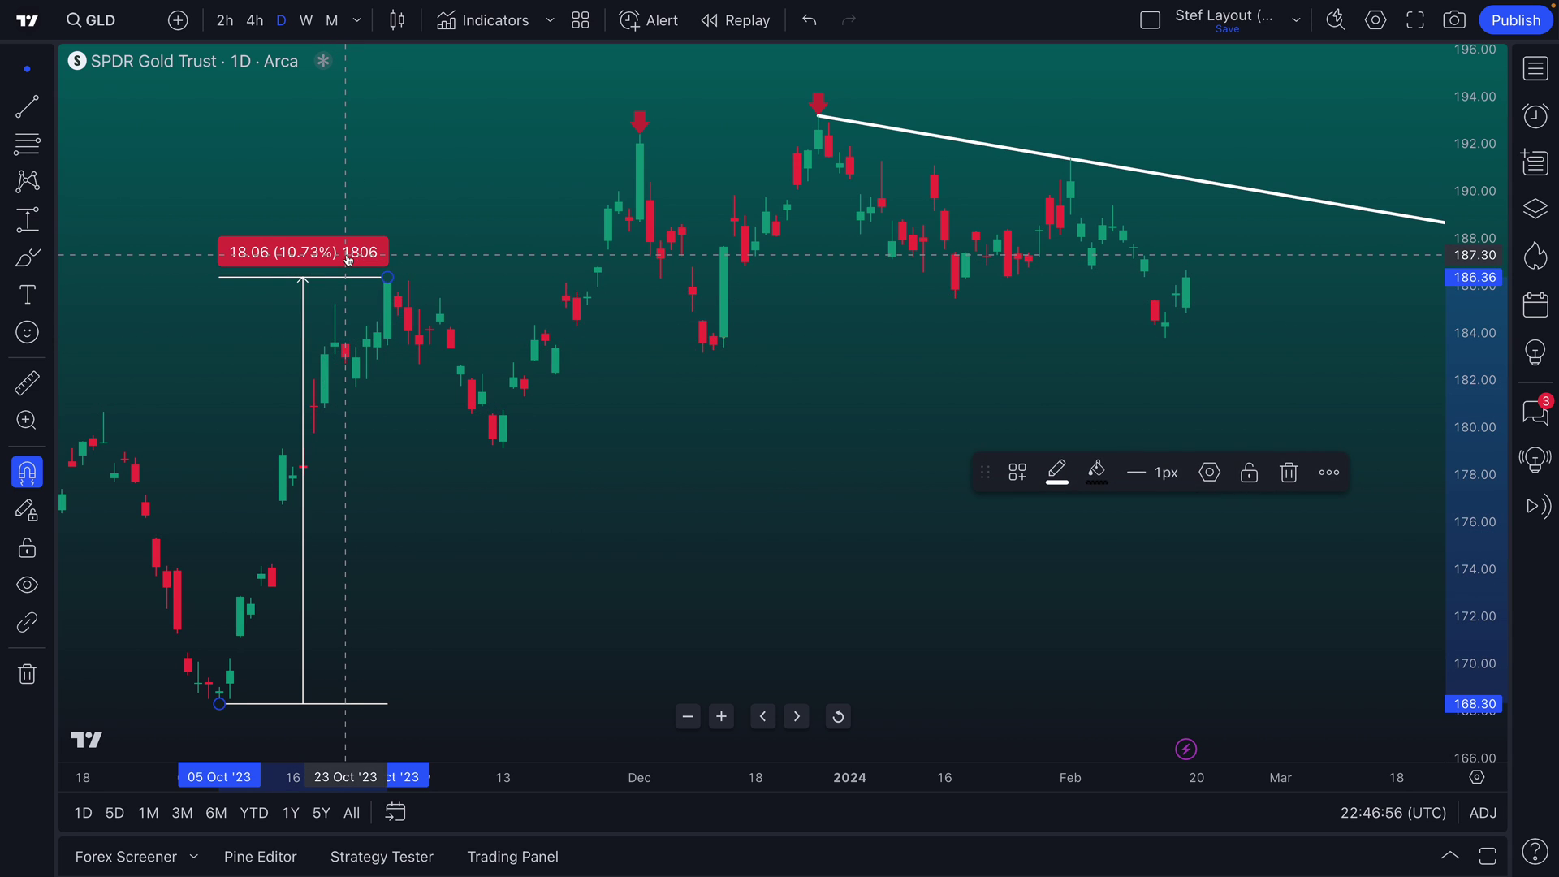
{"action": "key", "text": "Delete"}
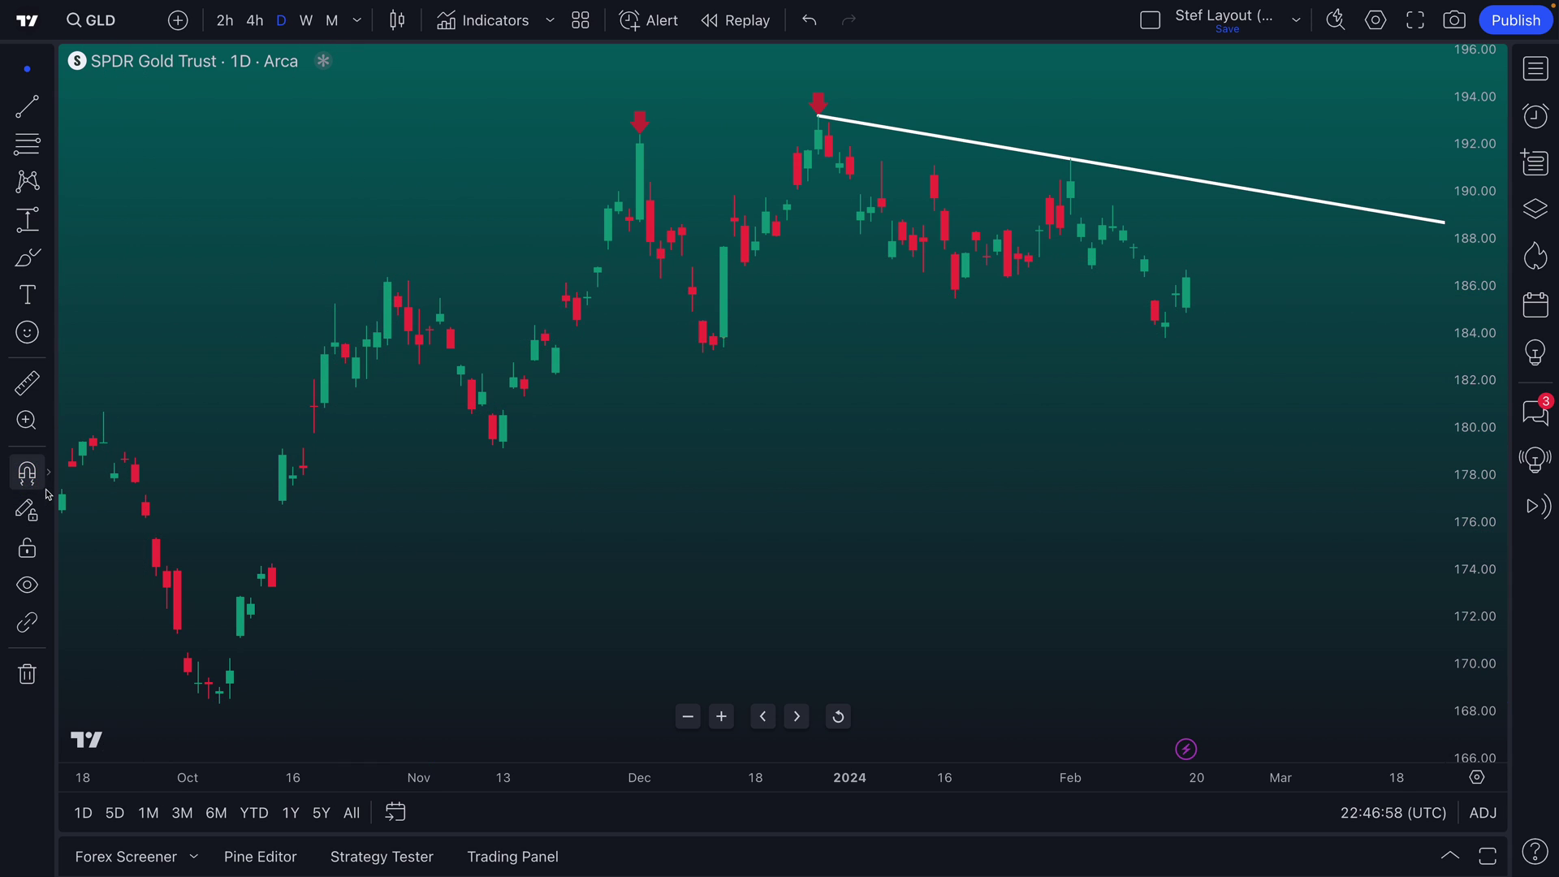
Step back and forward through the drawing history to bring back the October price range, and delete it again
{"action": "key", "text": "ctrl+z"}
{"action": "key", "text": "ctrl+z"}
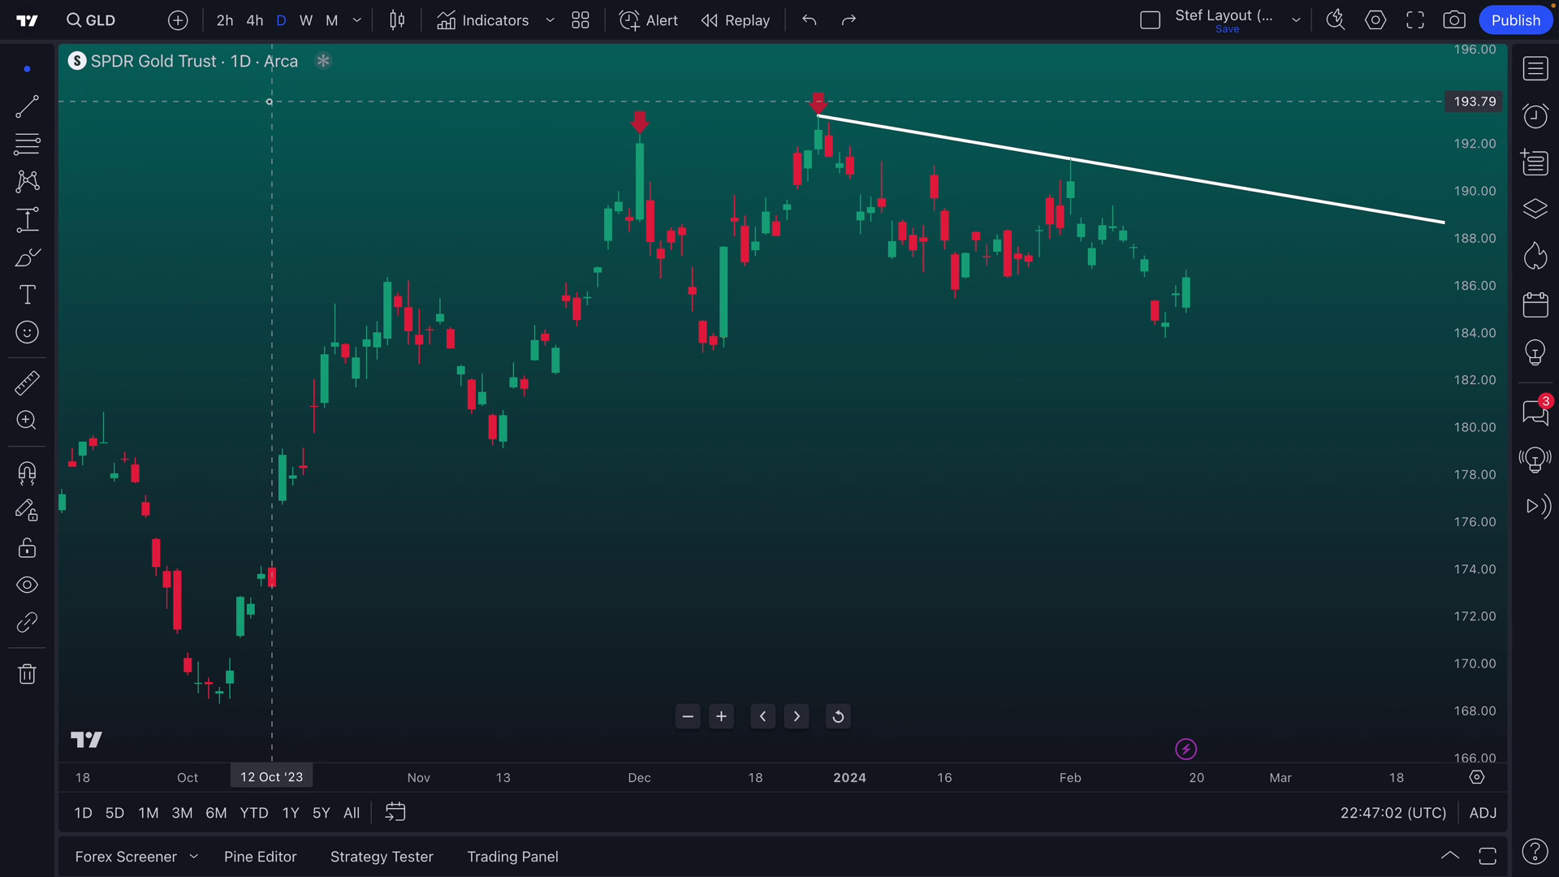
{"action": "left_click", "coordinate": [848, 20]}
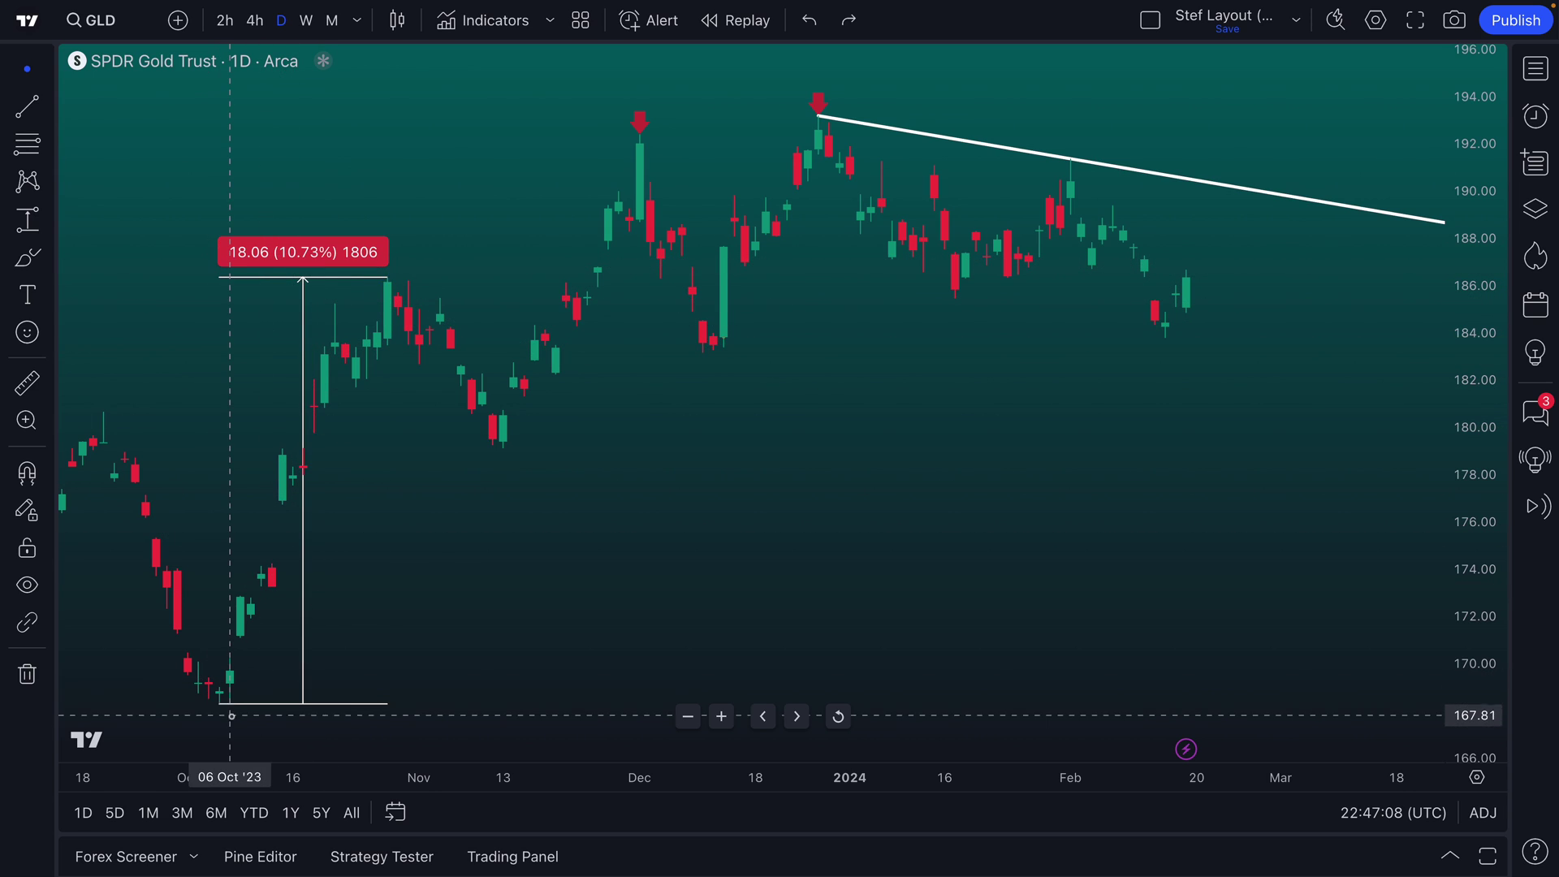
{"action": "left_click", "coordinate": [313, 248]}
{"action": "key", "text": "Delete"}
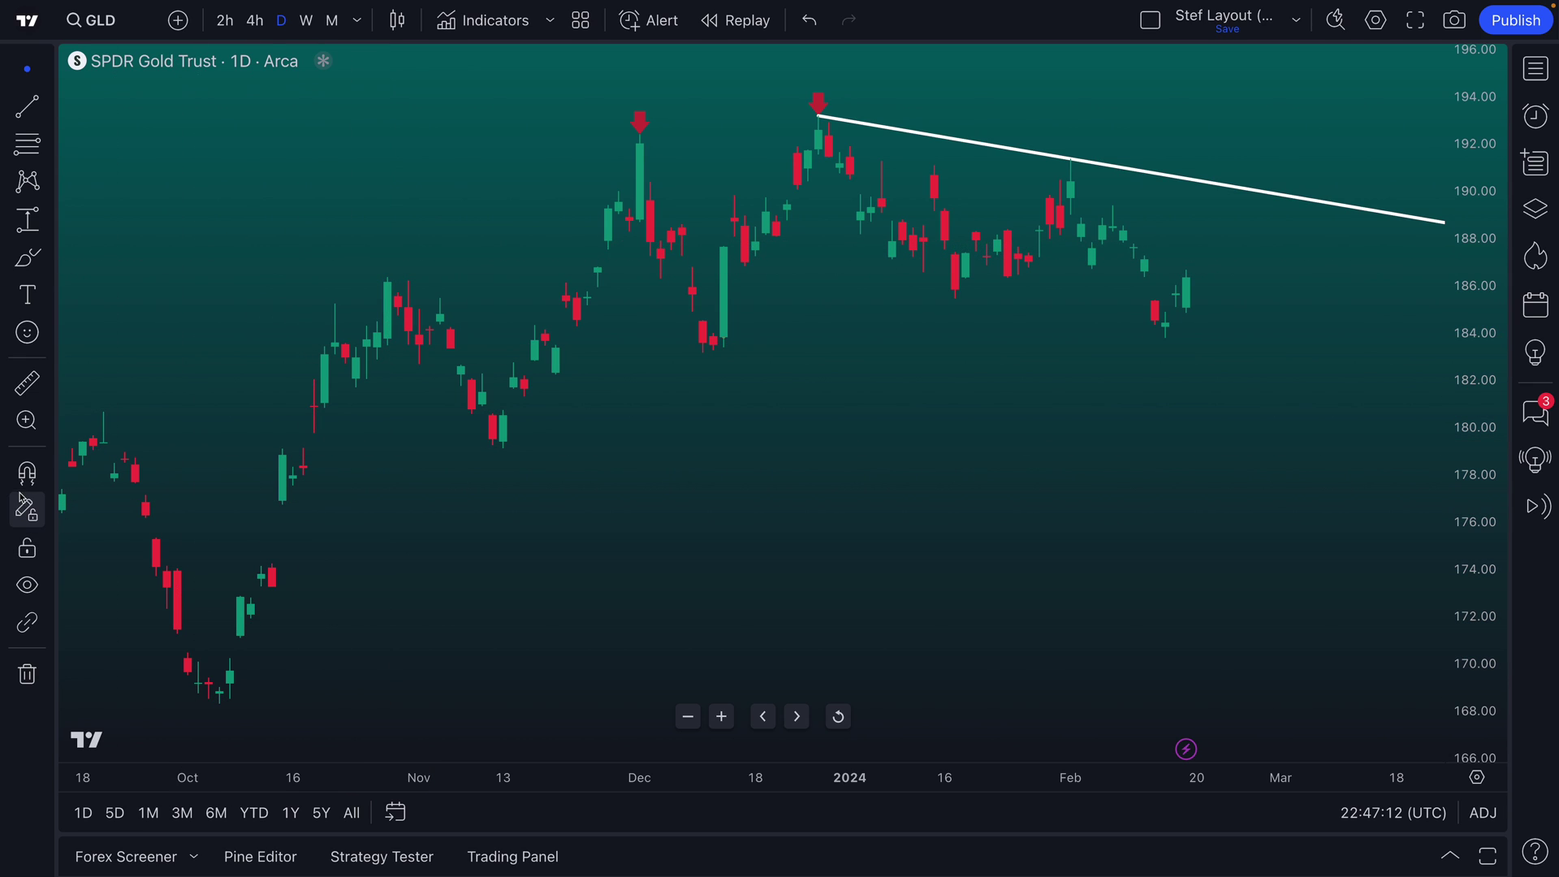
With the magnet off, draw a Price Range by eye from about 168.21 on 5 Oct '23 to about 186.37 on 27 Oct '23 and delete it
{"action": "left_click", "coordinate": [28, 220]}
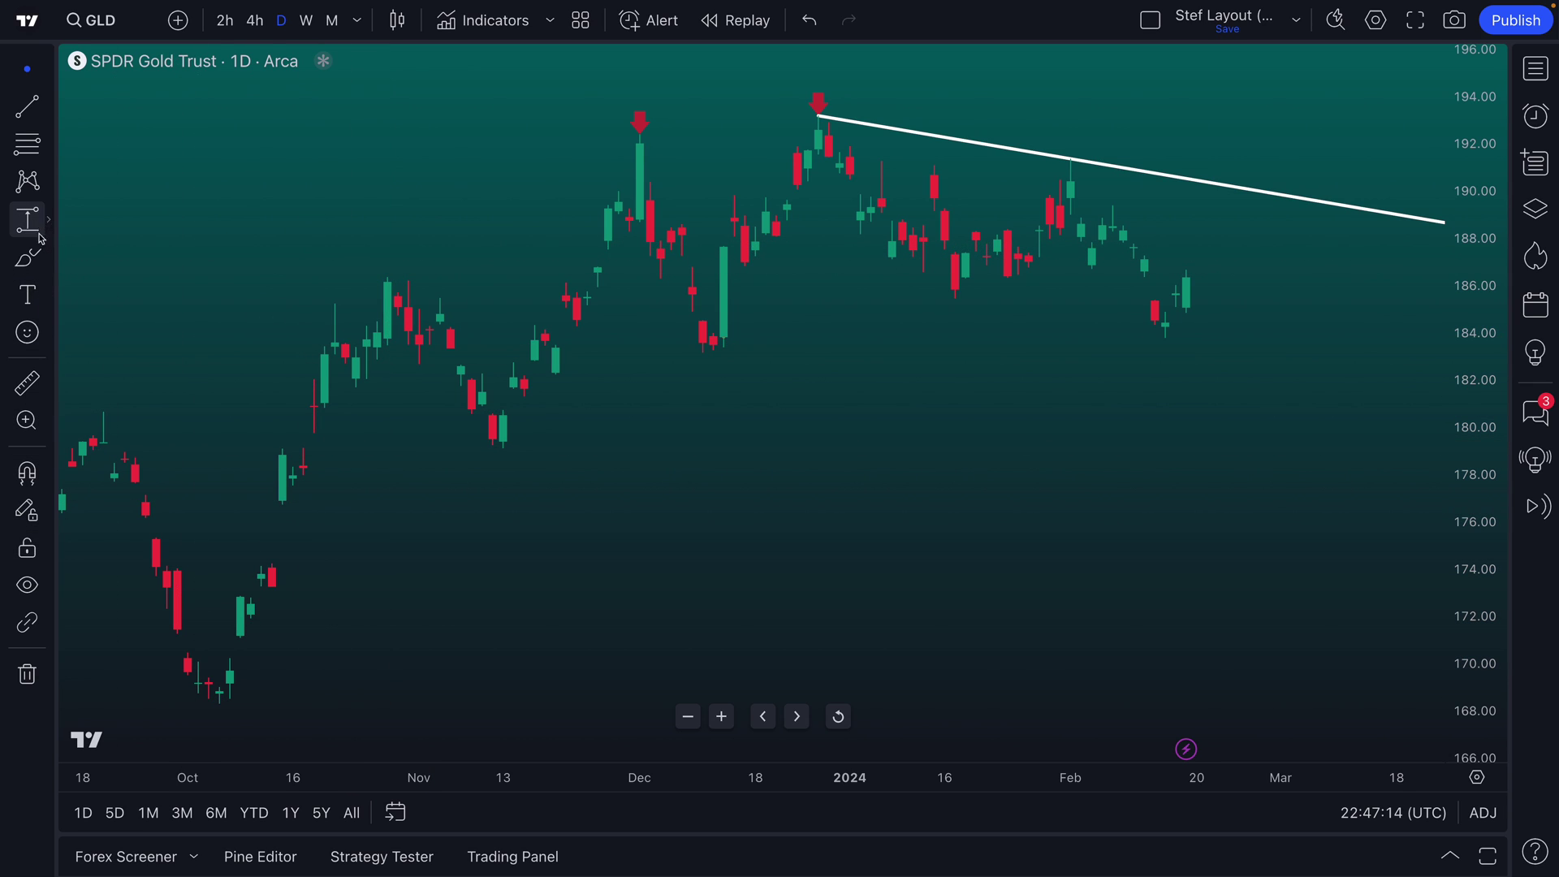
{"action": "left_click", "coordinate": [220, 705]}
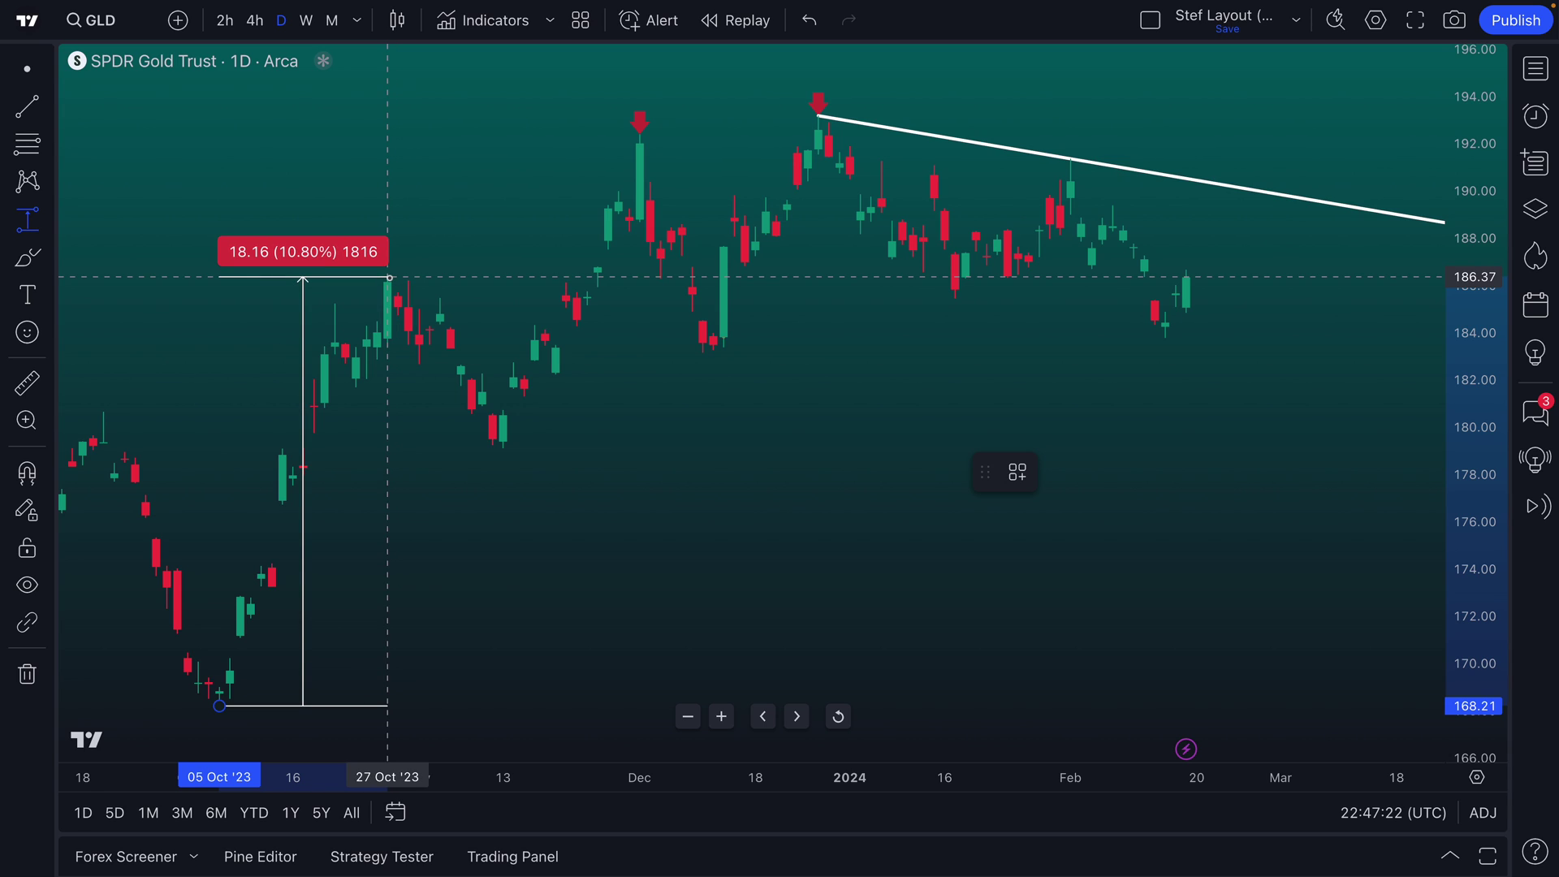
{"action": "left_click", "coordinate": [389, 278]}
{"action": "left_click", "coordinate": [409, 421]}
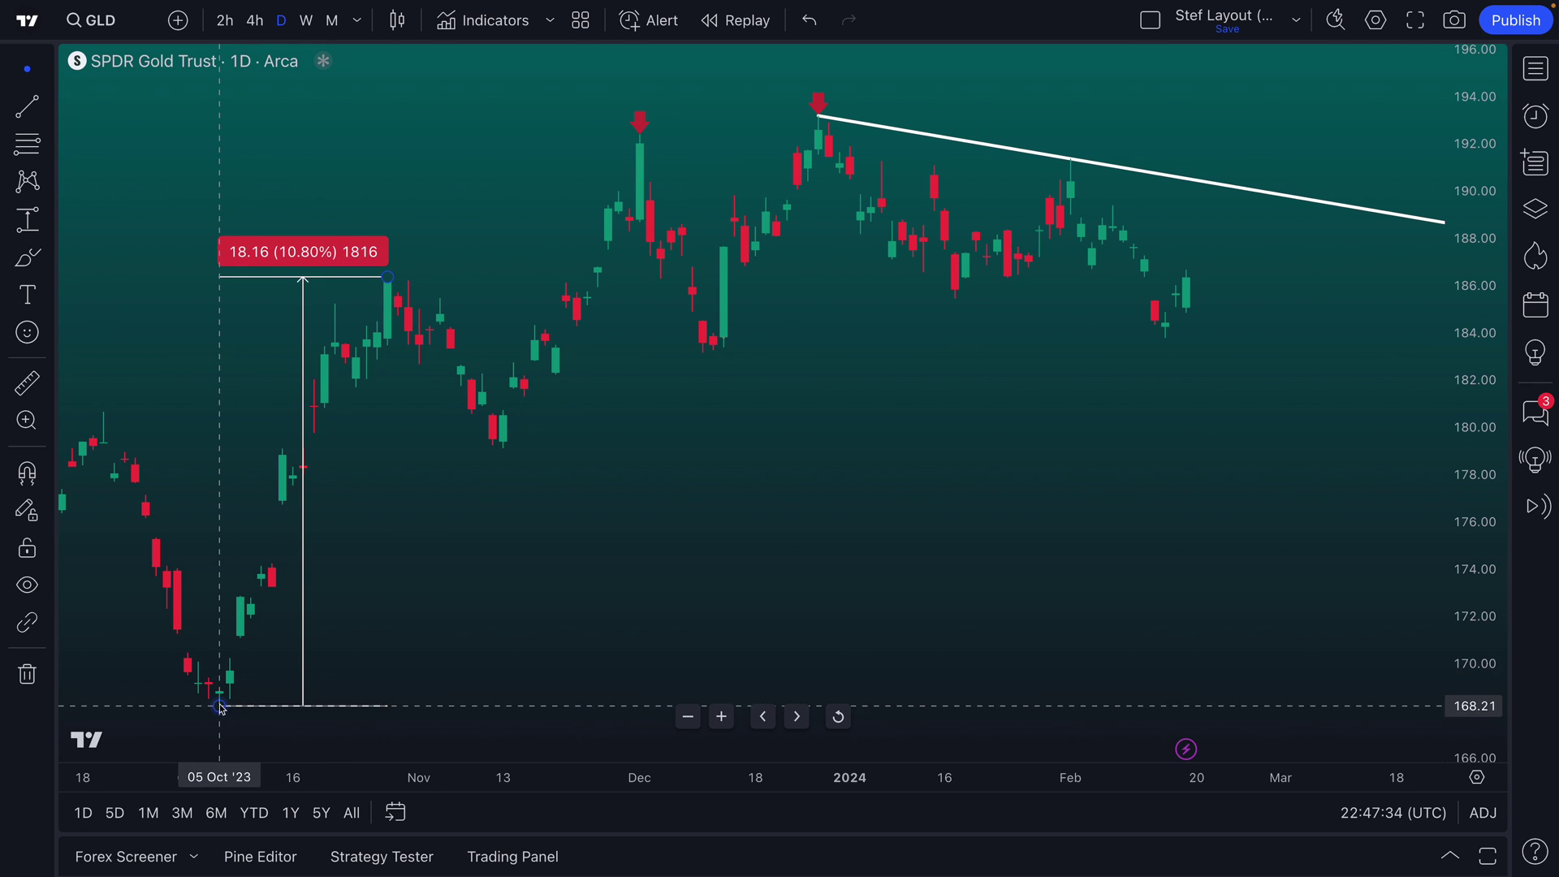
{"action": "left_click", "coordinate": [389, 280]}
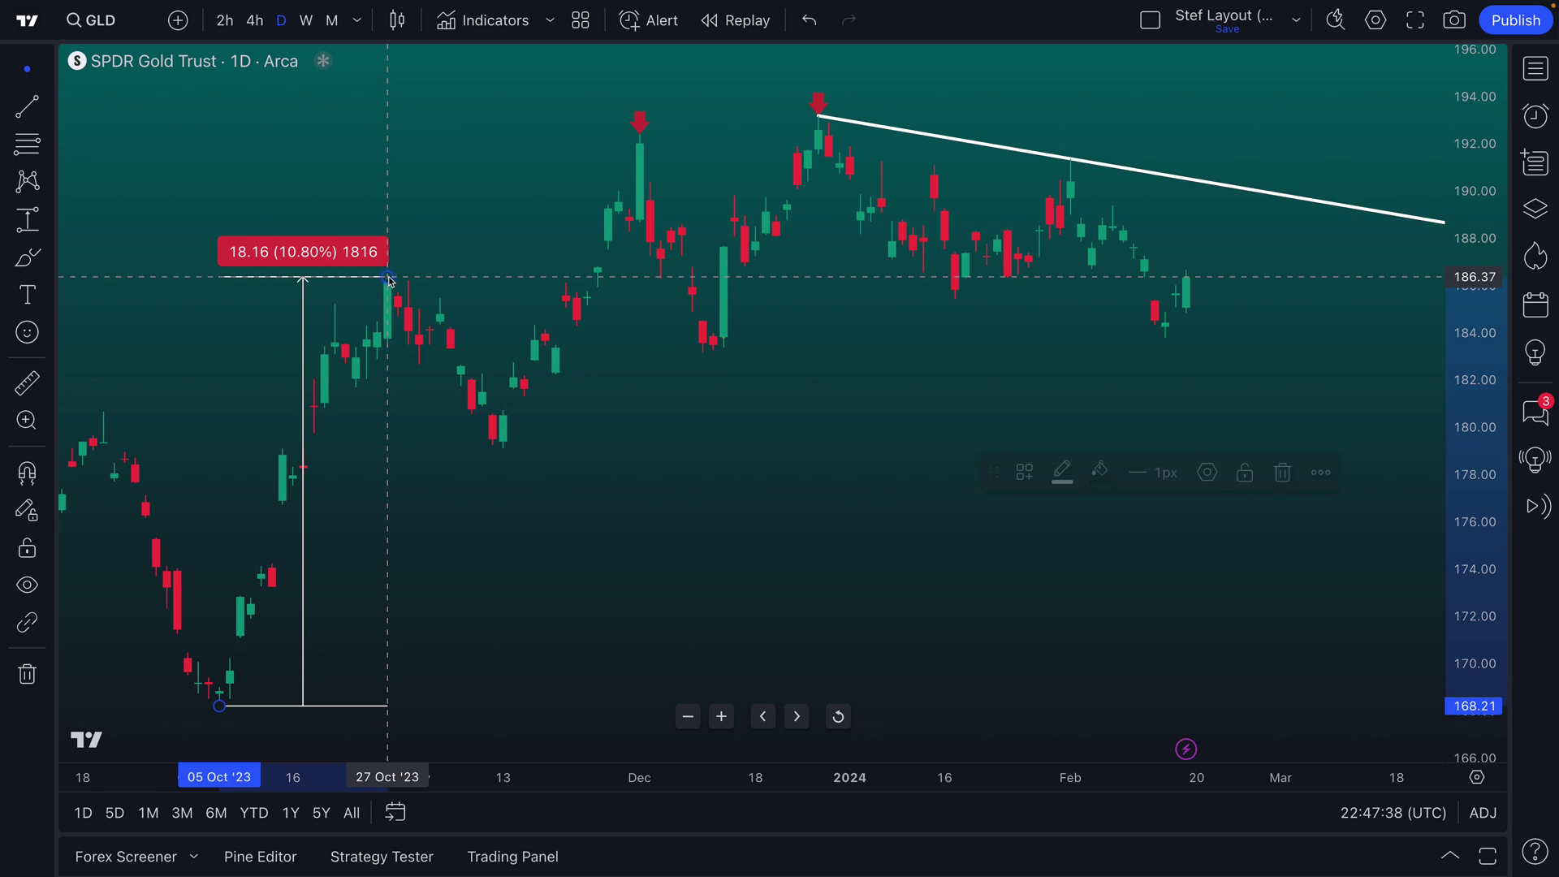
{"action": "key", "text": "Delete"}
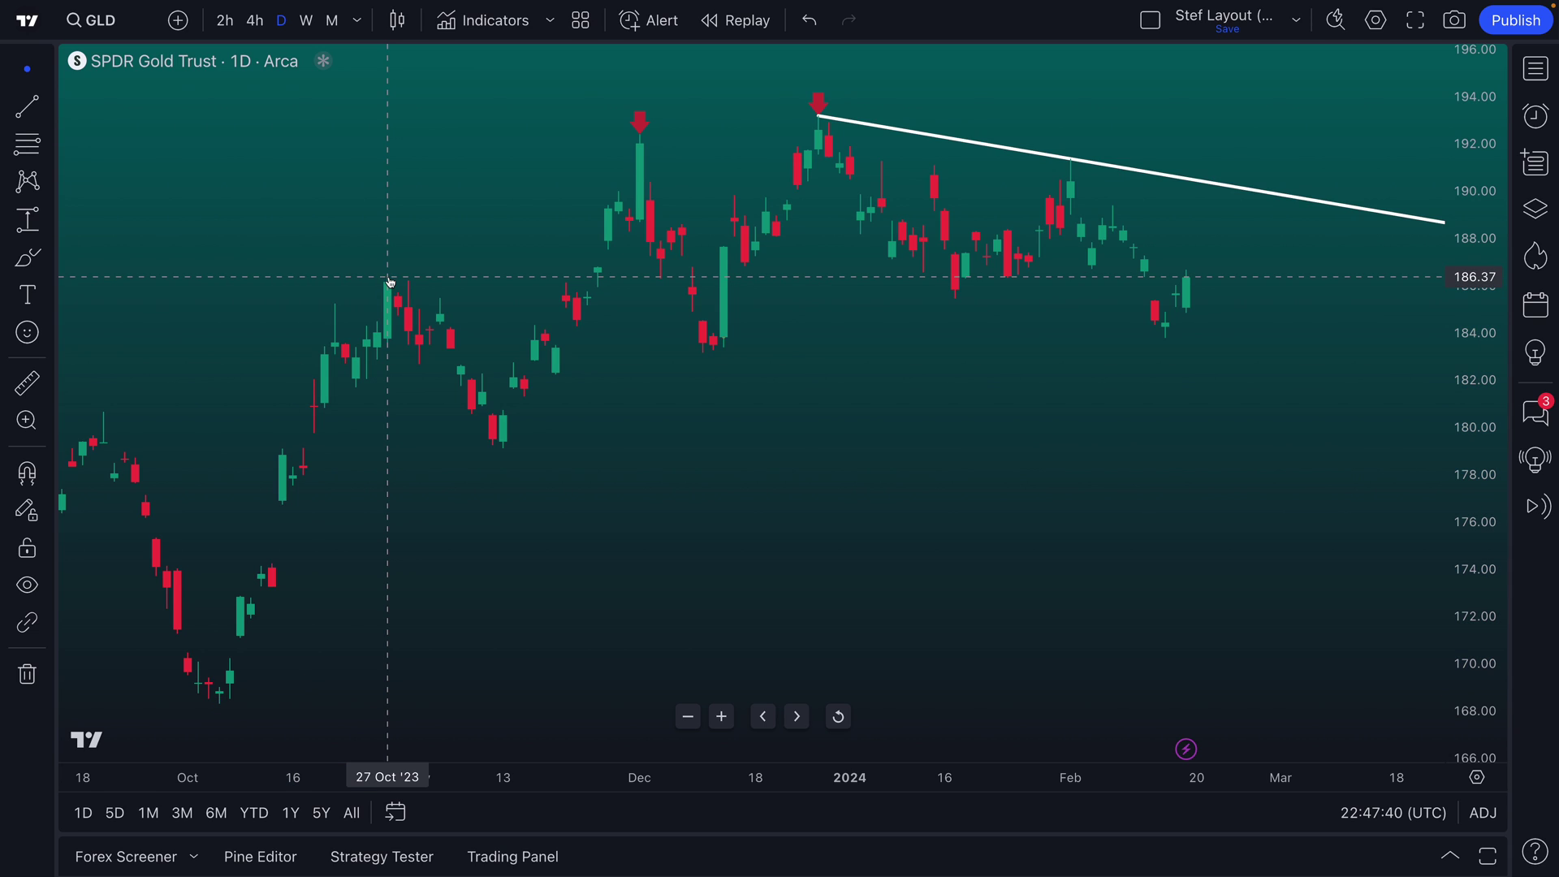